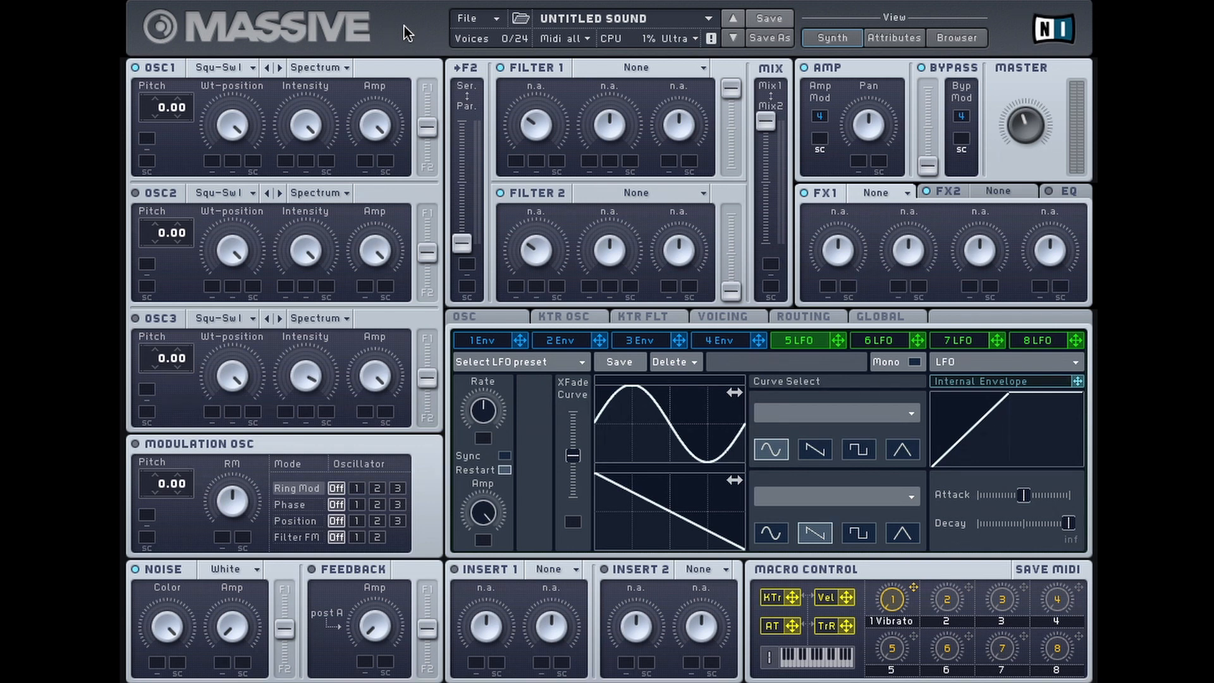
Set oscillator 1's pitch to -12.00 and Filter 1's type to Lowpass 4.
left_click(487, 19)
left_click(488, 18)
left_click_drag(167, 105, 160, 118)
left_click(651, 68)
left_click(628, 82)
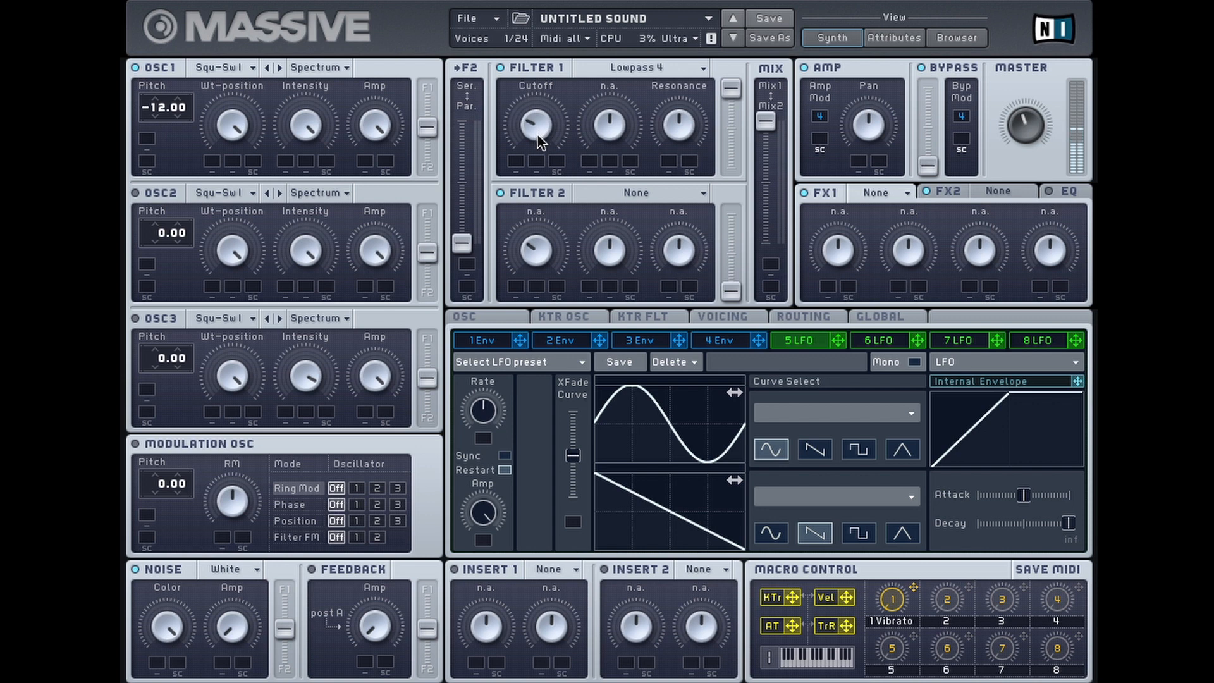
left_click(640, 66)
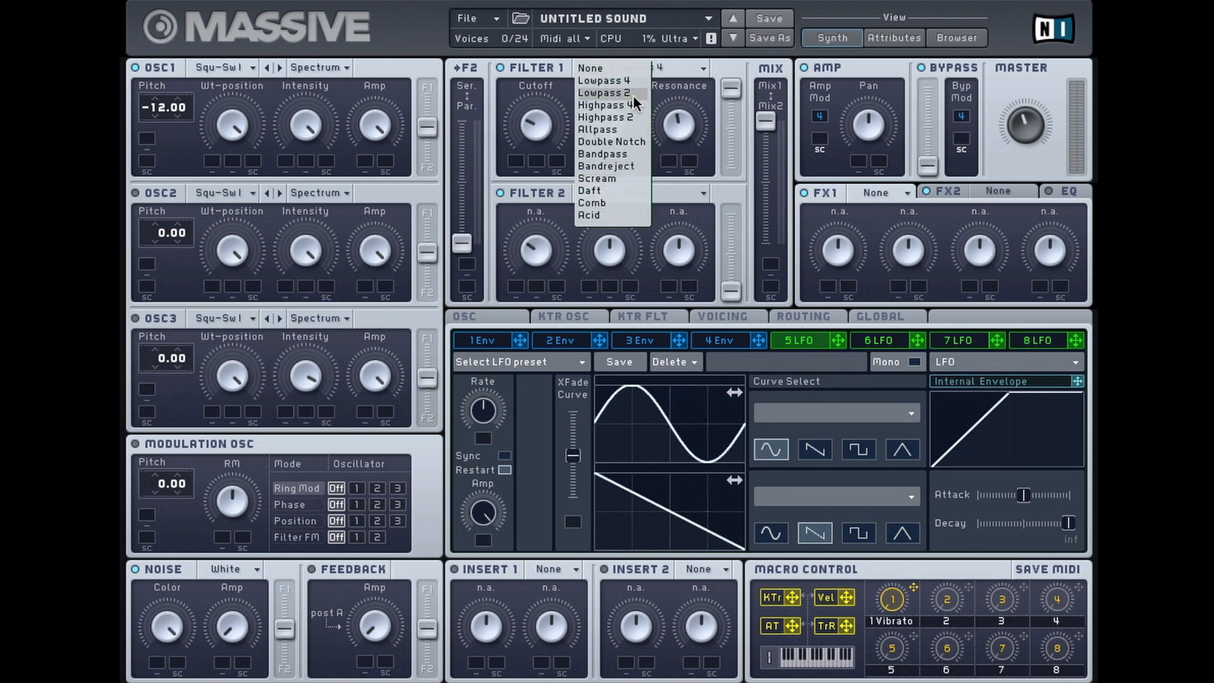
left_click(681, 94)
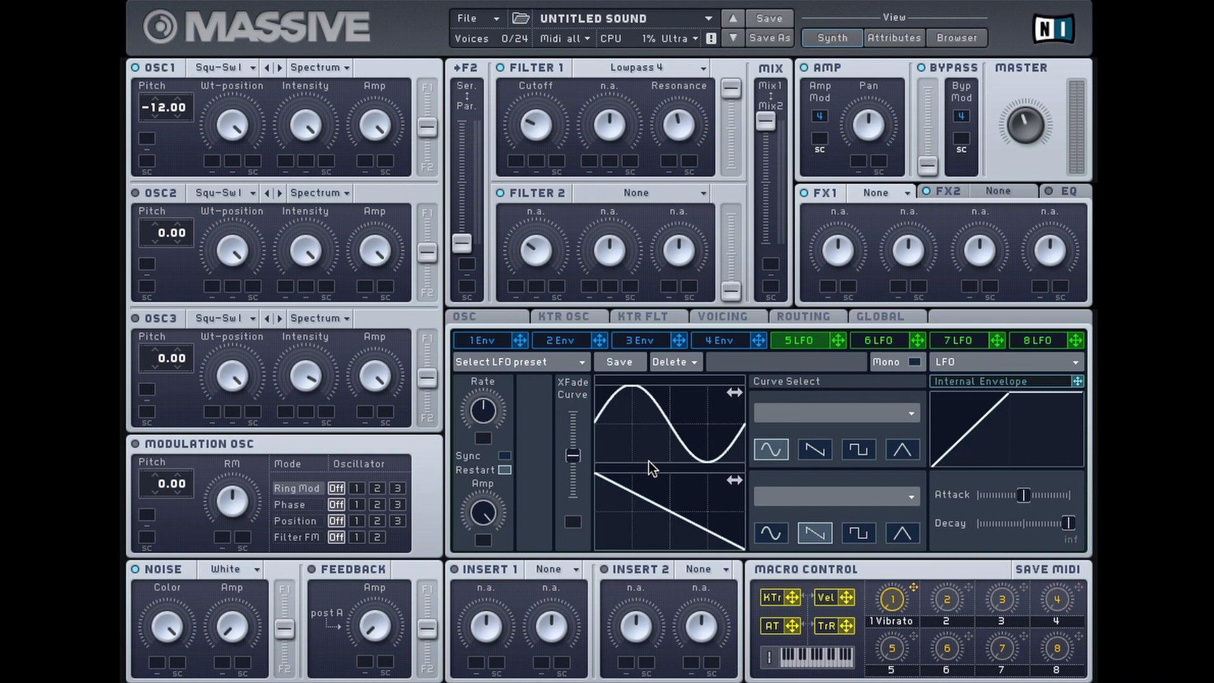
Change modulator 5 from LFO to Performer and assign it to Filter 1's cutoff.
left_click(1003, 360)
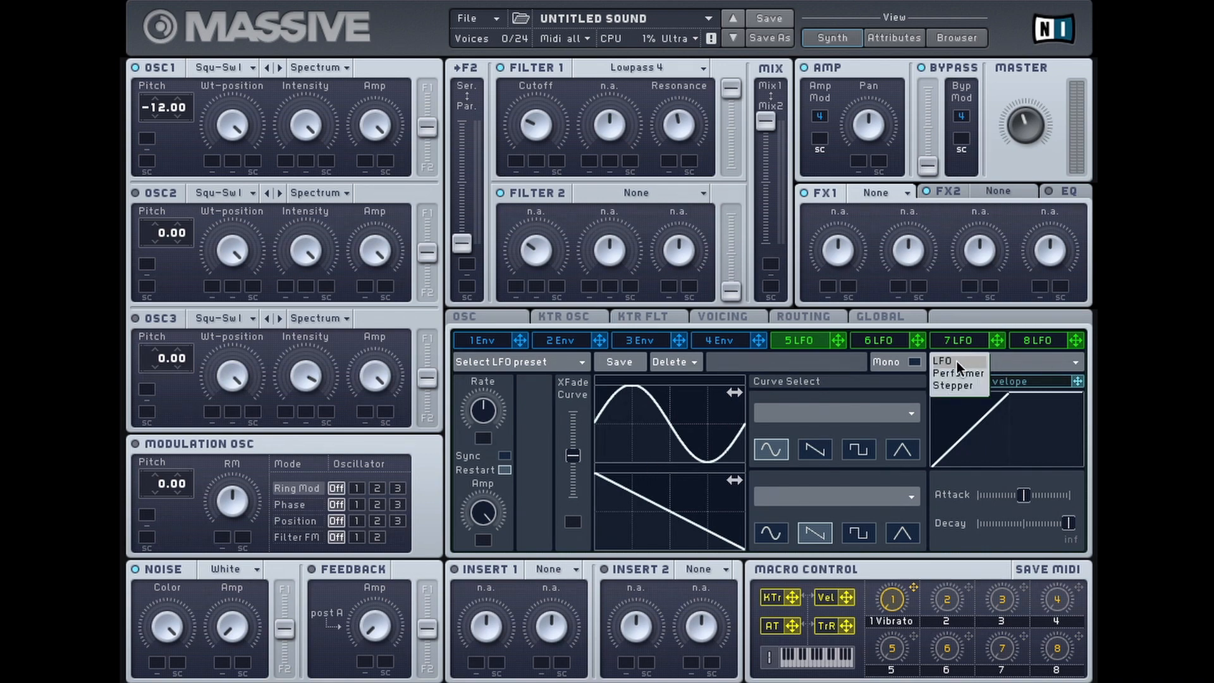
left_click(951, 372)
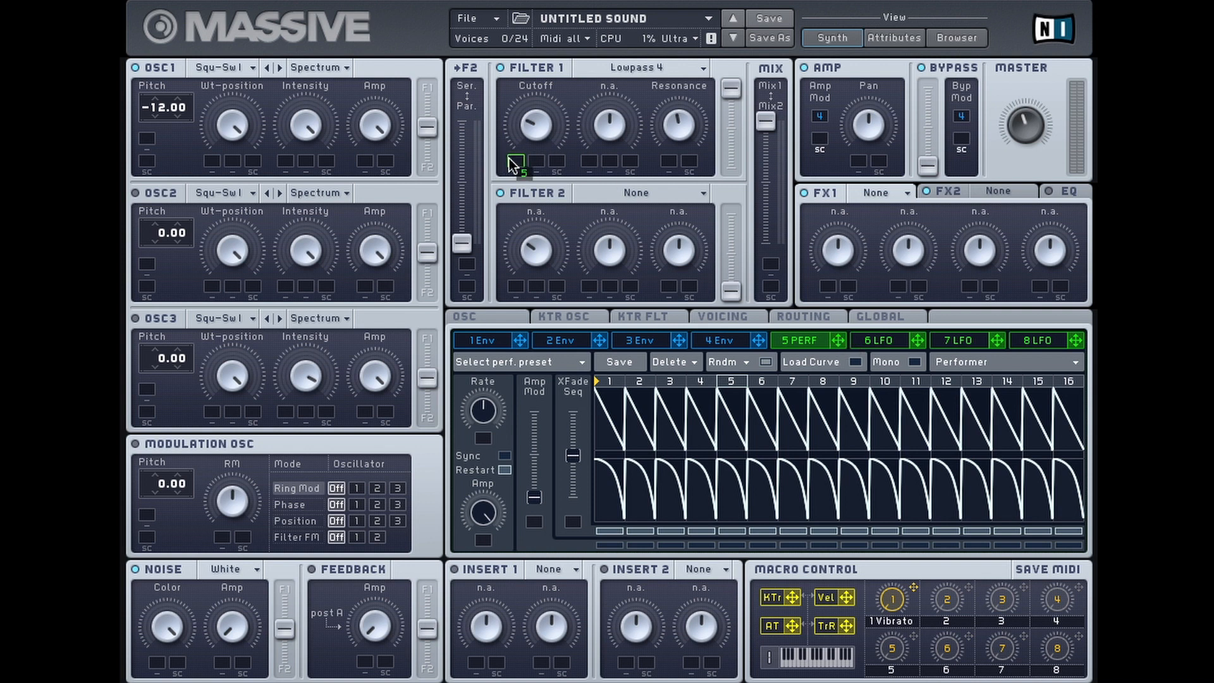
left_click_drag(513, 164, 515, 162)
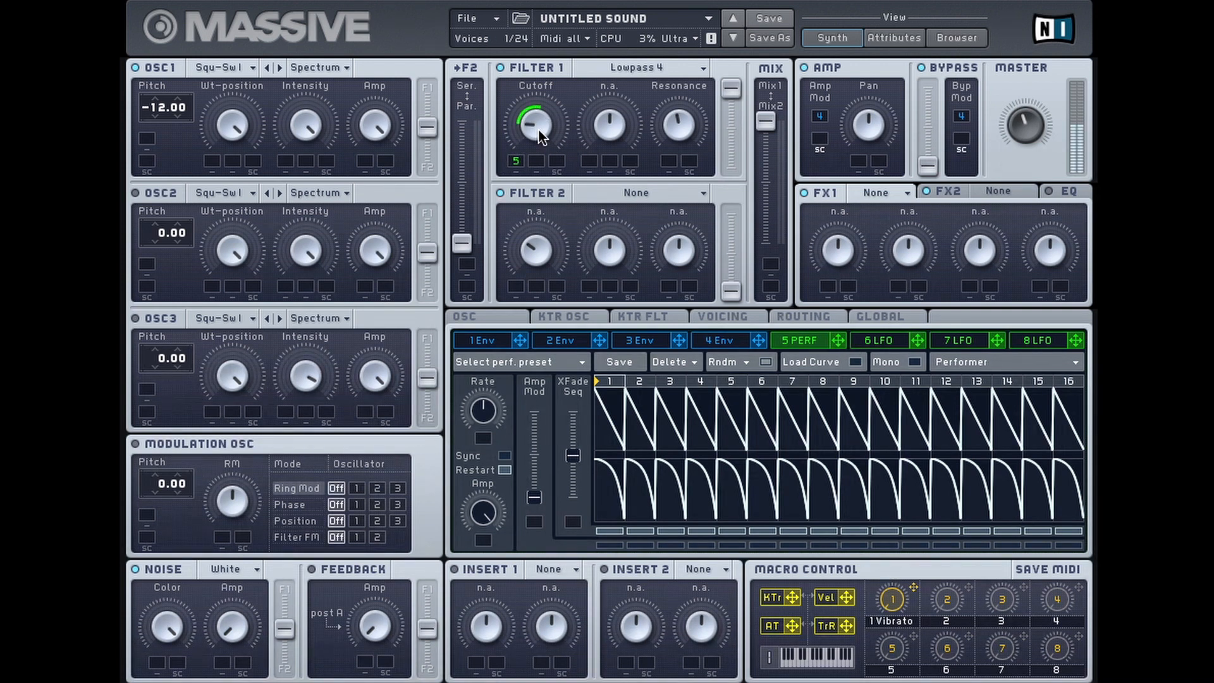
Enable tempo sync for Performer 5, check the tempo options in the global settings and return to the performer.
left_click(503, 454)
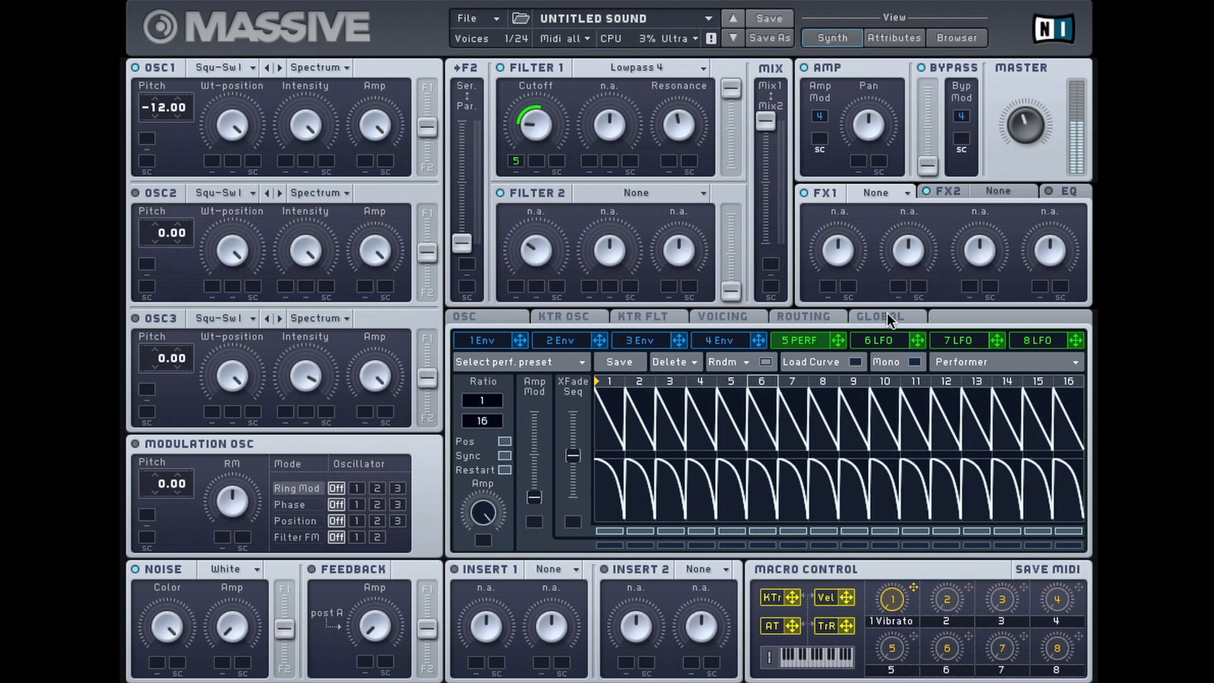
left_click(886, 316)
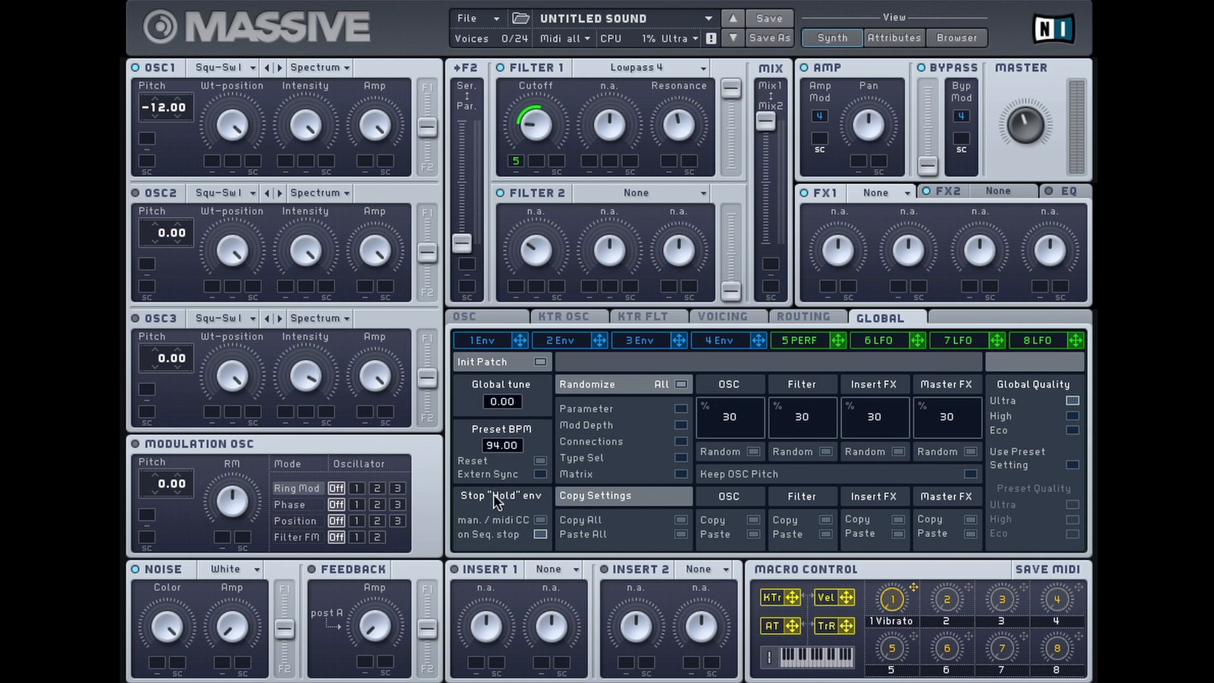
left_click_drag(494, 495, 491, 522)
left_click(798, 339)
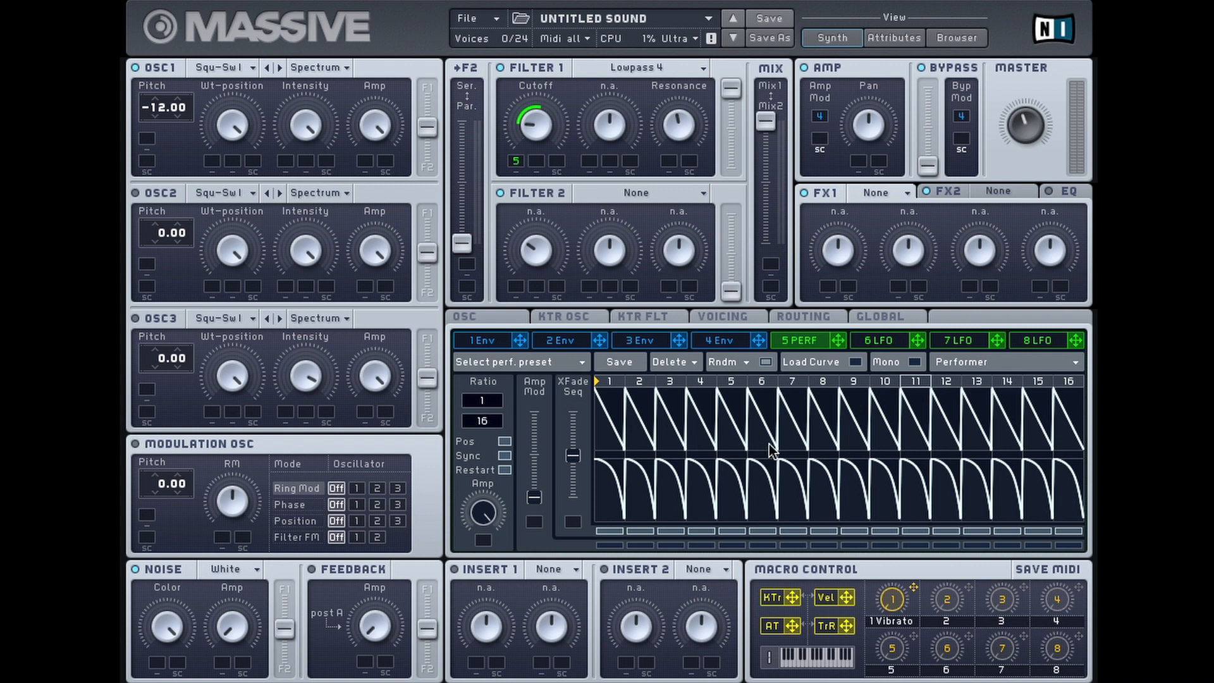
Randomize the upper performer sequence of modulator 5.
left_click(746, 363)
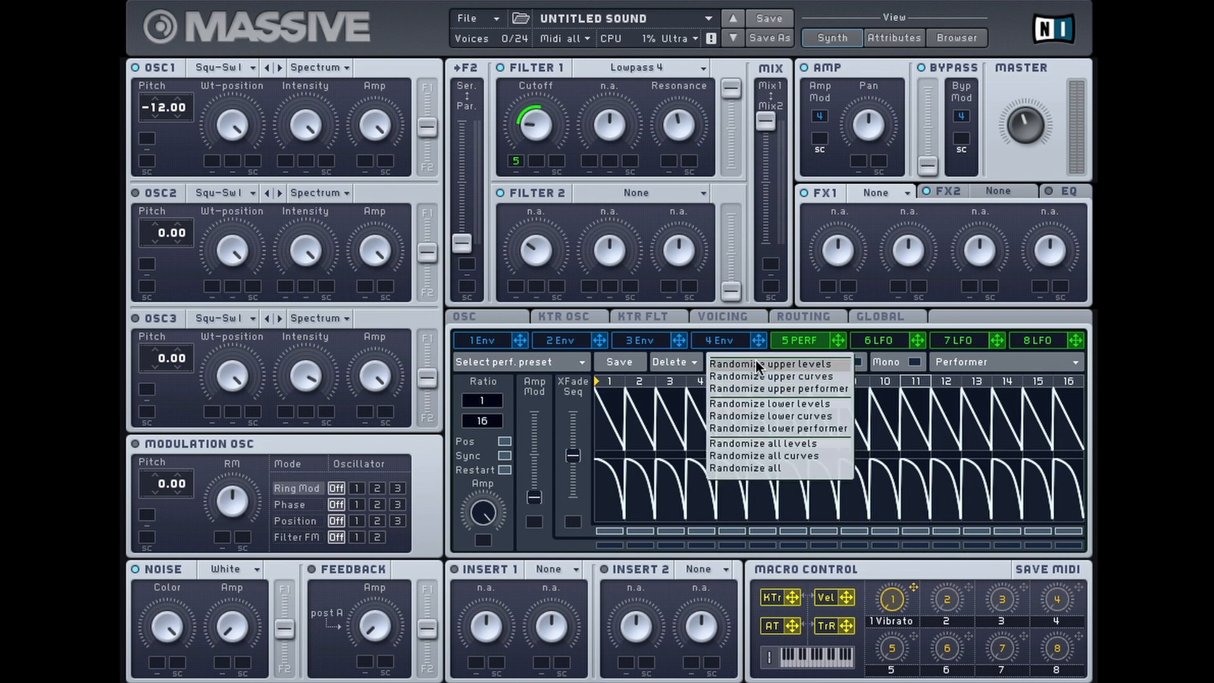
left_click(754, 362)
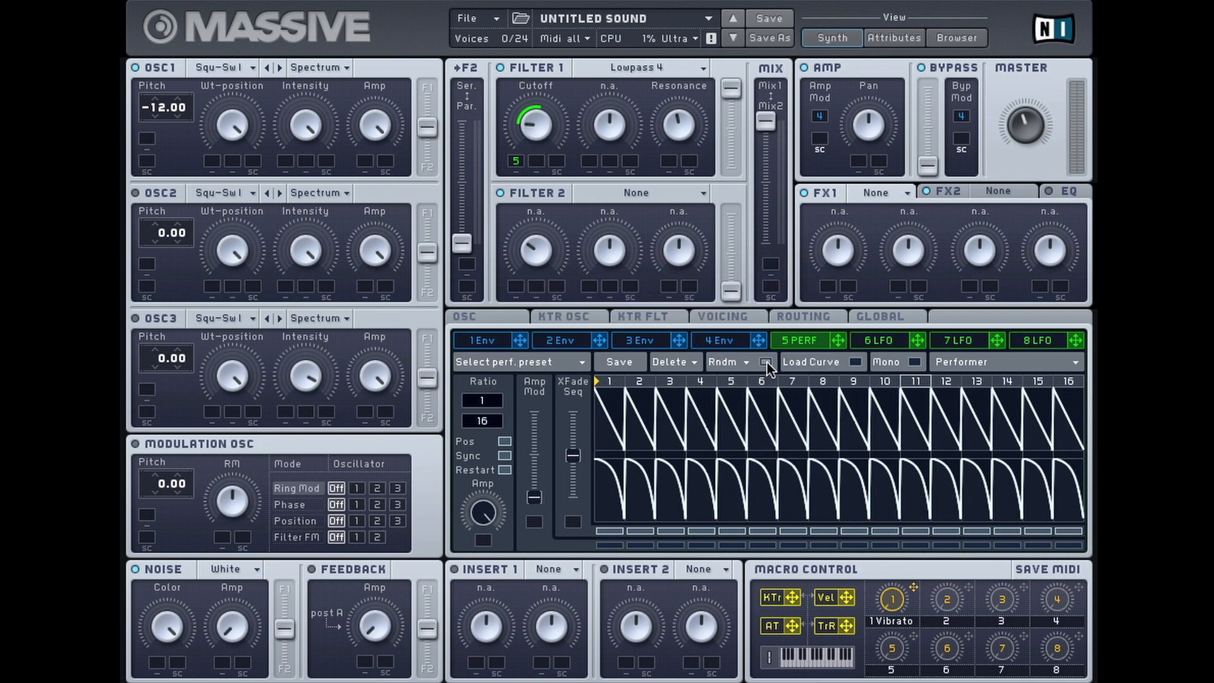
left_click(766, 362)
left_click(750, 362)
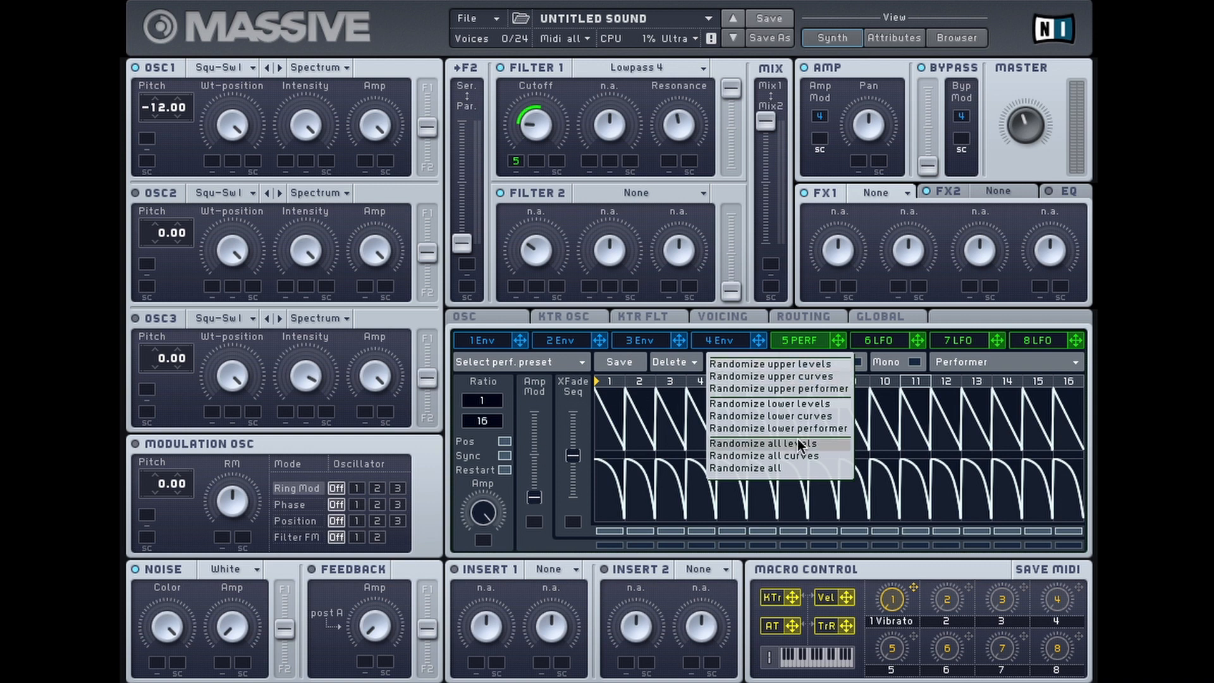
left_click(789, 389)
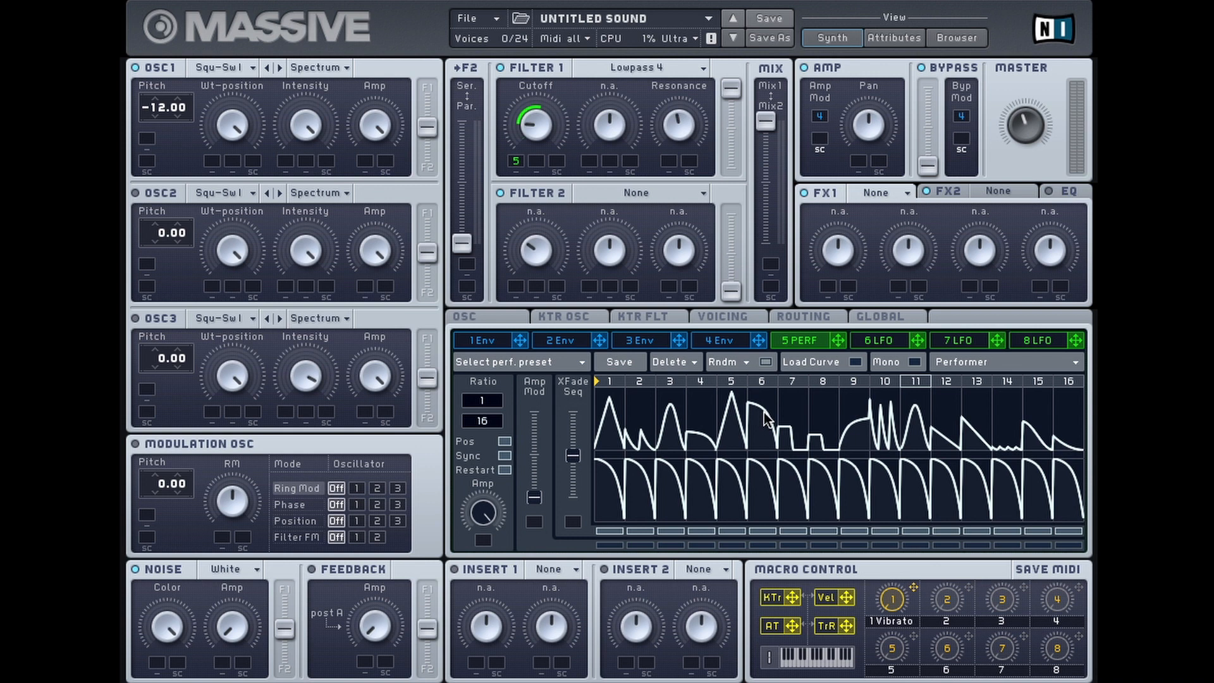
Generate a series of new random patterns for the upper performer sequence.
left_click(746, 363)
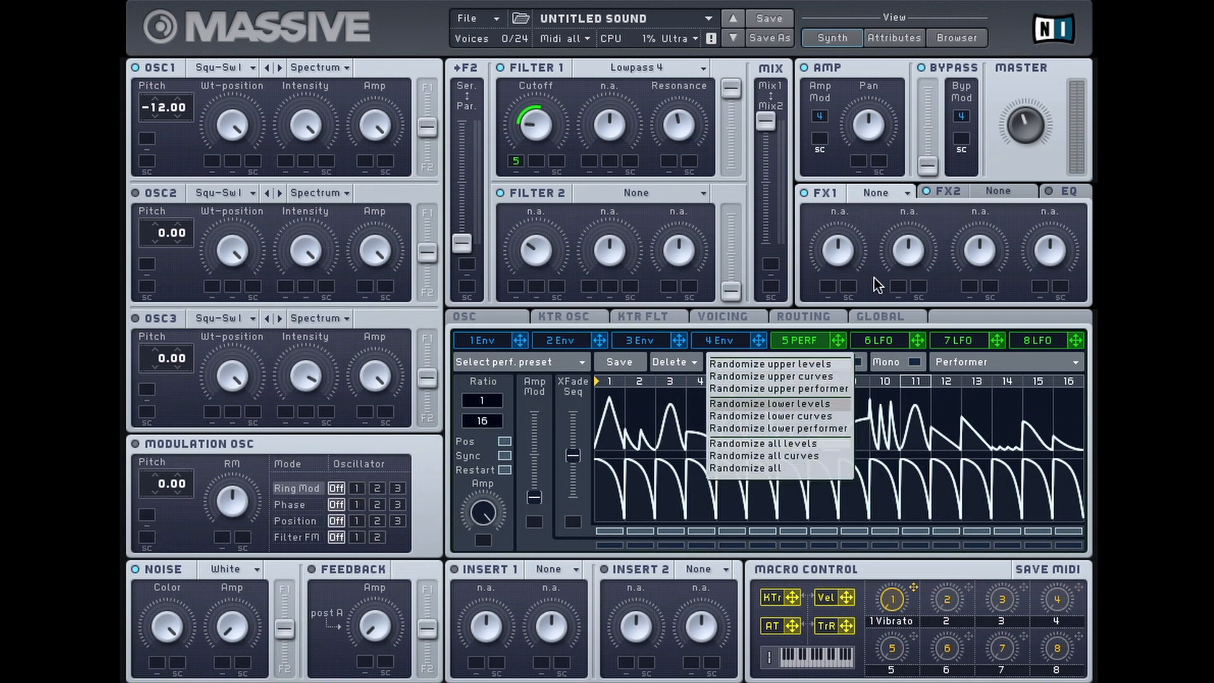
left_click(988, 316)
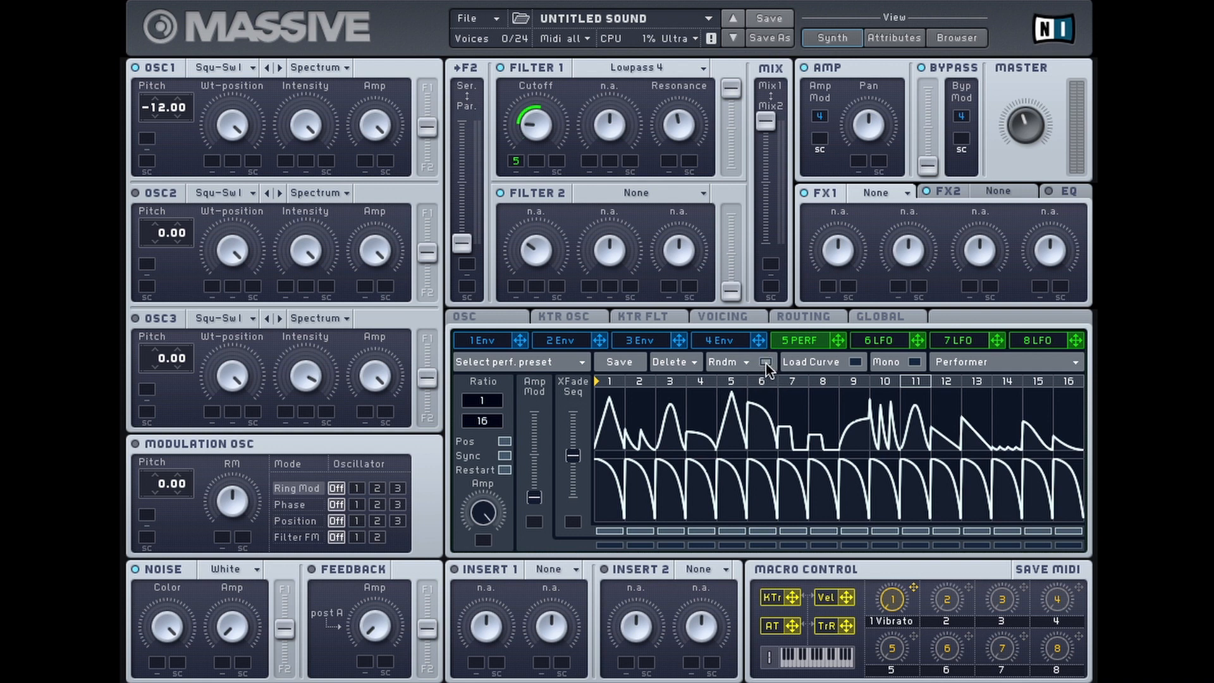
left_click(765, 363)
left_click(765, 363)
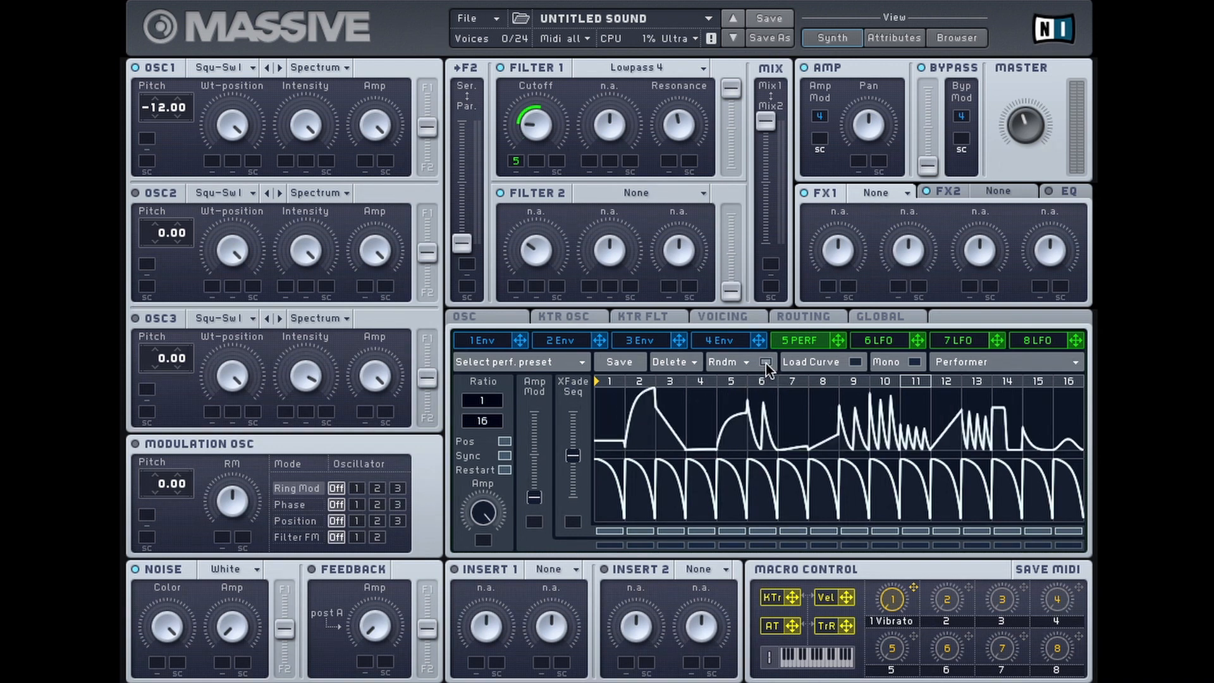
left_click(765, 363)
left_click(765, 363)
left_click(765, 363)
left_click(764, 363)
left_click(765, 363)
left_click(765, 363)
left_click(765, 363)
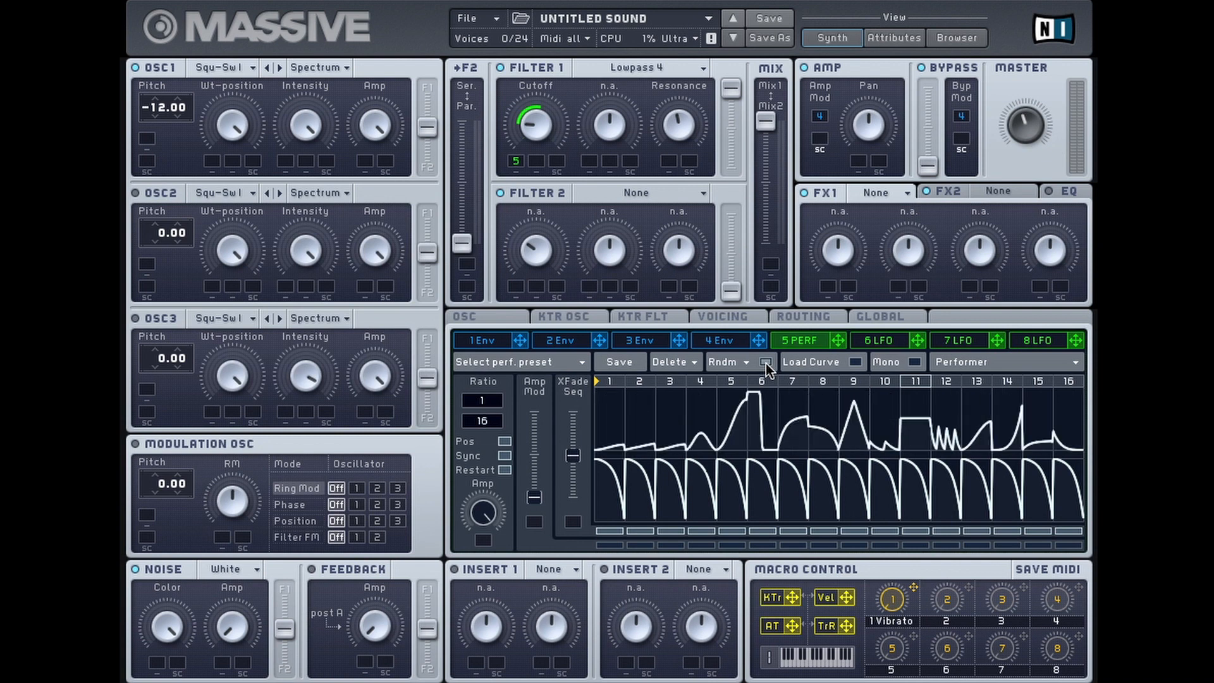
left_click(765, 362)
left_click(765, 363)
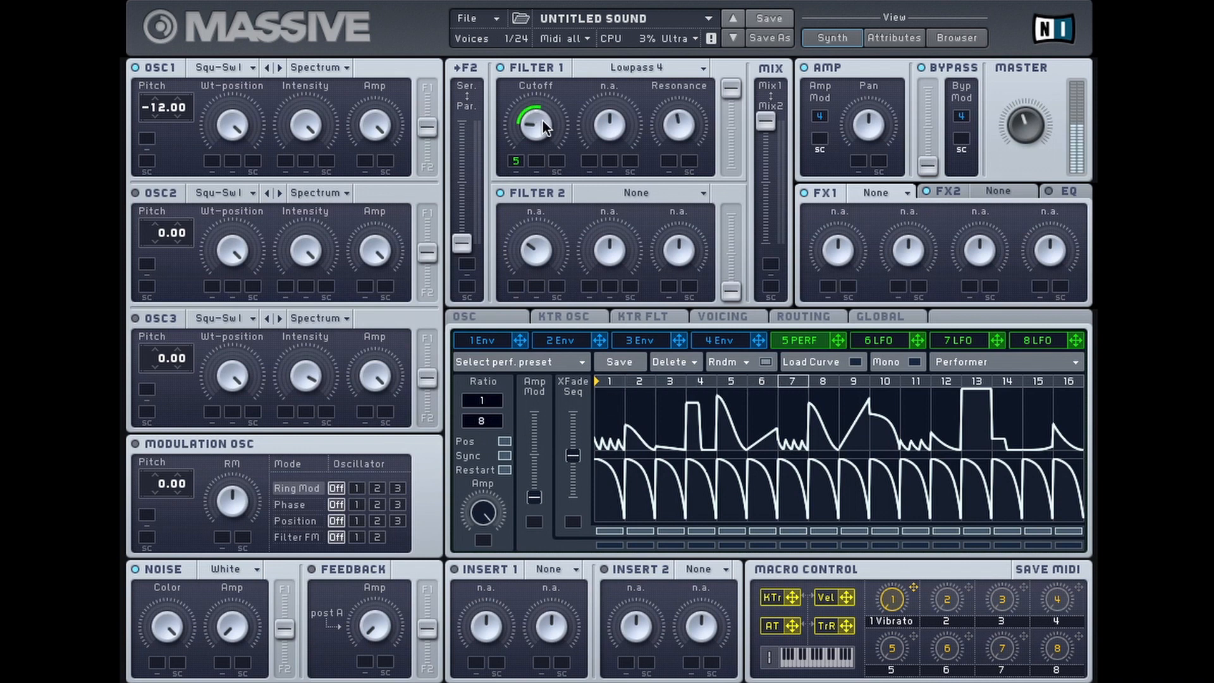
Fine-tune Performer 5's modulation of Filter 1's cutoff, try further random upper patterns and lower the filter's resonance.
left_click_drag(516, 163, 515, 171)
left_click(765, 361)
left_click(765, 362)
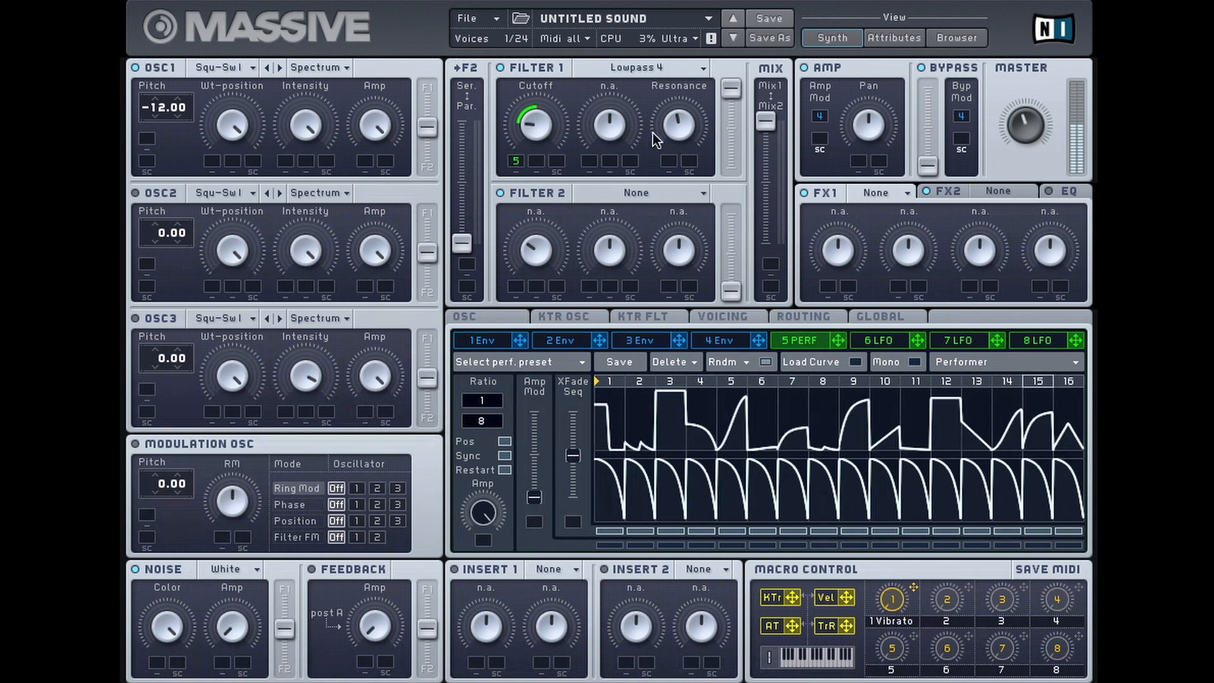
left_click_drag(652, 133, 652, 147)
Revisit the global settings, then randomize the upper performer sequence several more times.
left_click(880, 316)
left_click(800, 340)
left_click(766, 363)
left_click(766, 362)
left_click(766, 363)
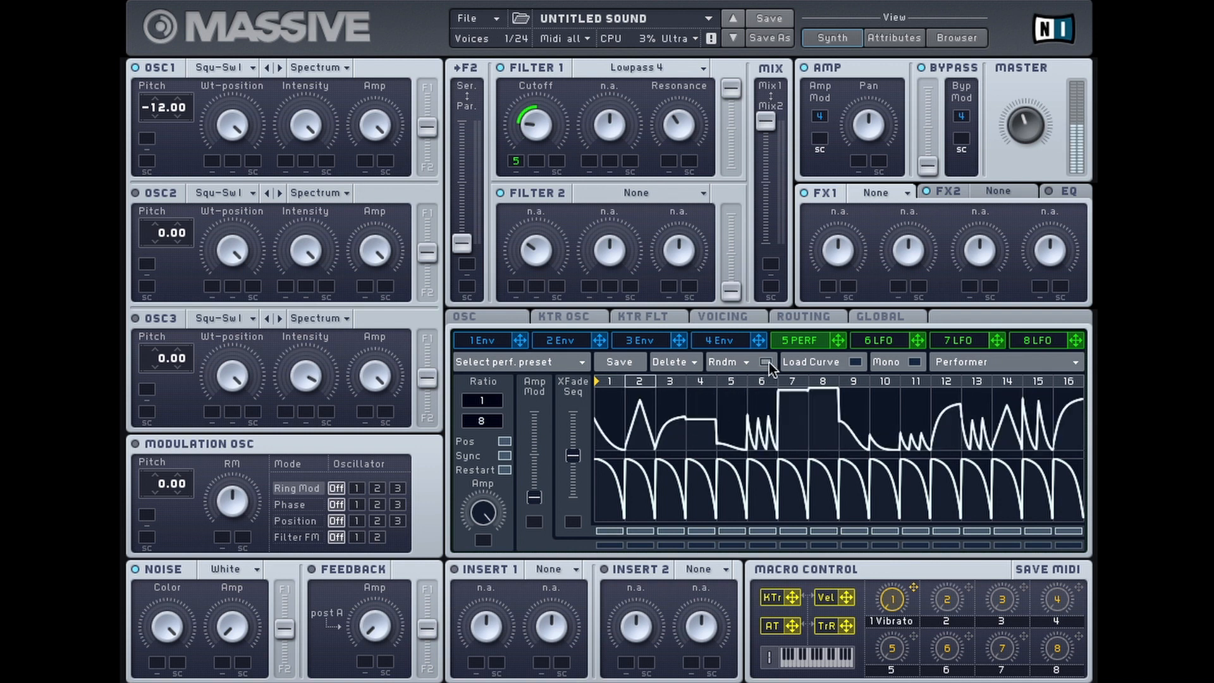
left_click(767, 362)
left_click(768, 364)
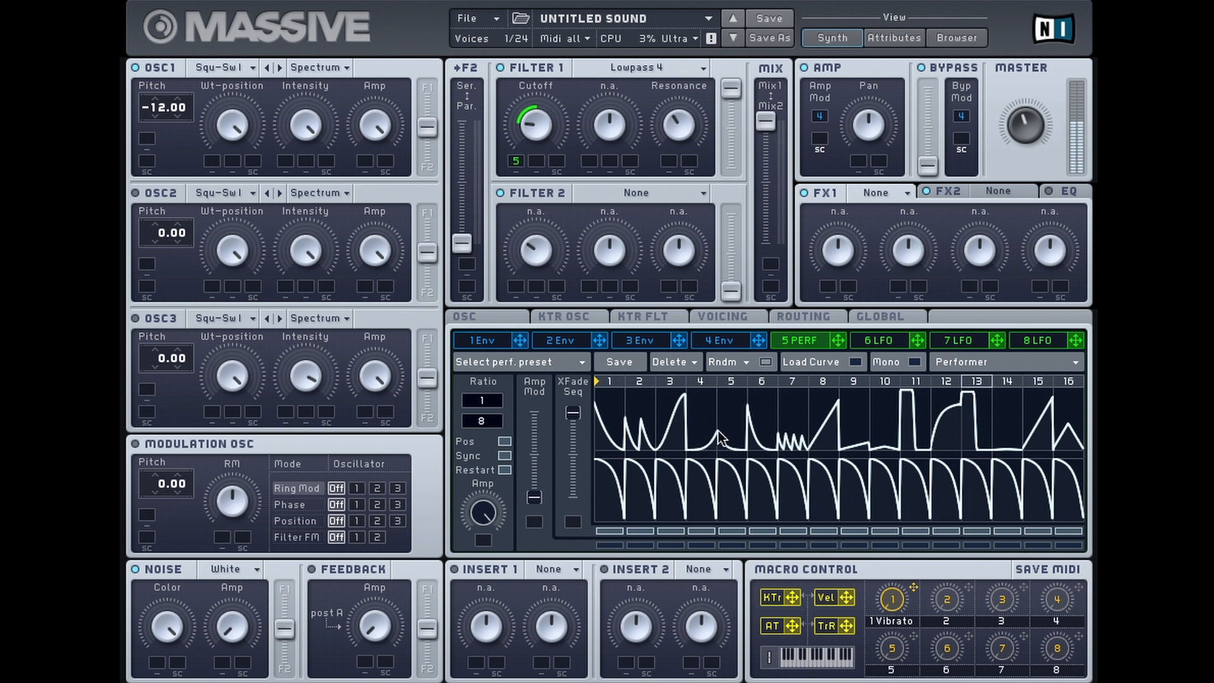
Load new curves into individual steps of the upper performer sequence, including steps 5, 9, 10, 14 and 16, and close the curve selection.
left_click(855, 362)
left_click_drag(731, 447, 731, 414)
left_click(731, 413)
left_click(572, 440)
left_click(851, 400)
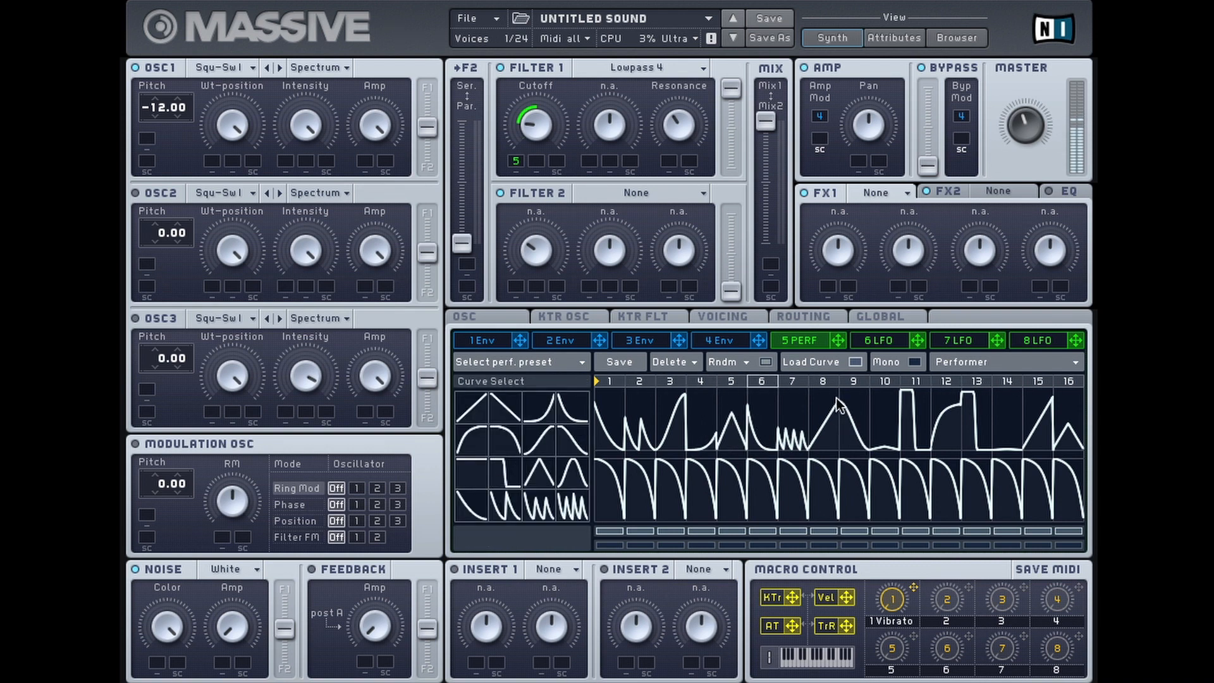
left_click(471, 505)
left_click(880, 420)
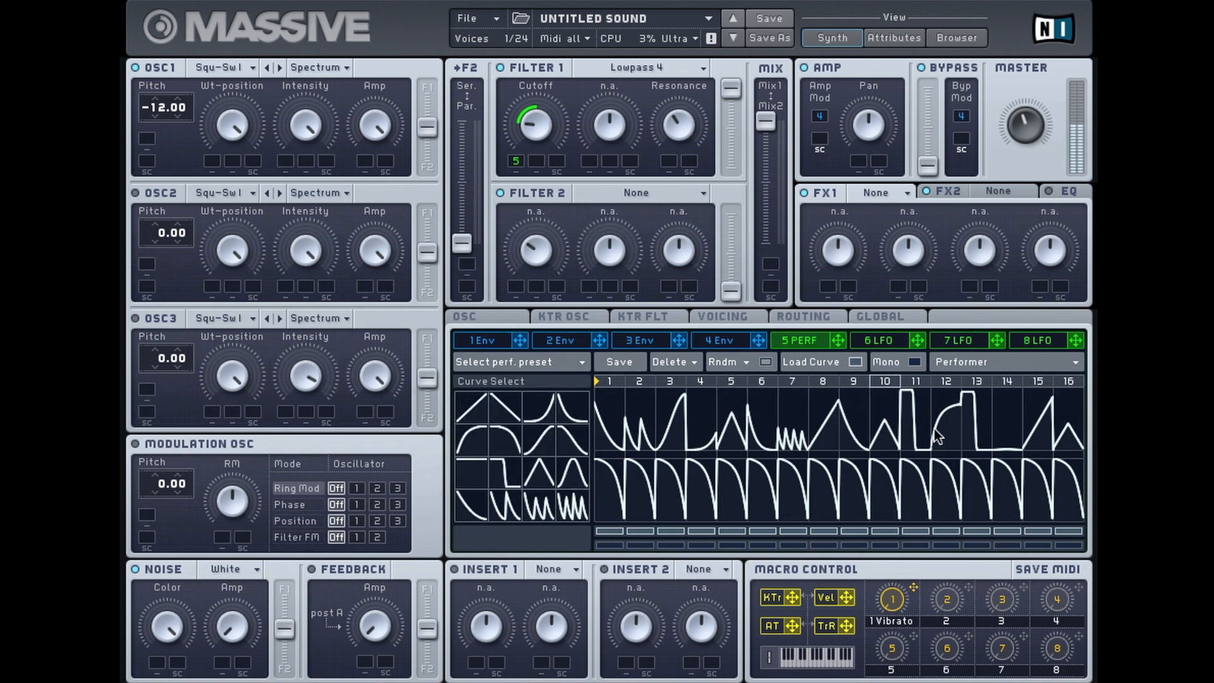
left_click(1009, 420)
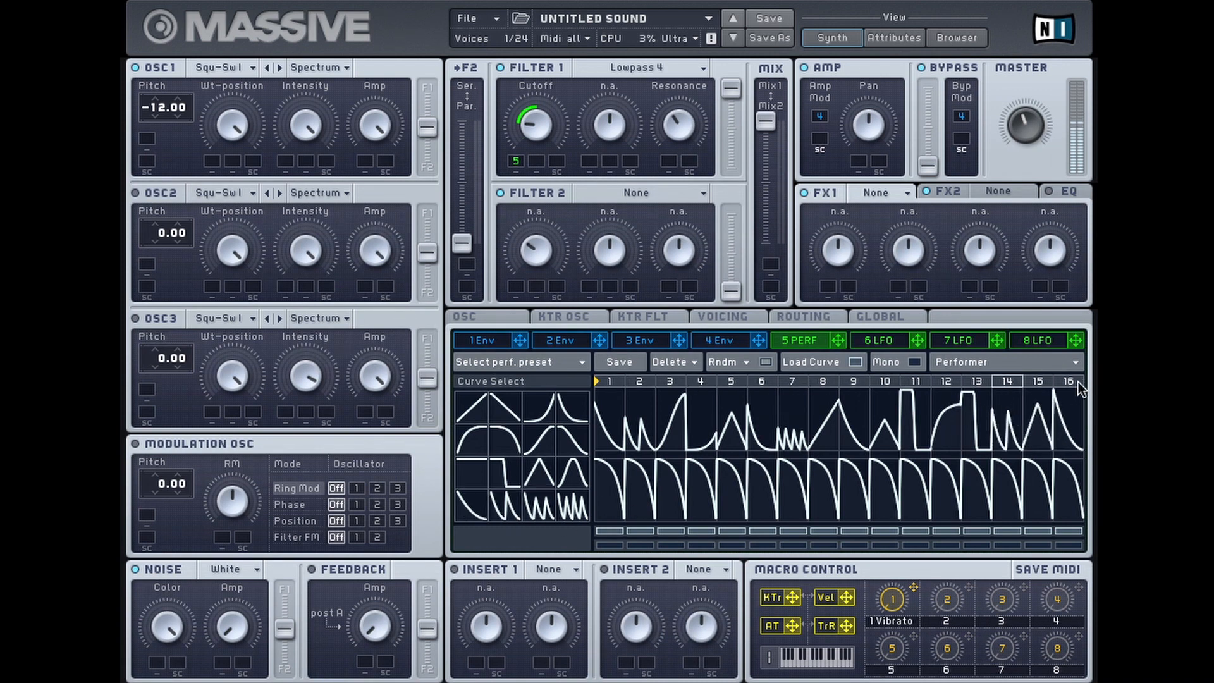
left_click(1062, 409)
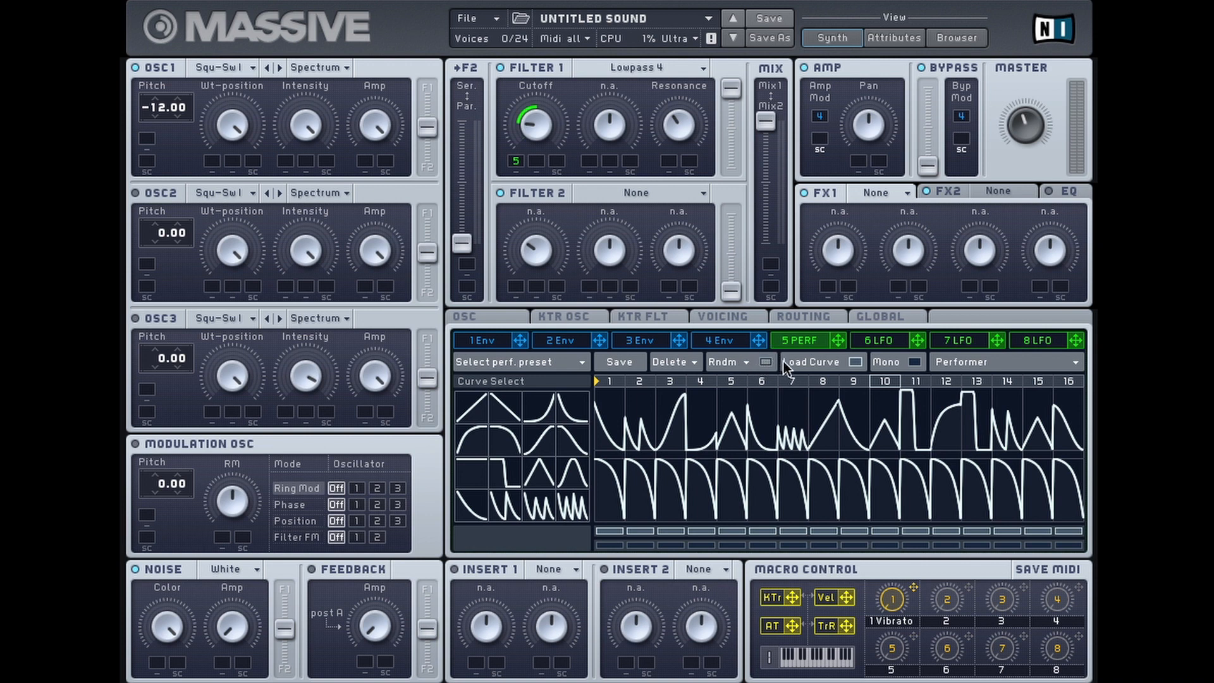
left_click(854, 363)
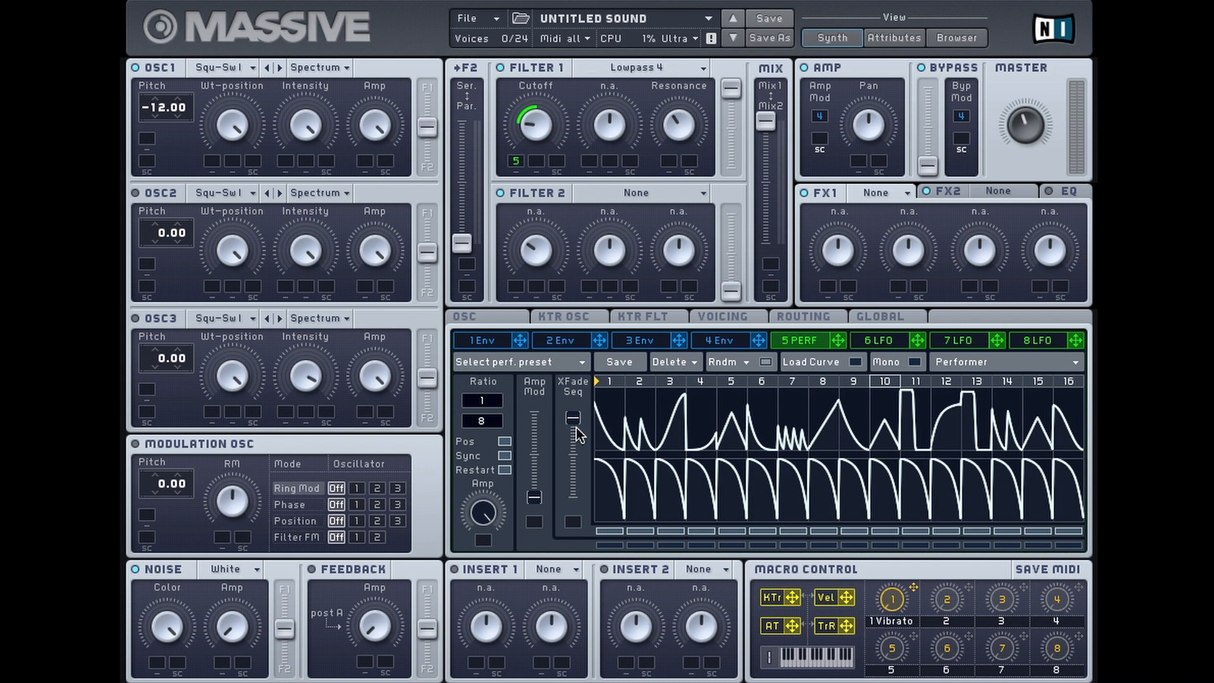
Set the sequence crossfade to the middle and randomize the lower performer sequence several times.
left_click_drag(575, 458, 576, 462)
left_click(745, 362)
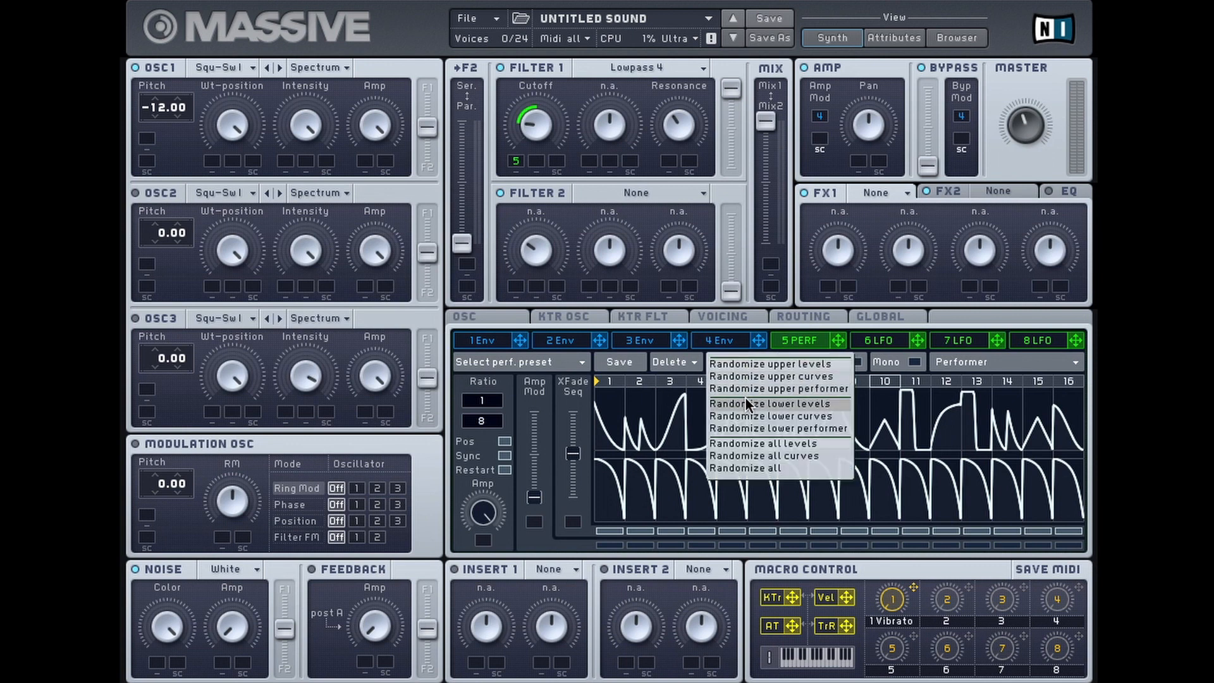
left_click(769, 430)
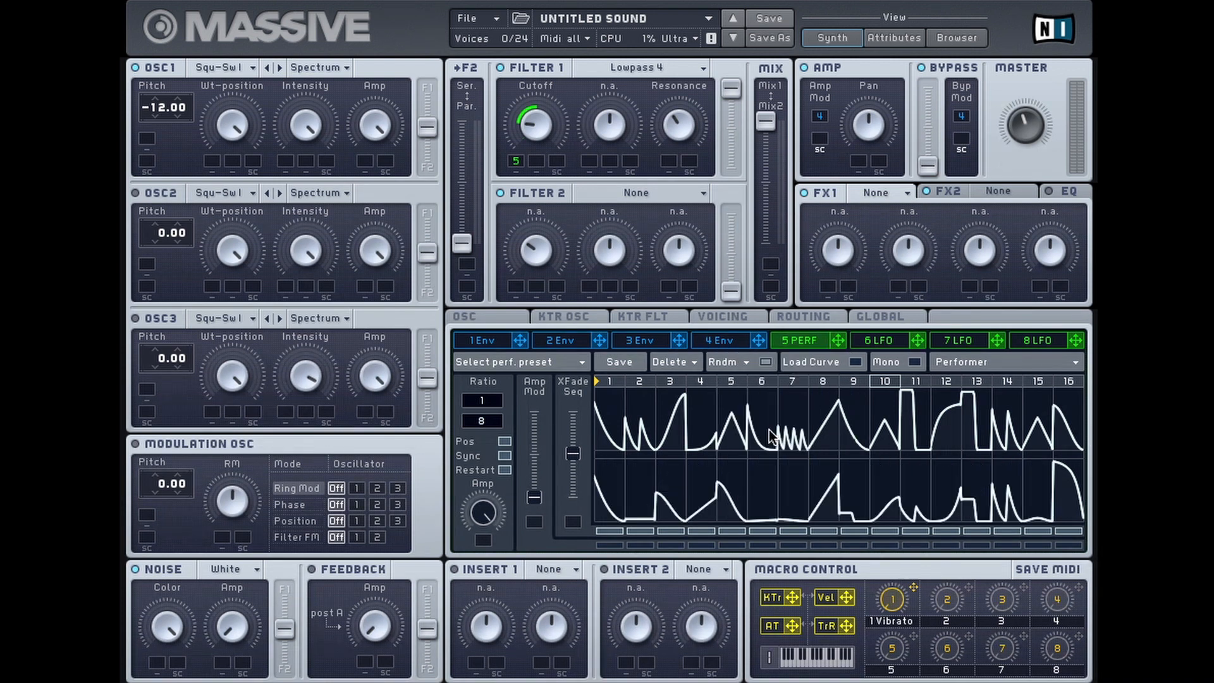
left_click(765, 362)
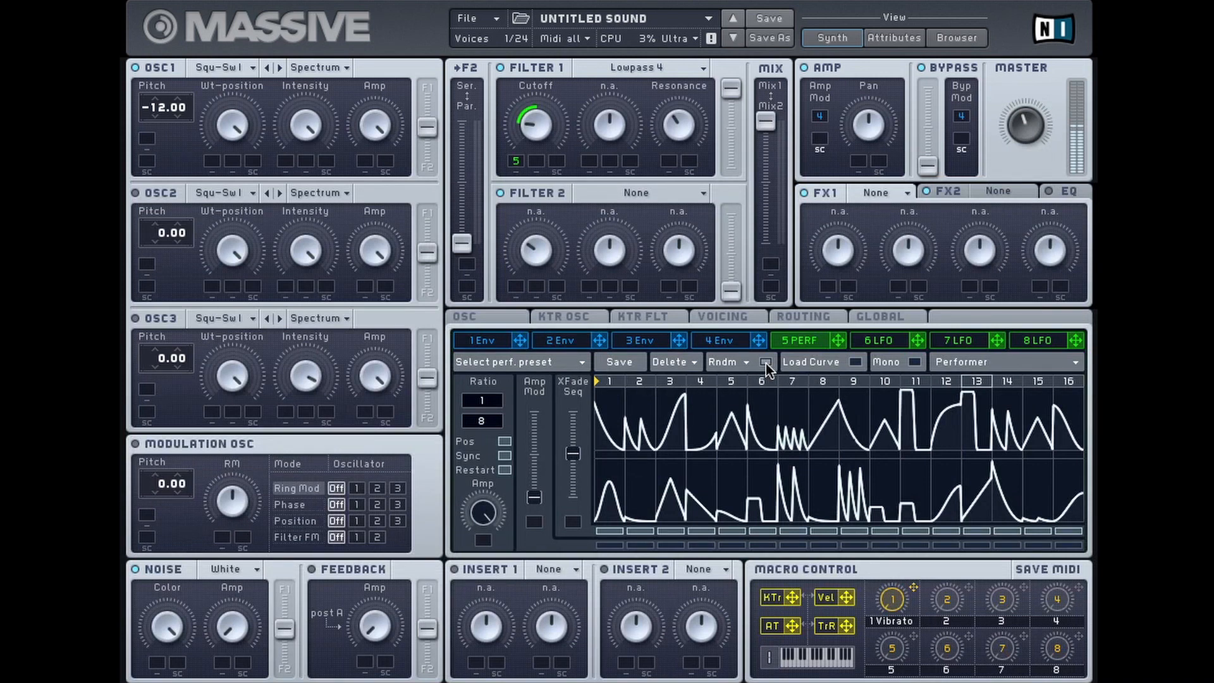
left_click(765, 363)
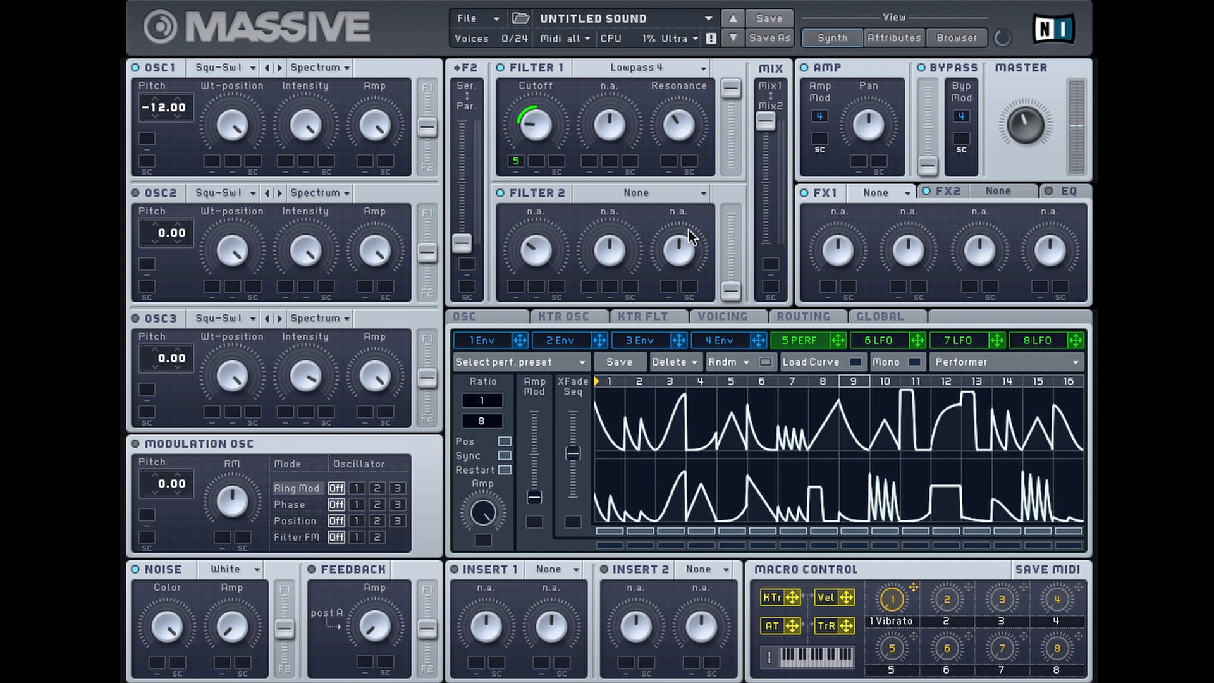
mouse_move(573, 449)
left_mouse_down()
mouse_move(575, 427)
mouse_move(573, 459)
left_mouse_up()
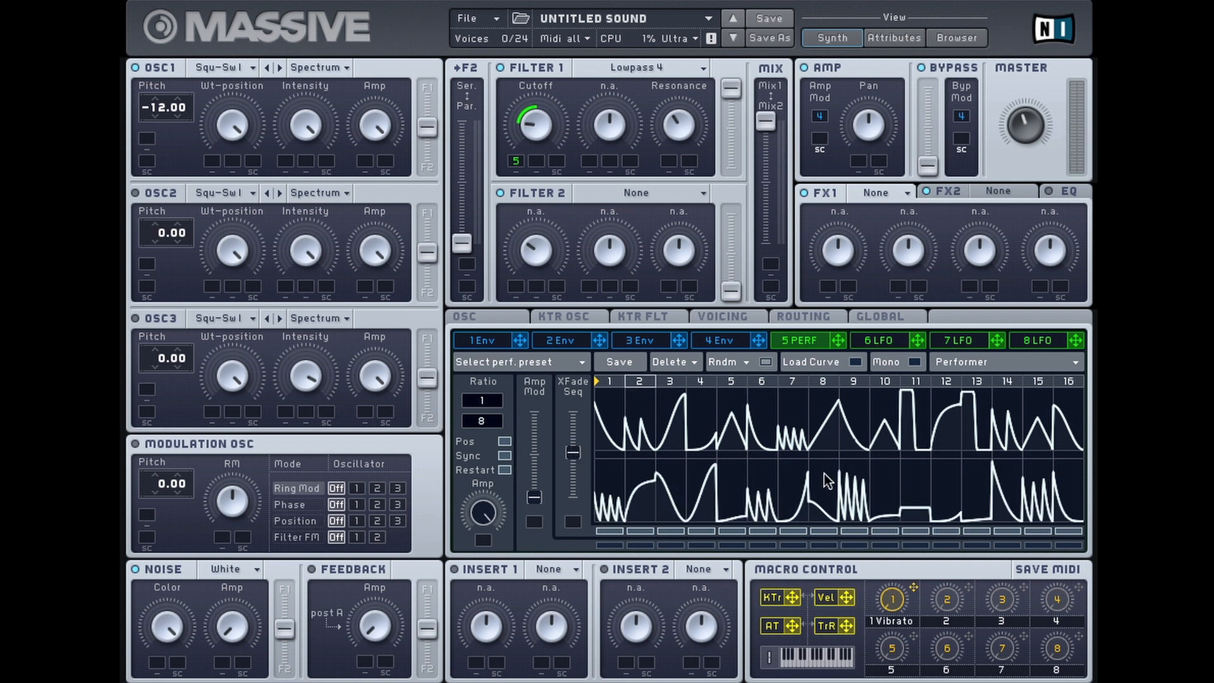
Load new curves into individual steps of the lower performer sequence, including steps 7 and 9 to 13, and close the curve selection.
left_click(727, 477)
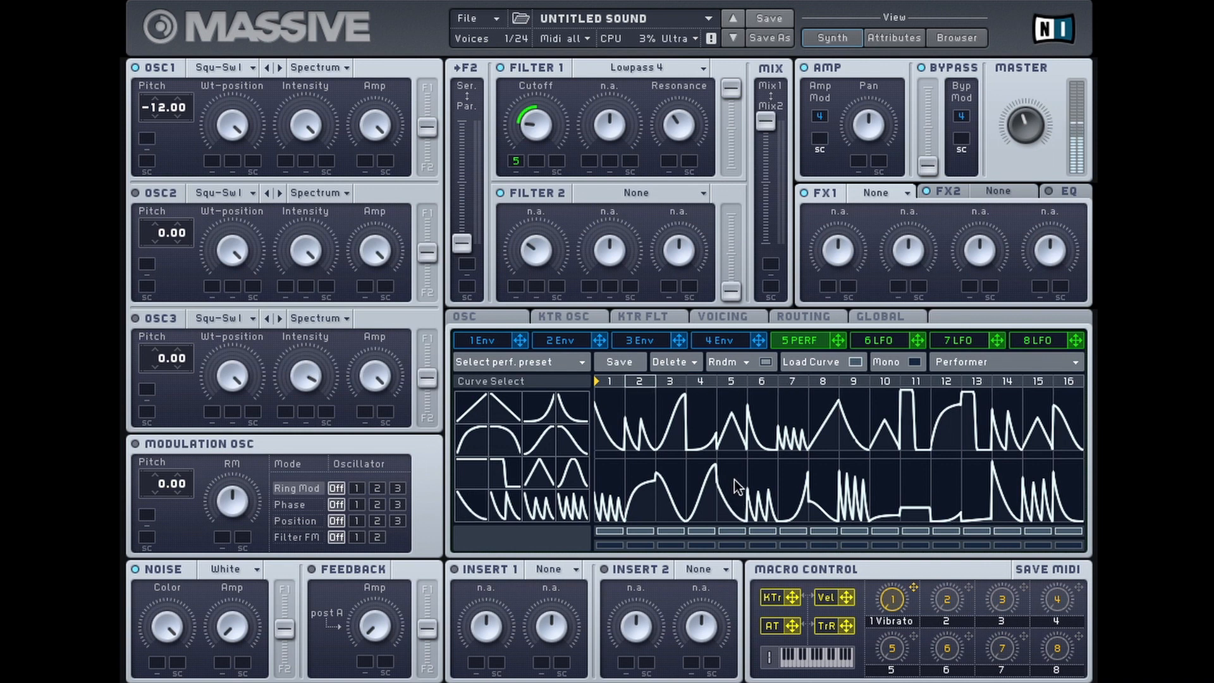
left_click(734, 477)
left_click(764, 479)
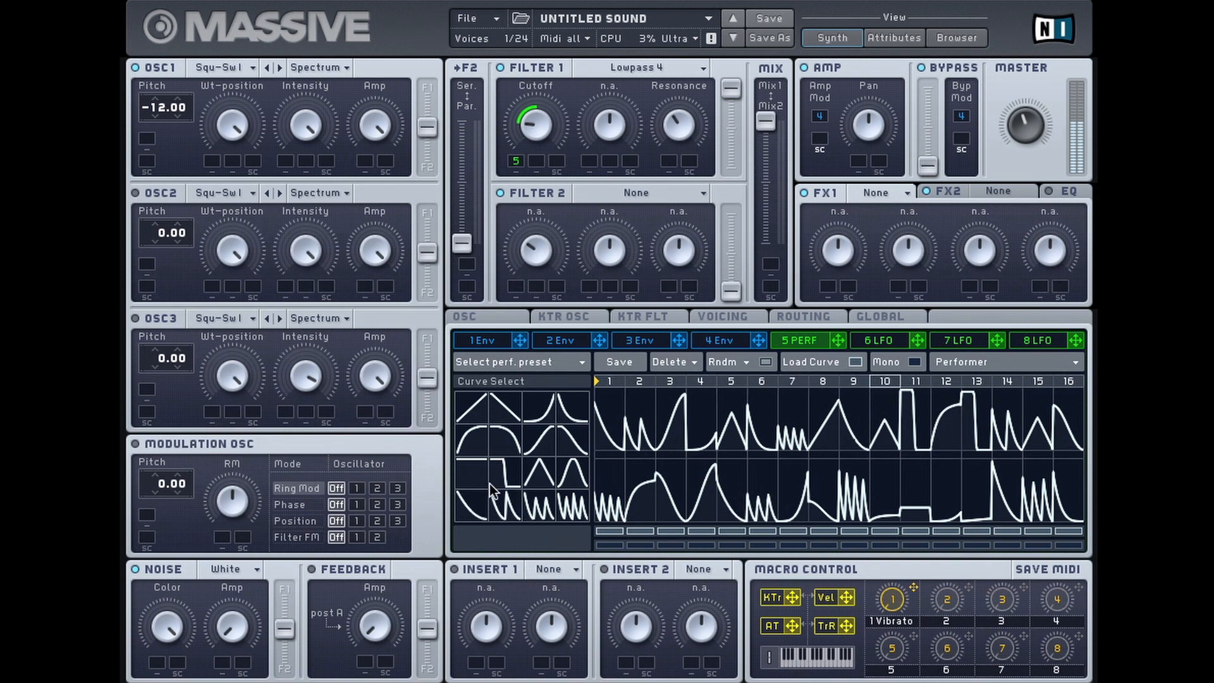
left_click(866, 474)
left_click(504, 506)
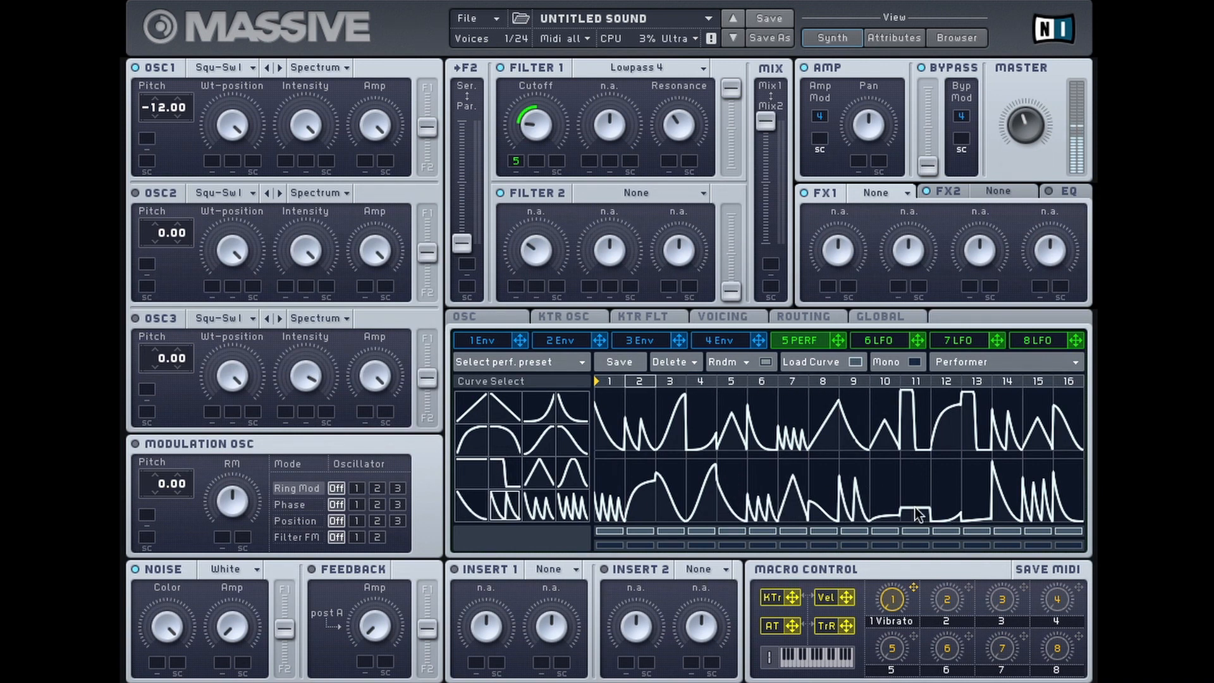
left_click(886, 477)
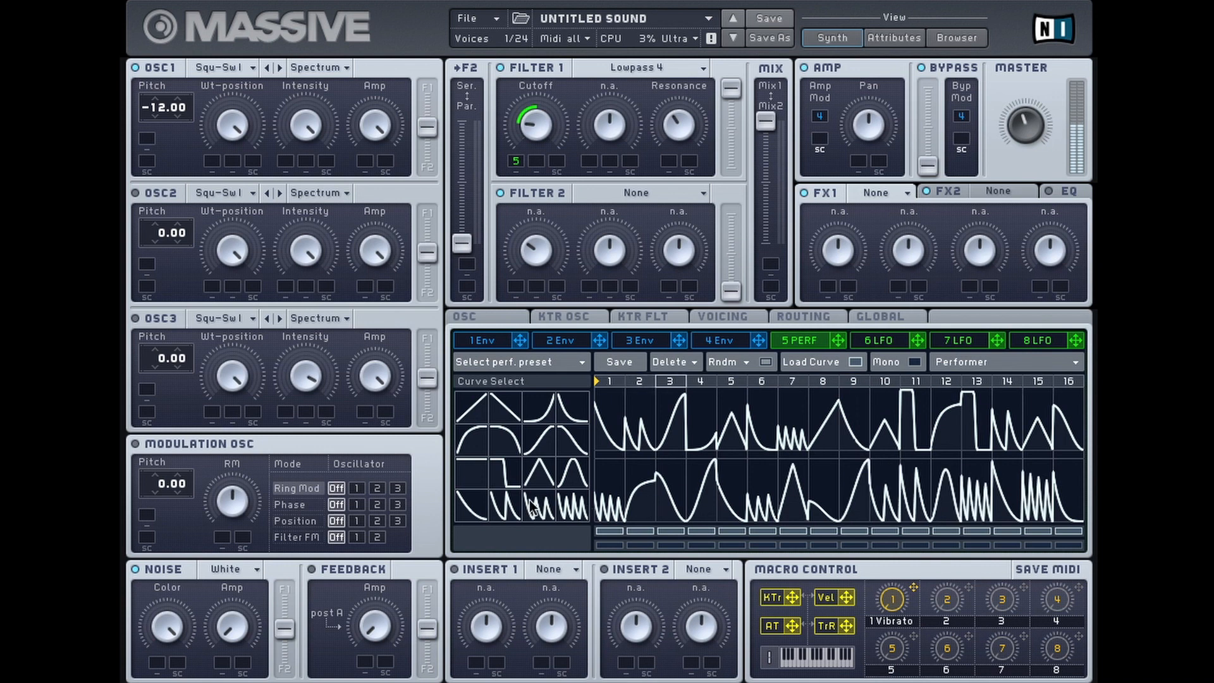
left_click(1033, 479)
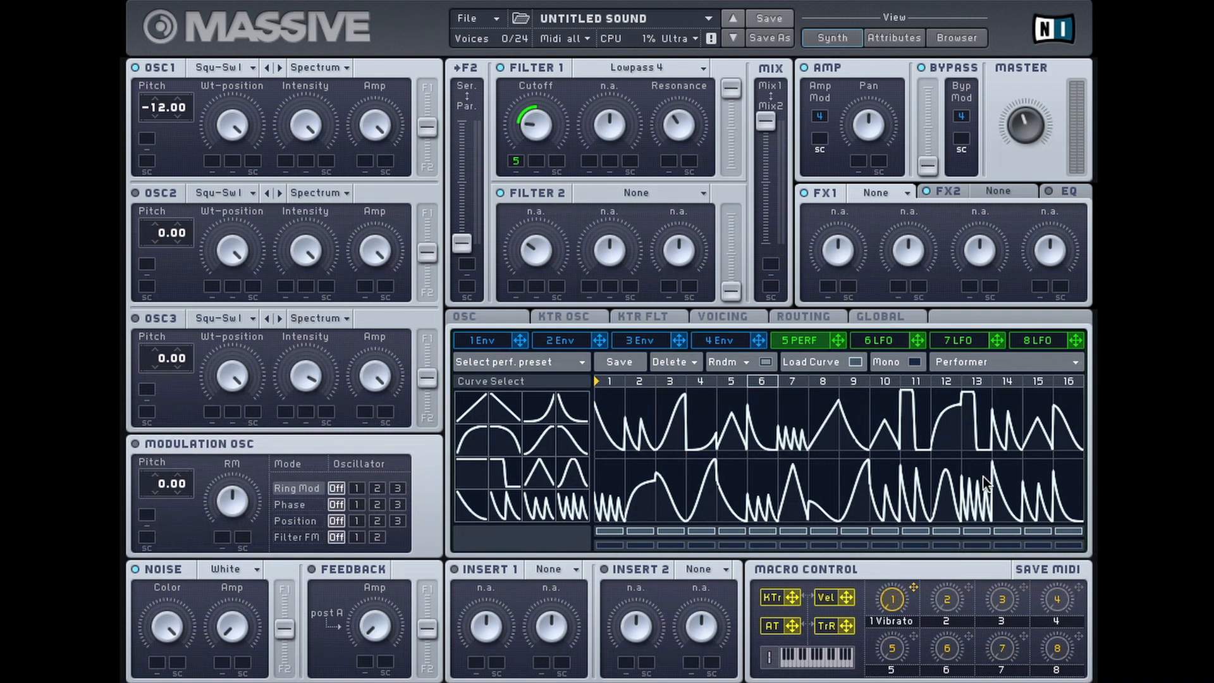
left_click(855, 362)
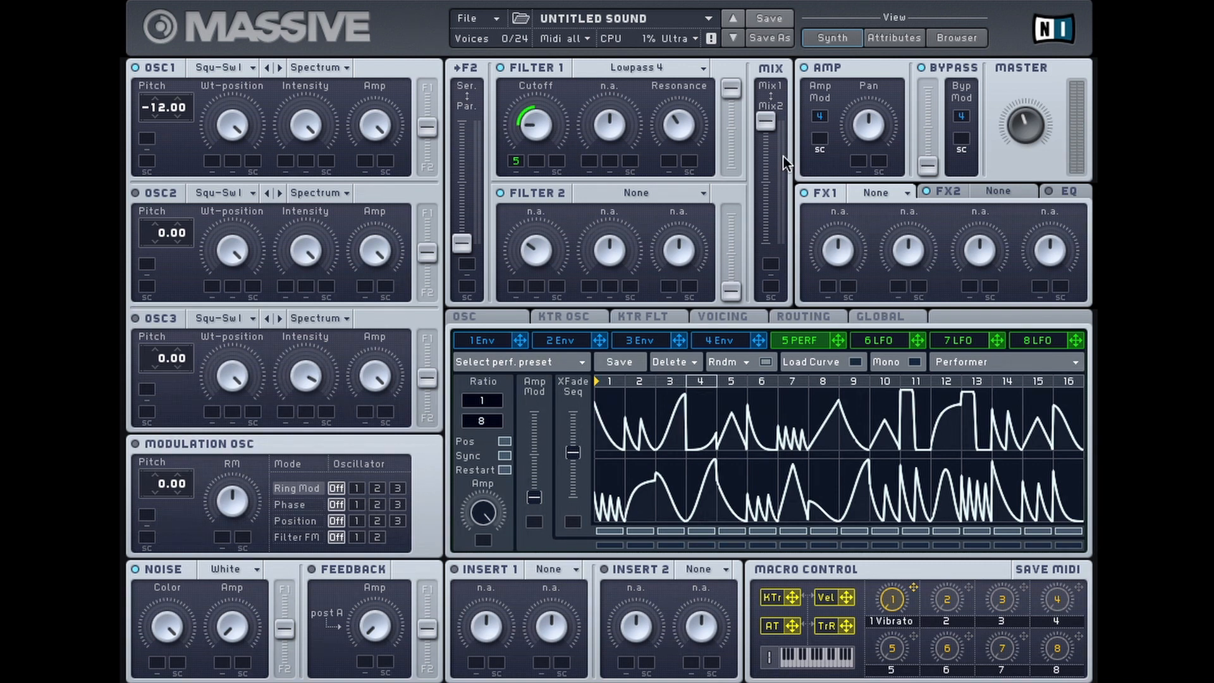
Adjust Filter 1's cutoff modulation and resonance, and turn its cutoff down to minimum.
left_click_drag(515, 159, 516, 160)
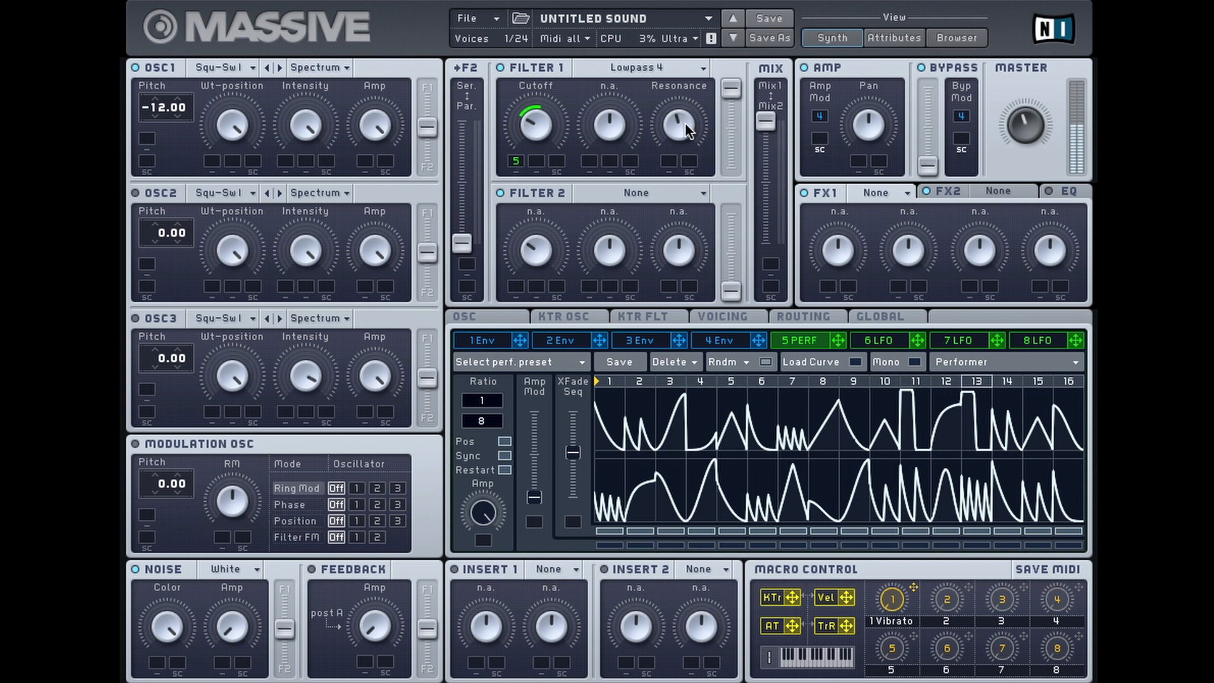
left_click_drag(685, 124, 681, 135)
left_click_drag(543, 120, 523, 377)
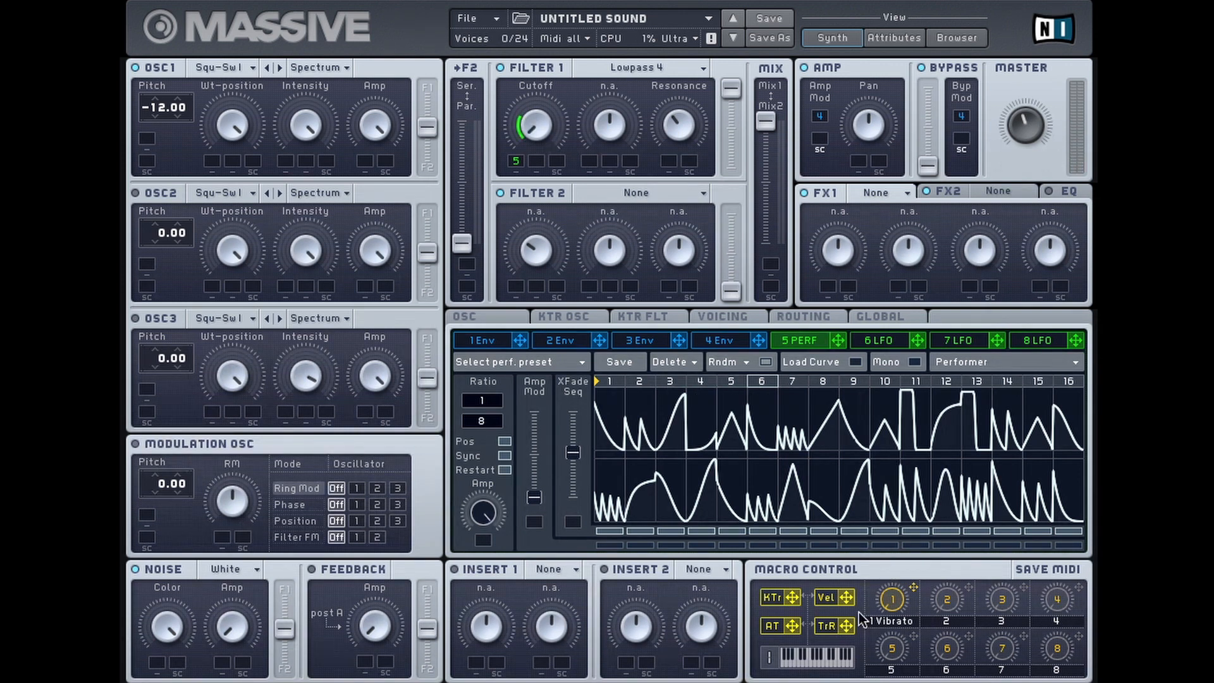
Assign Macros 2, 3 and 4 to Filter 1's cutoff, middle and resonance knobs, and sidechain Performer 5's full-range cutoff modulation to Macro 5.
left_click_drag(690, 329, 536, 160)
left_click_drag(549, 94, 559, 49)
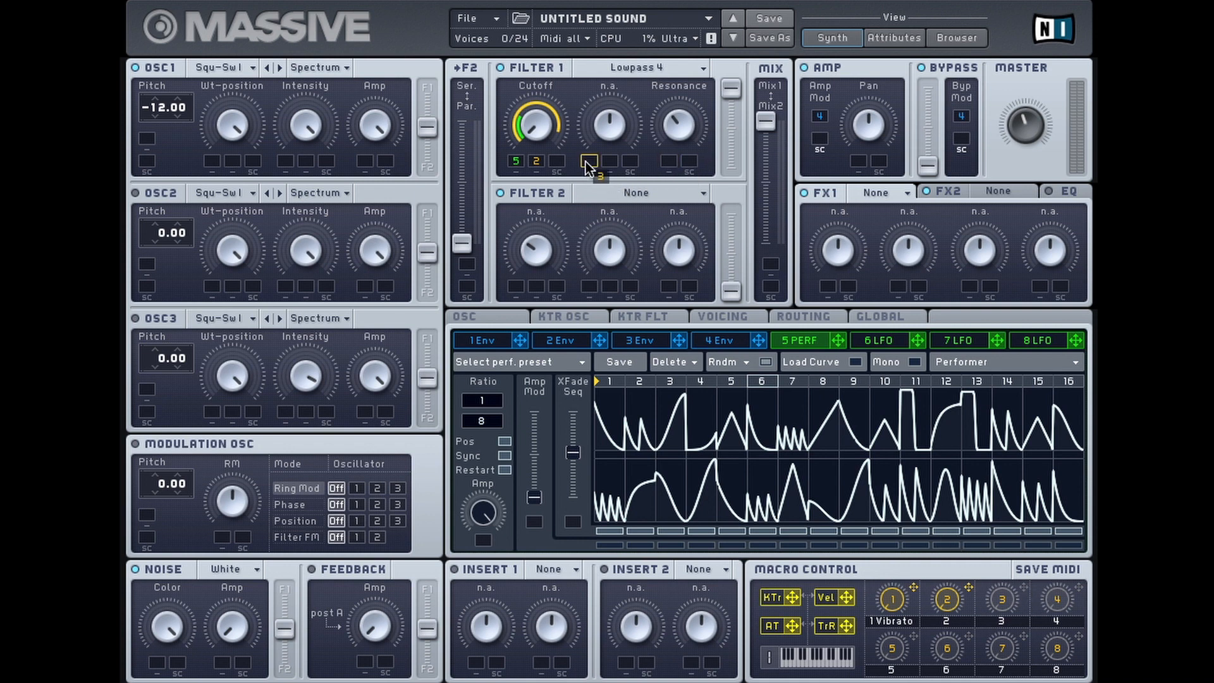
left_click_drag(585, 163, 610, 70)
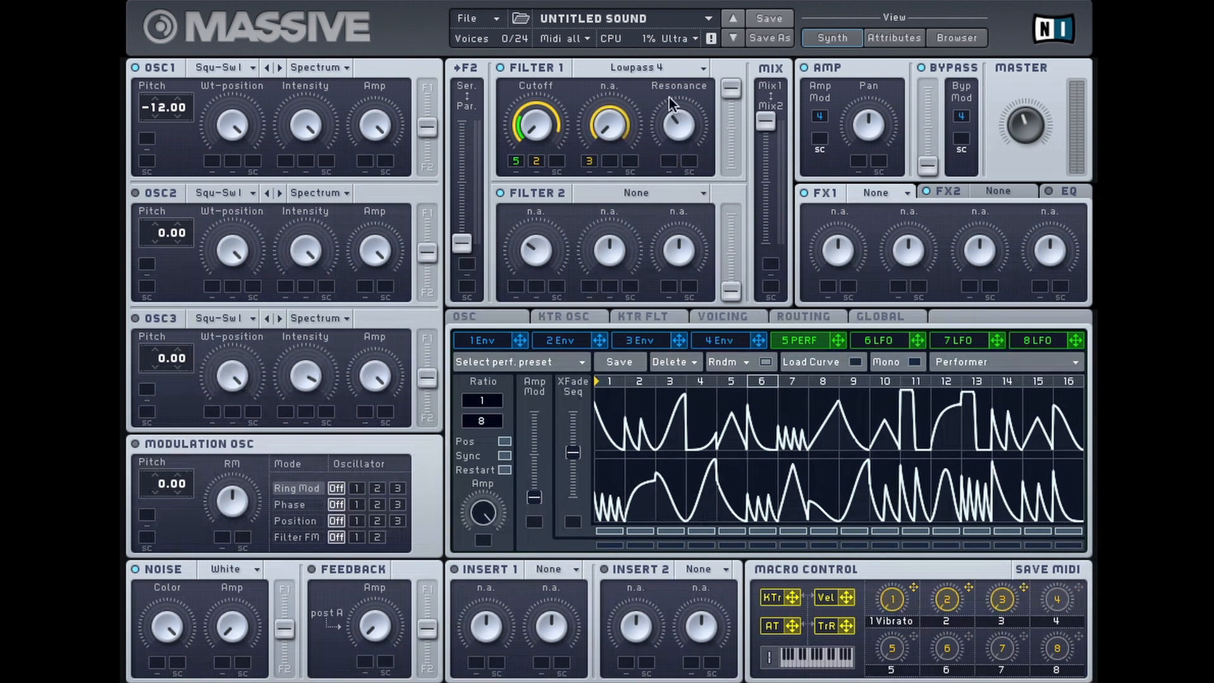
left_click_drag(1078, 586, 670, 76)
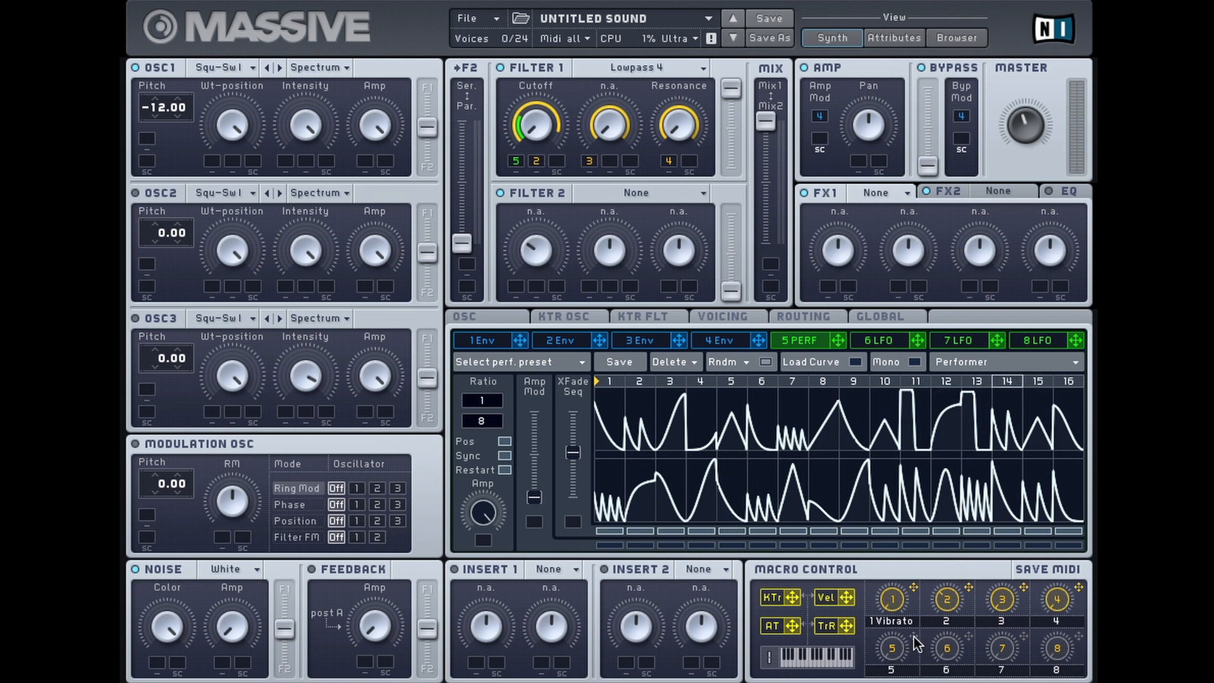
left_click_drag(917, 632, 557, 163)
left_click_drag(514, 158, 503, 1)
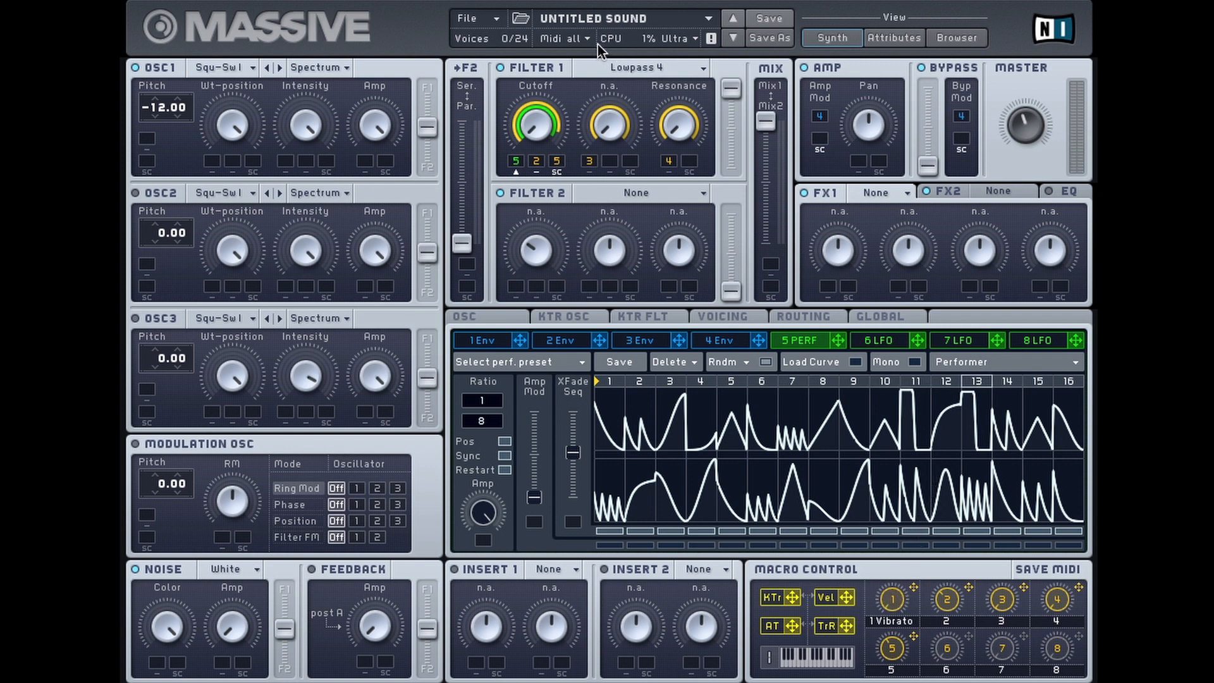
Audition the Daft type on Filter 1 and switch the filter back to Lowpass 4.
left_click(650, 60)
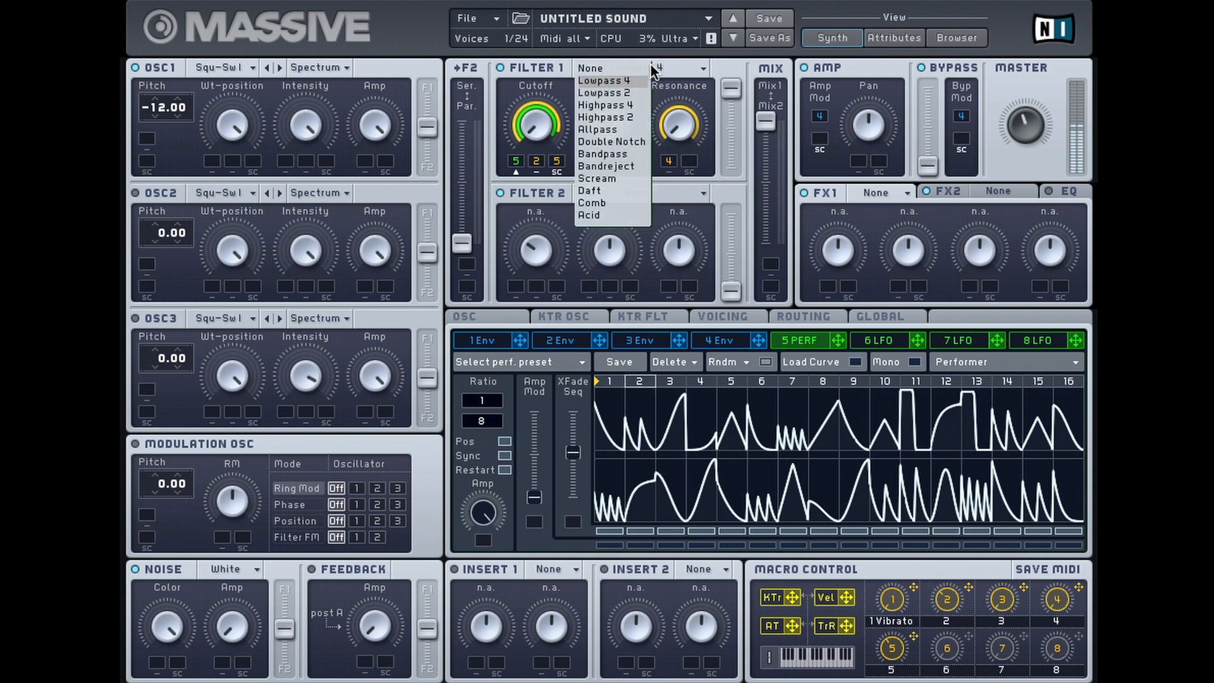
left_click(609, 180)
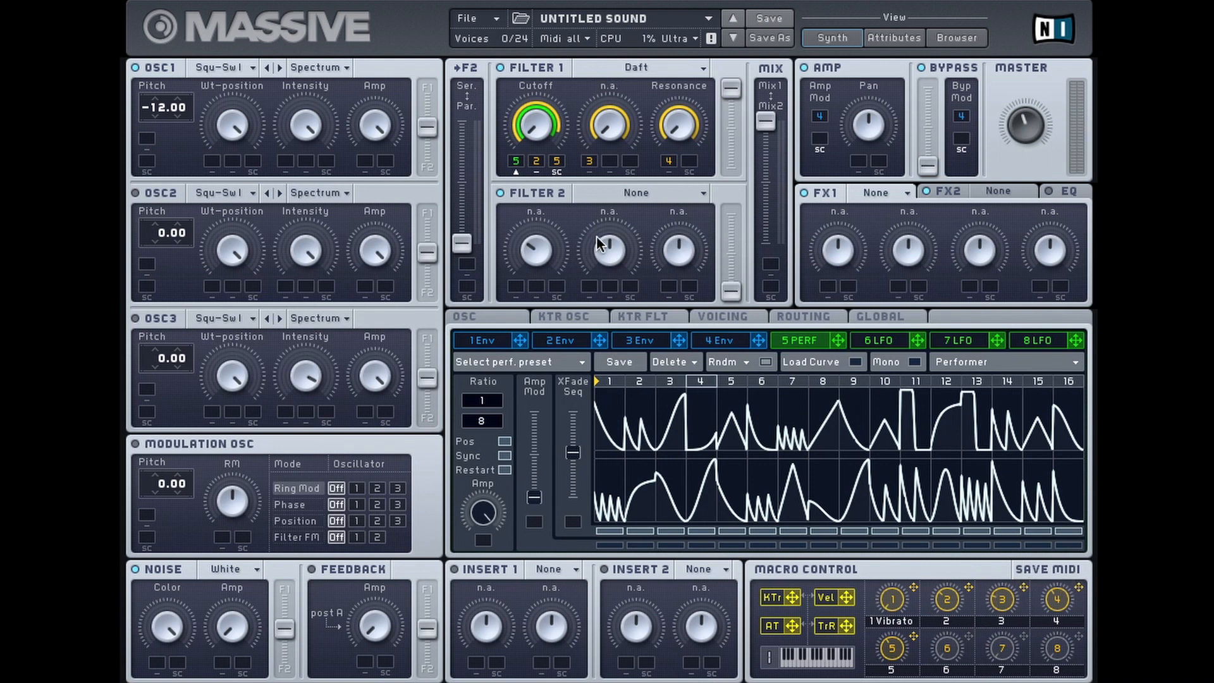
left_click(675, 71)
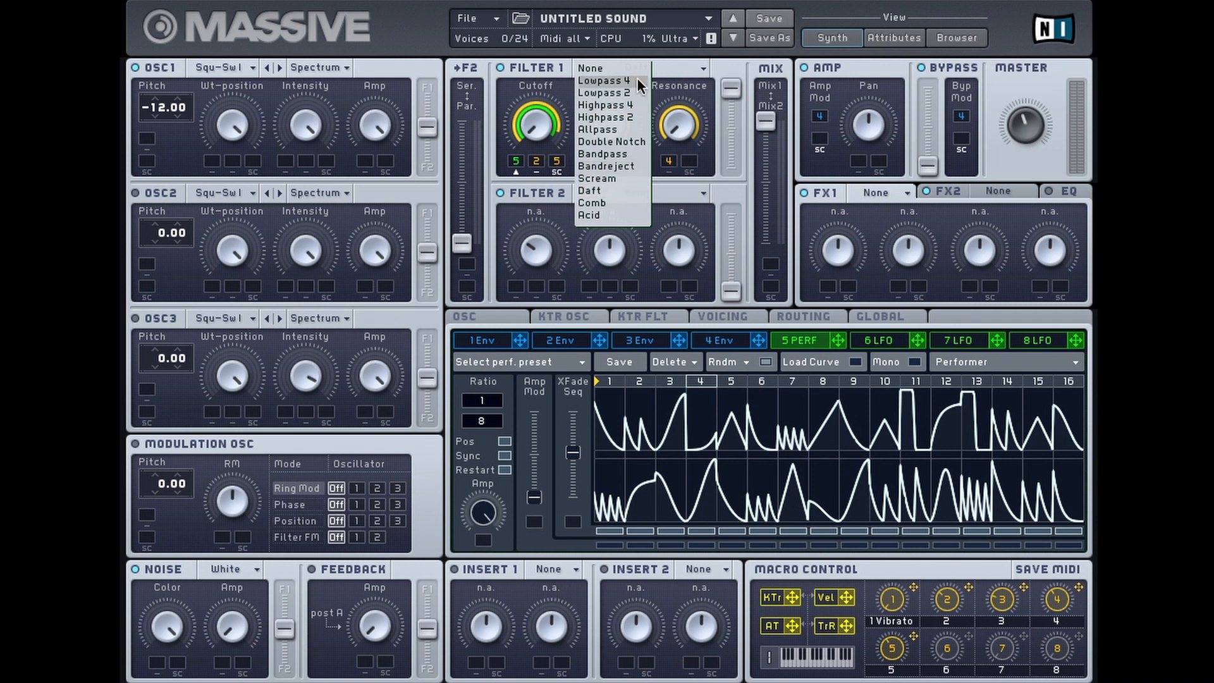
left_click(863, 3)
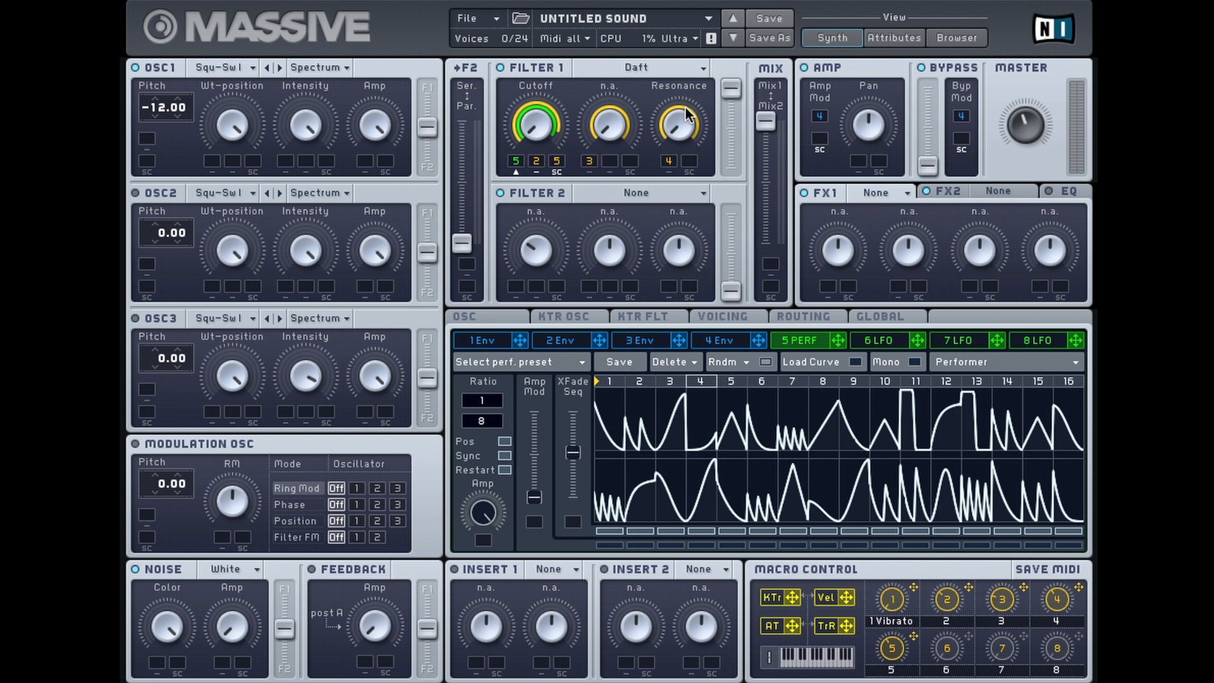
left_click(653, 66)
left_click(623, 81)
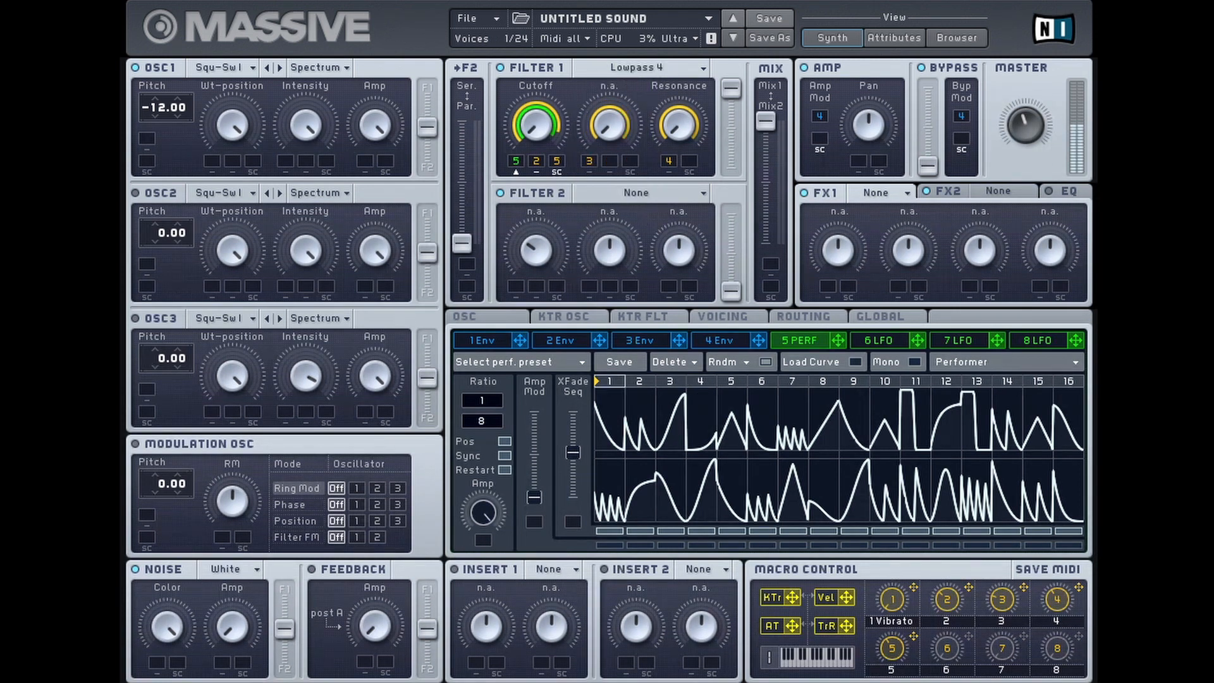
Rename Macro 4 as Reso, Macro 3 as Tone and Macro 2 as Filter.
left_click_drag(1062, 605, 1065, 590)
double_click(1061, 619)
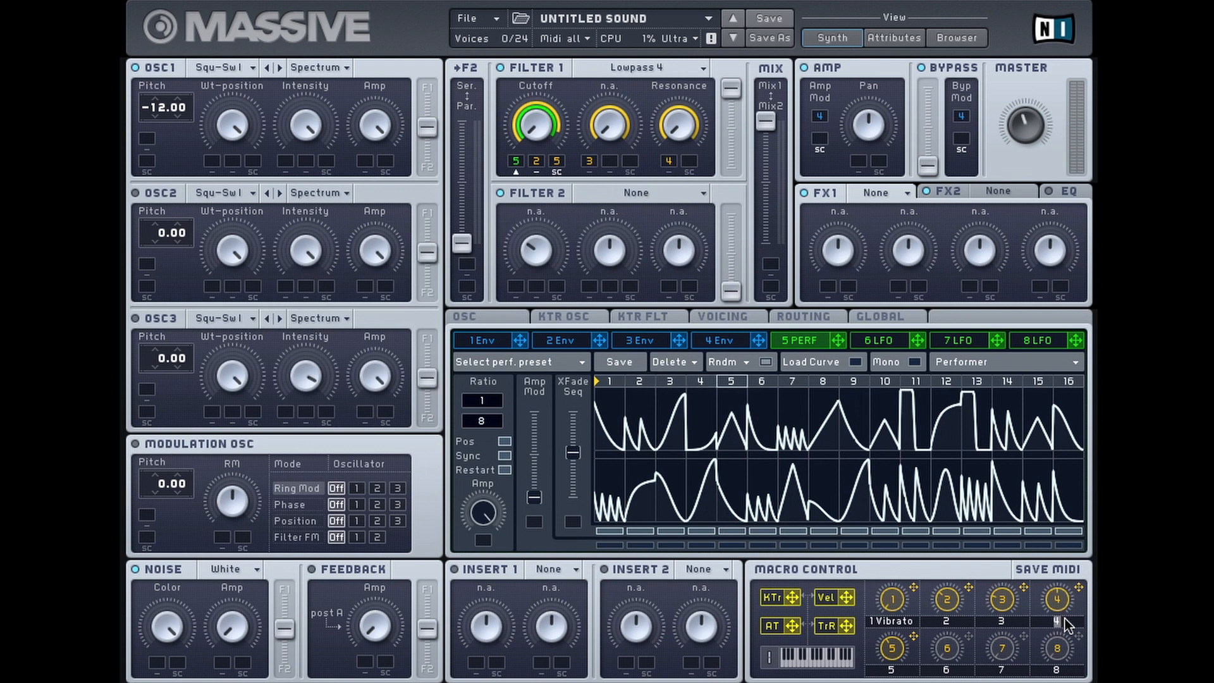
type("Reso")
left_click(1011, 619)
type("Tone")
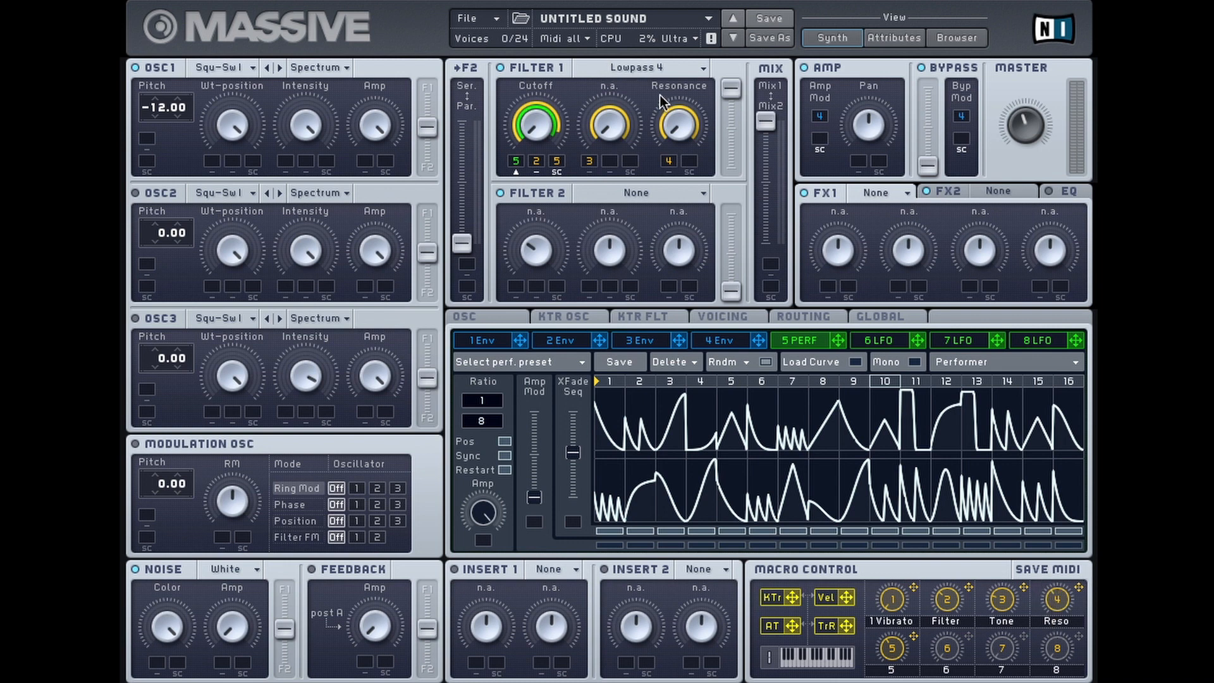
Compare the Daft and Lowpass 4 types on Filter 1 again and set the filter to Scream.
left_click(637, 67)
left_click(602, 186)
left_click(661, 70)
left_click(624, 80)
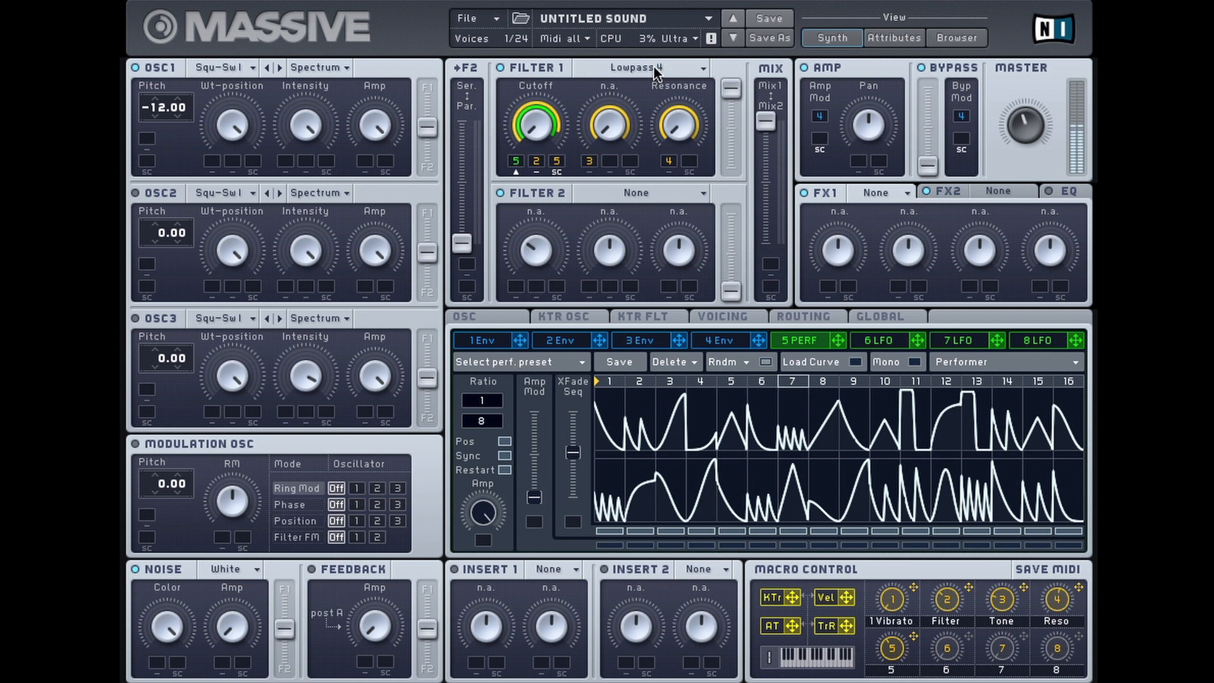
left_click(654, 66)
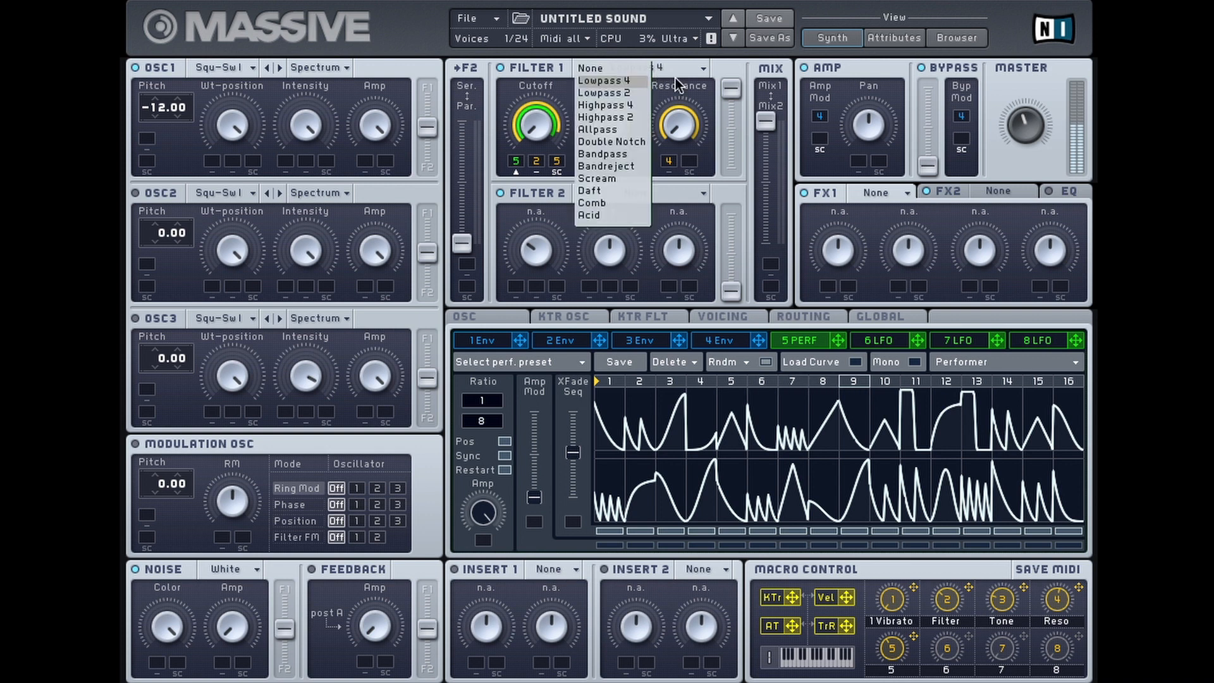
left_click(619, 188)
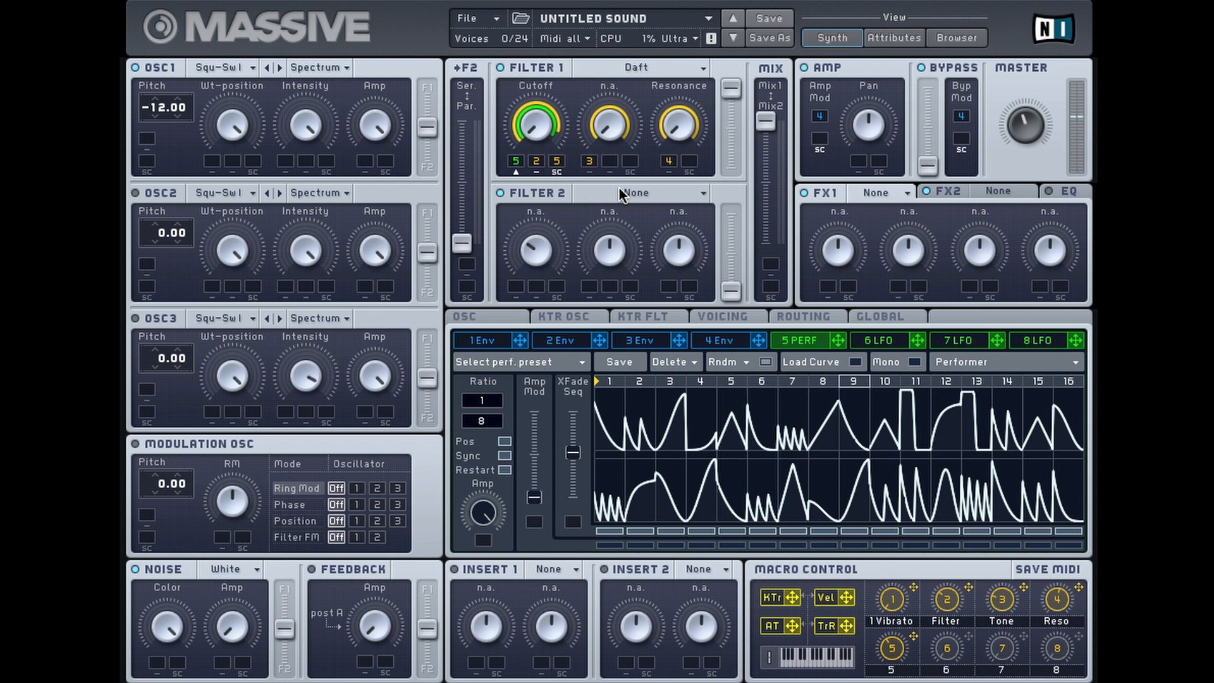
left_click(643, 65)
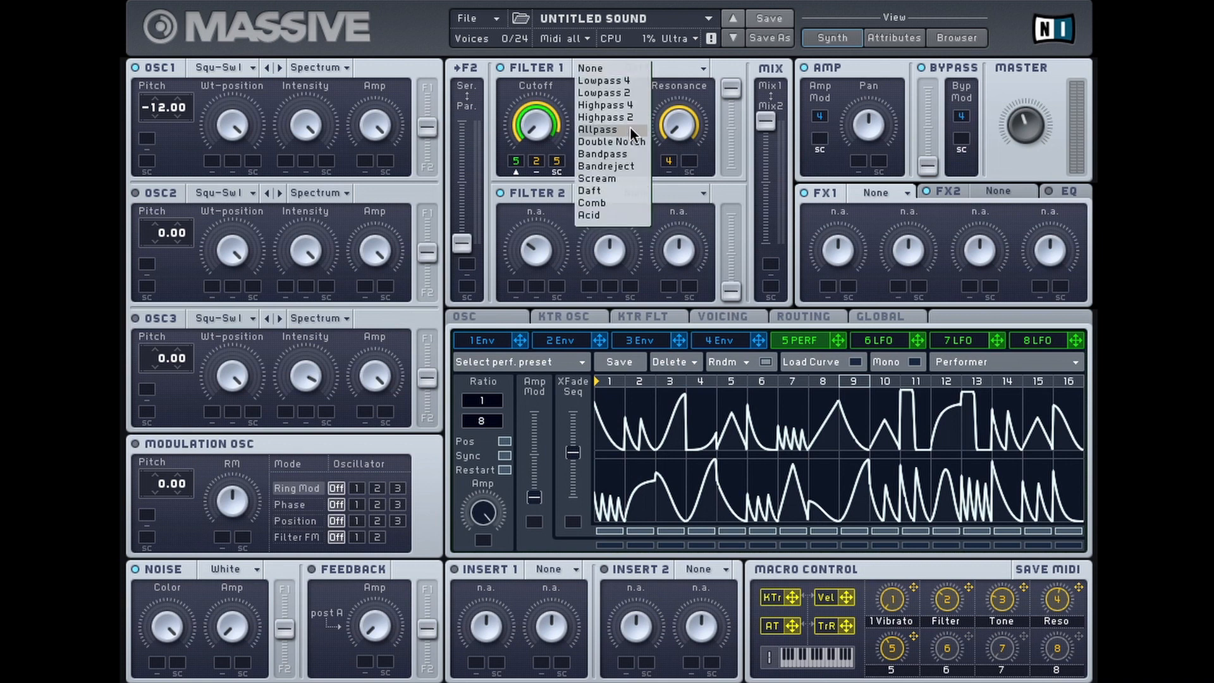
left_click(616, 177)
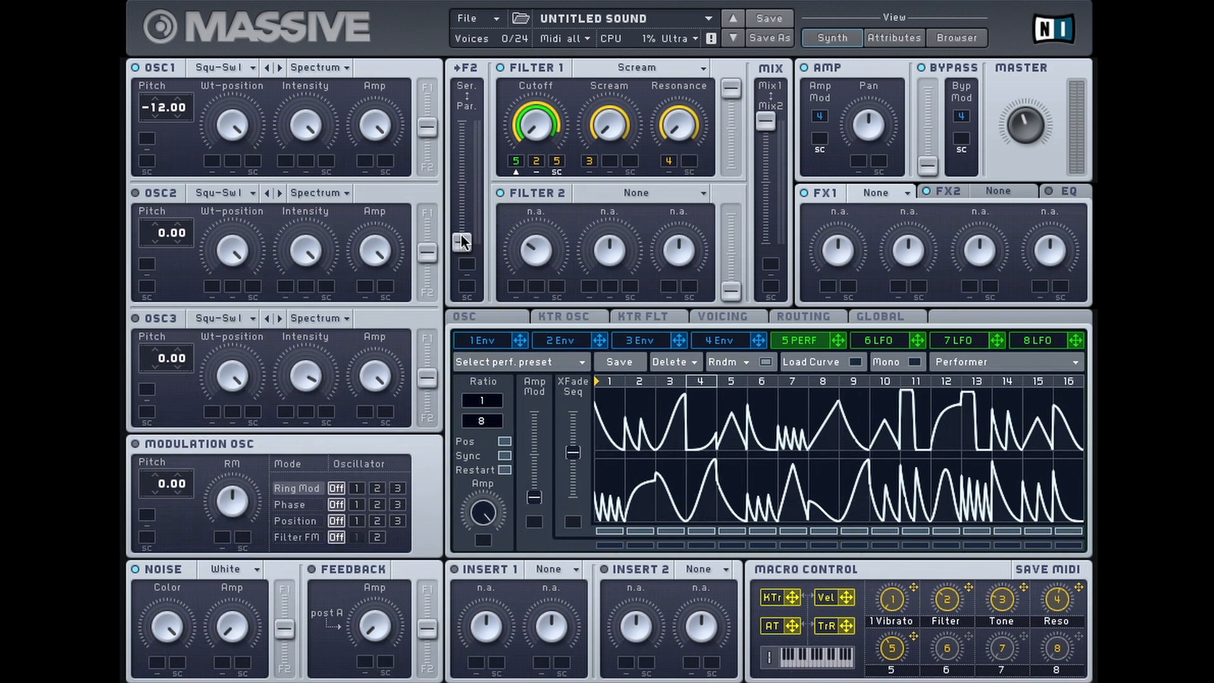
Raise Filter 2's output level to maximum and set the filter mix to the middle.
mouse_move(464, 236)
left_mouse_down()
mouse_move(464, 115)
mouse_move(462, 245)
left_mouse_up()
left_click_drag(731, 291, 736, 190)
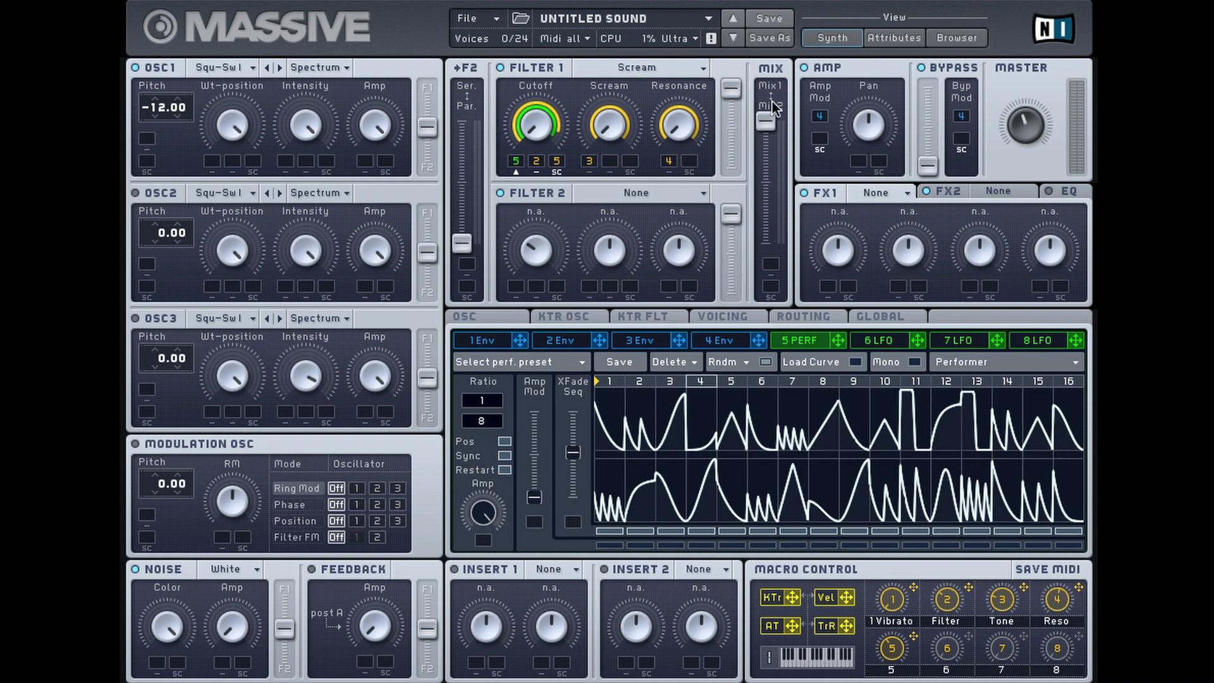
left_click_drag(762, 128, 764, 188)
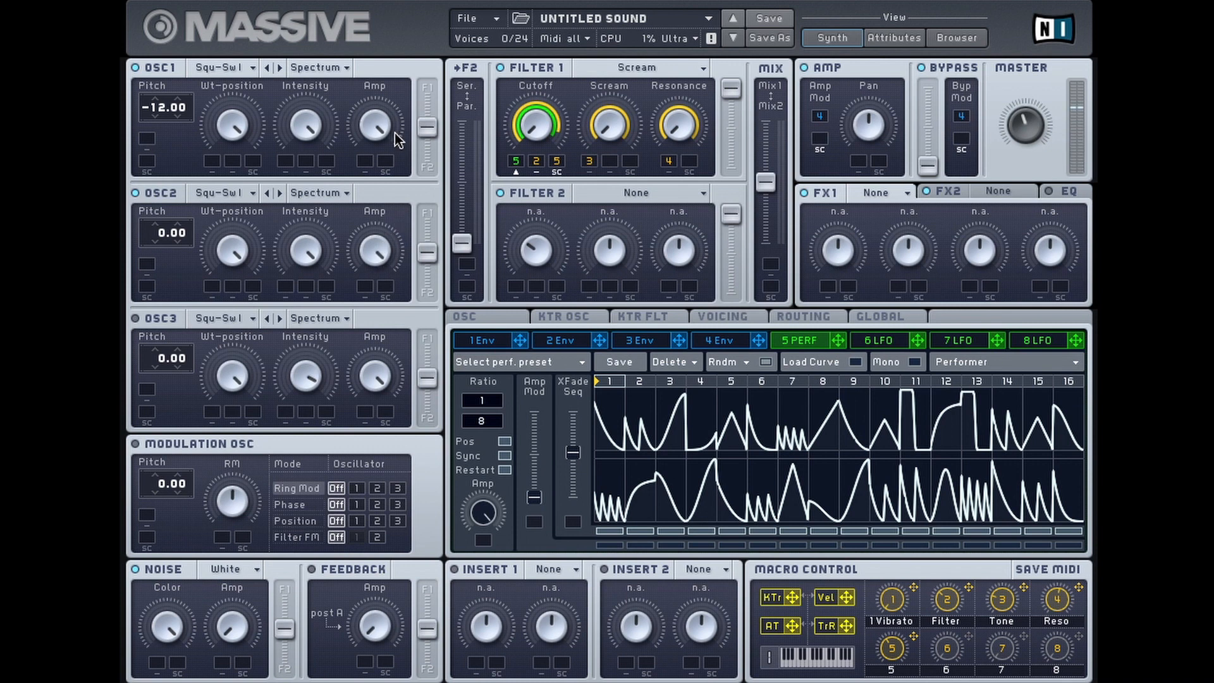
Route Oscillator 1 fully to Filter 1 and Oscillator 2 fully to Filter 2, and set Oscillator 2's pitch to -12.00.
left_click_drag(422, 131, 425, 88)
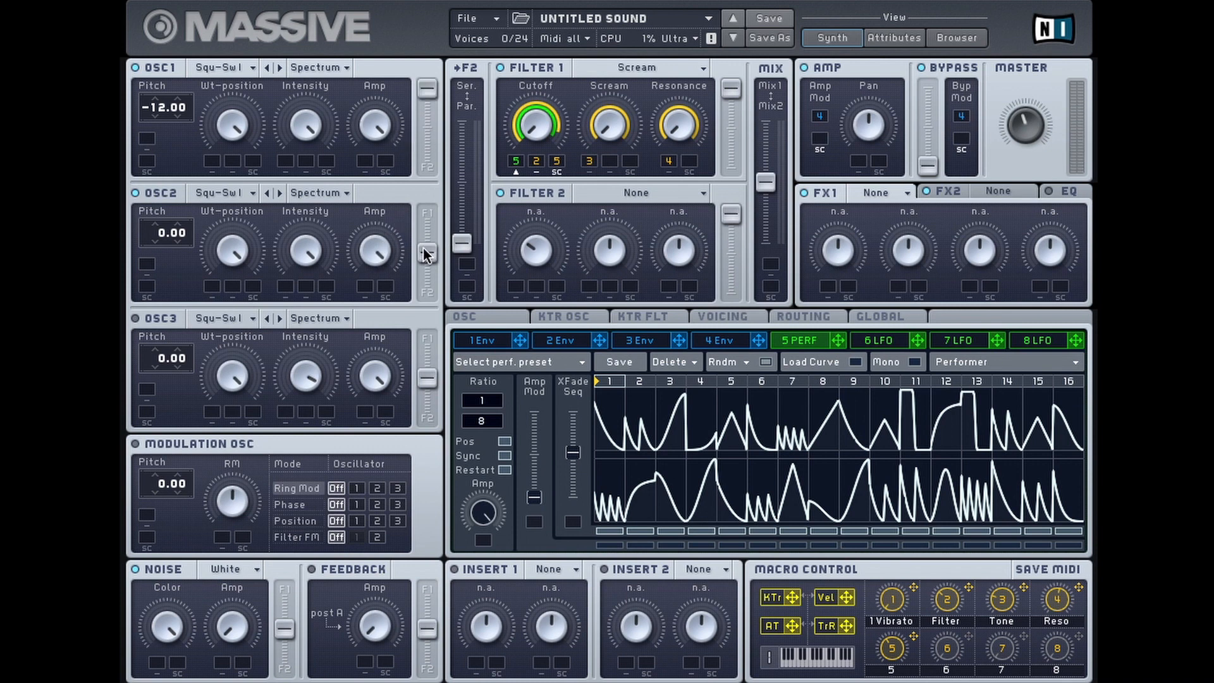
left_click_drag(427, 253, 427, 292)
left_click_drag(160, 254, 161, 259)
Move the filter mix fully to Mix2 and set Filter 2 to Lowpass 4 with its cutoff at minimum.
left_click_drag(765, 182, 765, 243)
left_click(626, 195)
left_click(629, 221)
left_click_drag(536, 251, 513, 275)
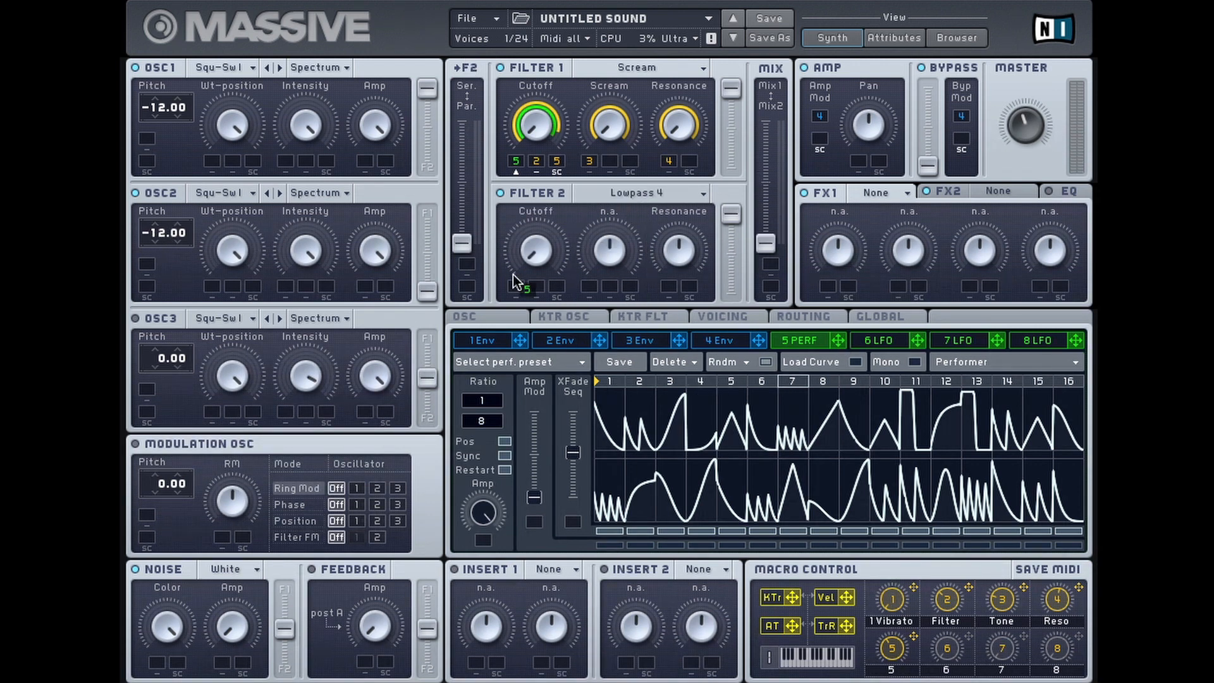
Modulate Filter 2's cutoff with Performer 5 and Macro 2, using Macro 5 as the sidechain source.
left_click_drag(838, 340, 516, 286)
left_click_drag(914, 636, 516, 310)
left_click(517, 297)
left_click_drag(968, 587, 536, 249)
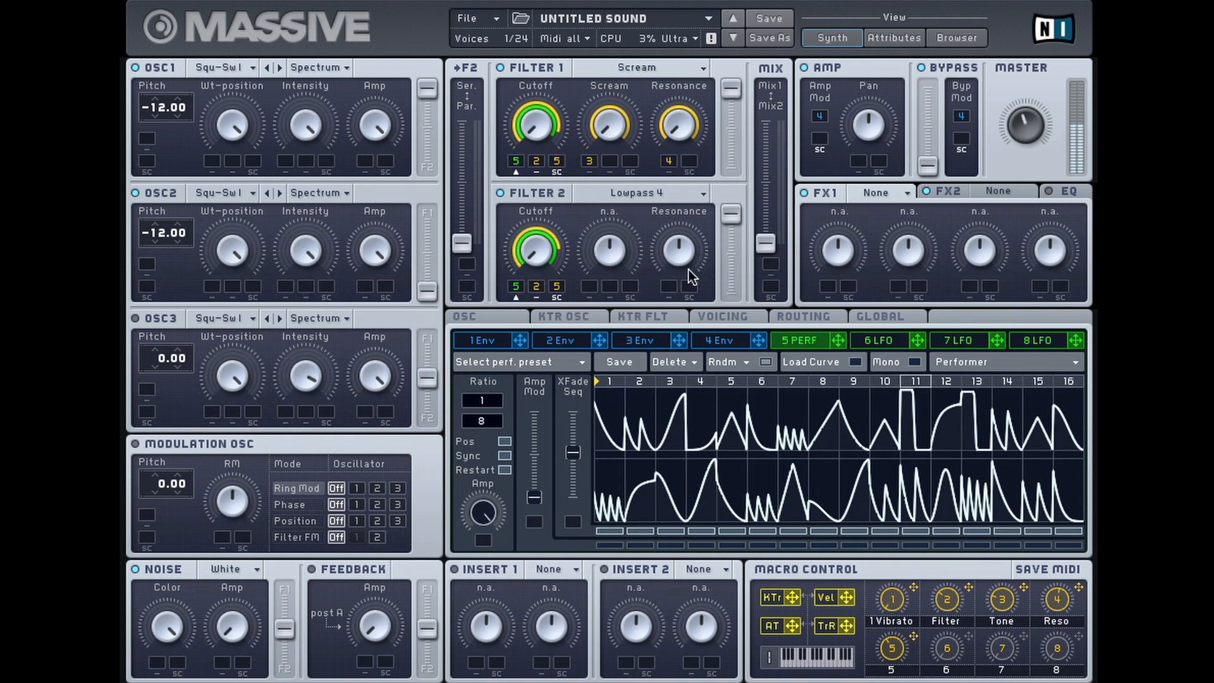
Lower Filter 2's resonance and blend both filters equally in the mix.
left_click_drag(686, 265, 686, 309)
left_click_drag(765, 243, 765, 182)
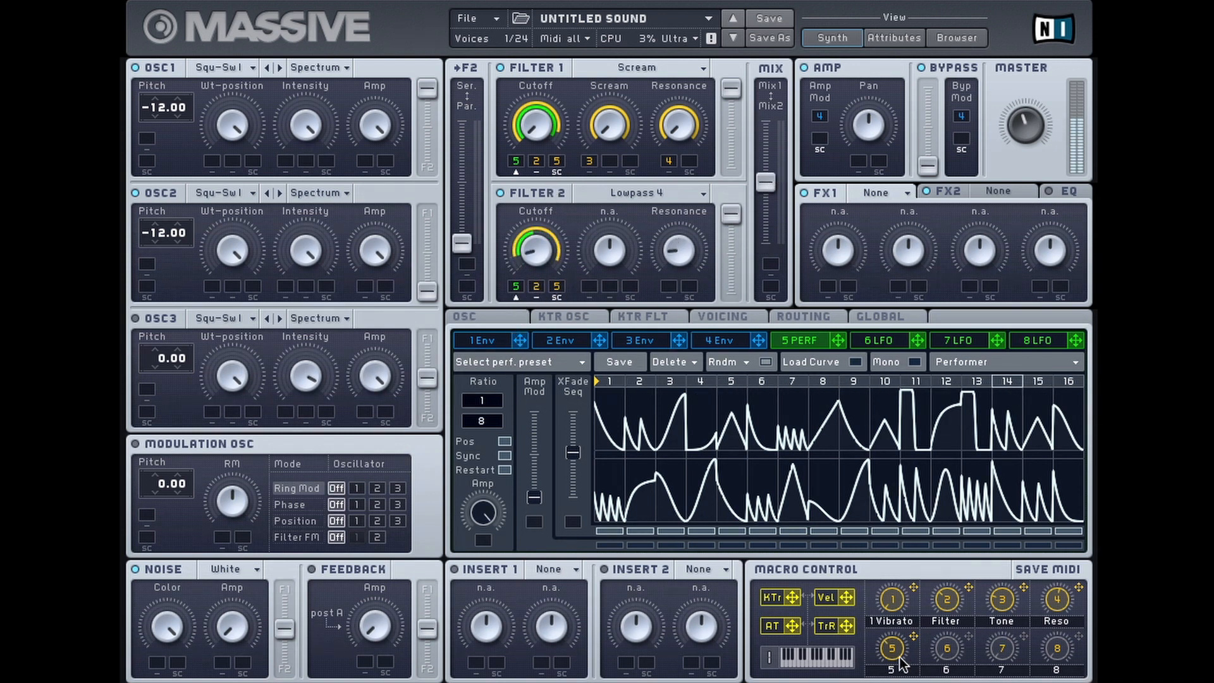
left_click_drag(1001, 598, 976, 622)
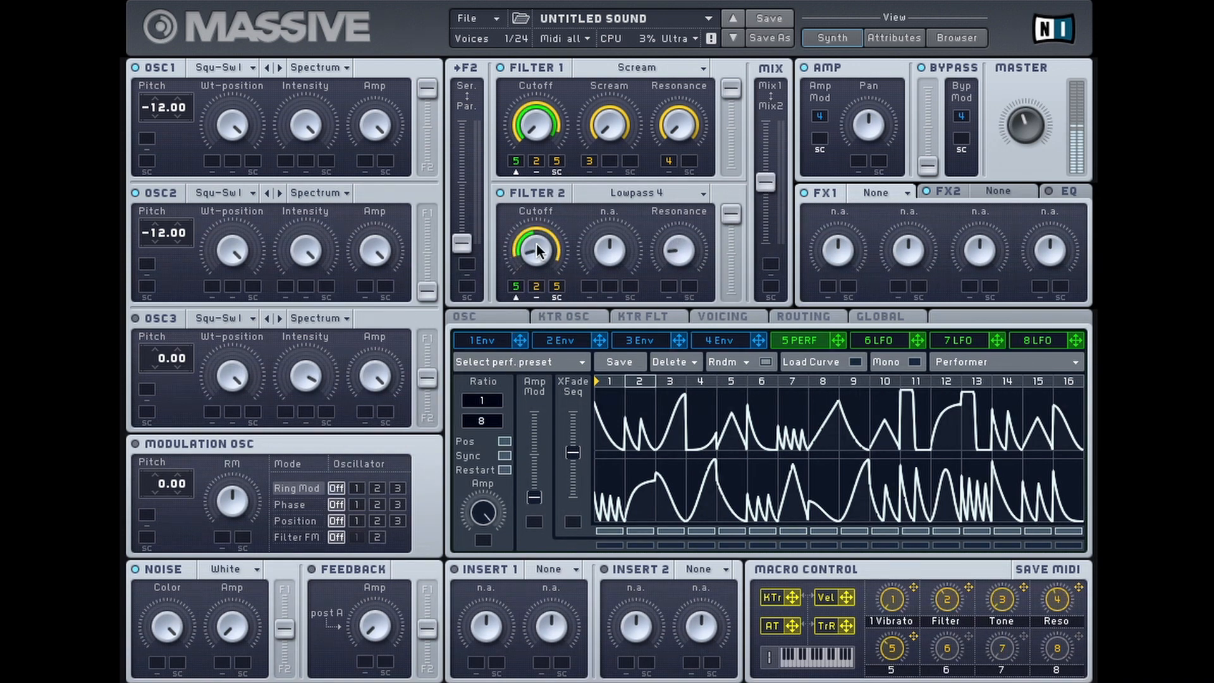
Remove Macro 2's modulation range and the sidechain from Filter 2's cutoff, and tune the cutoff and Performer 5 amount with the mix fully on Mix2.
left_click_drag(536, 286, 536, 324)
left_click_drag(765, 182, 765, 243)
left_click_drag(541, 249, 550, 228)
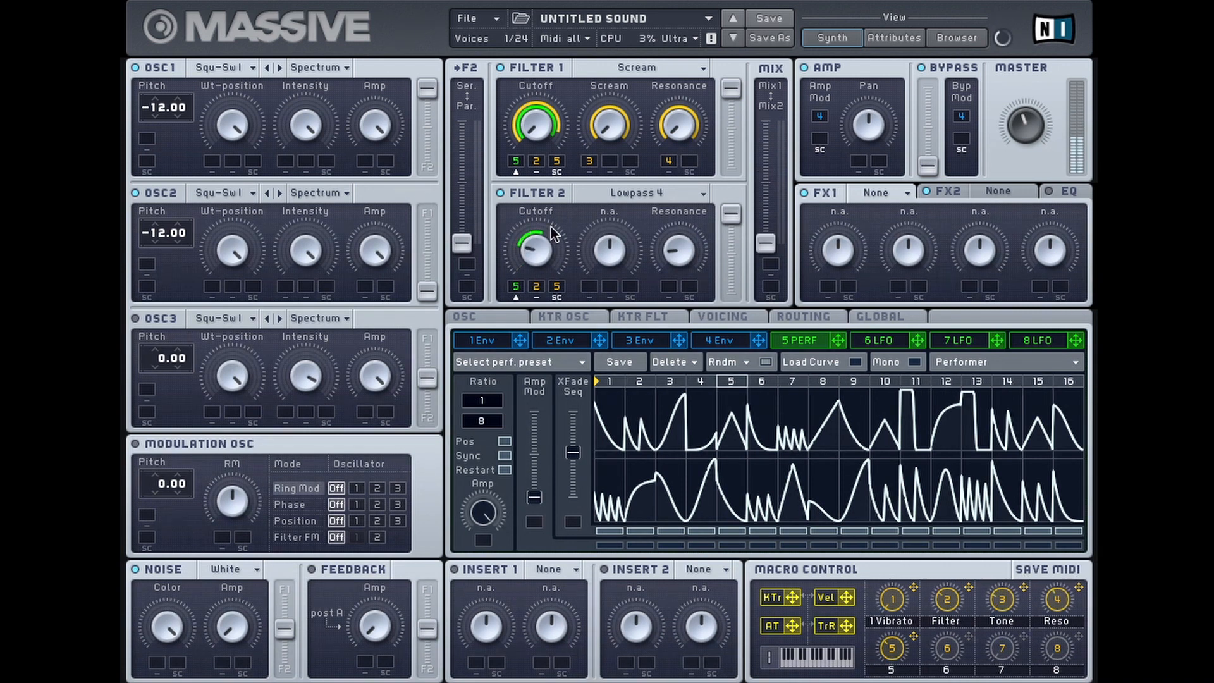
left_click(556, 295)
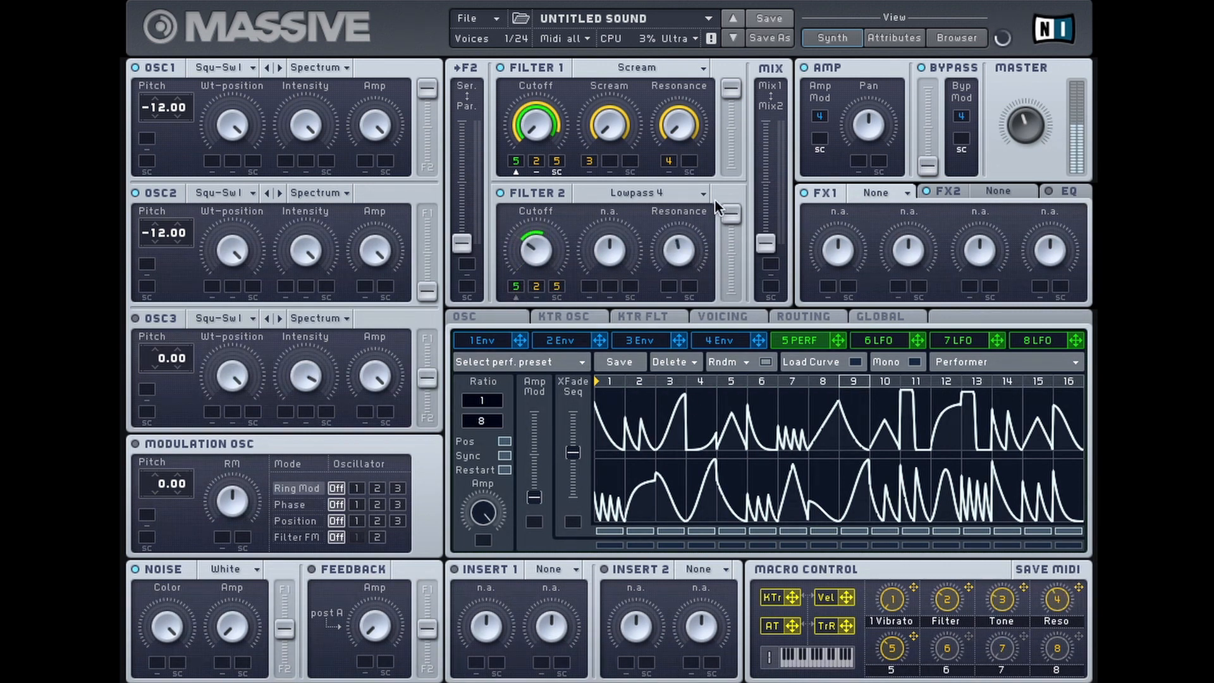
left_click_drag(514, 283, 516, 290)
Try an even filter mix, return it fully to Mix2 and center Oscillator 1's routing between both filters.
left_click_drag(765, 243, 769, 179)
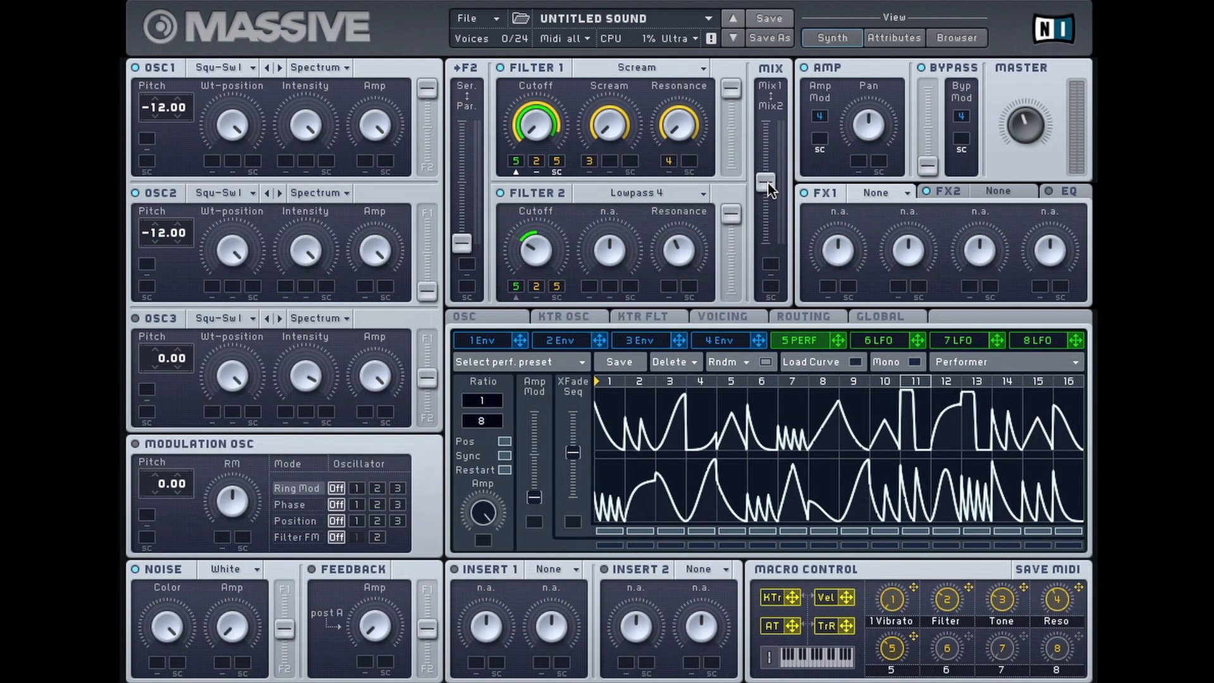
left_click_drag(769, 189, 788, 419)
left_click_drag(428, 88, 428, 127)
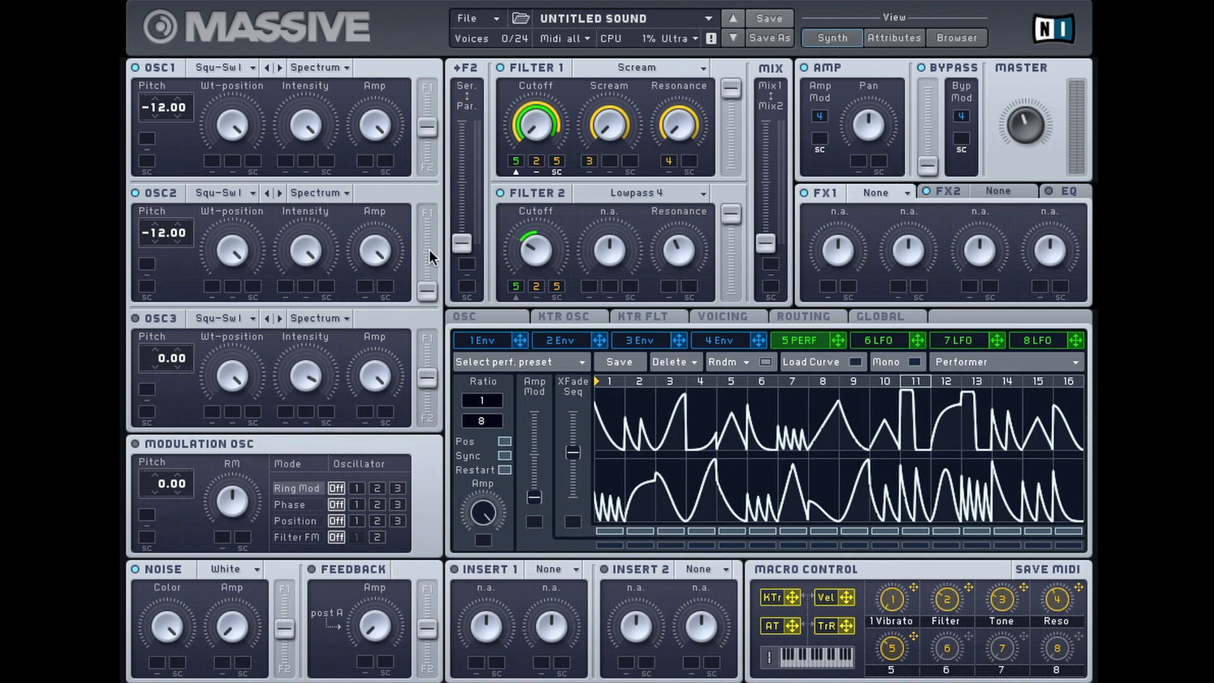
Try routing Oscillator 2 fully to Filter 2 and Oscillator 1 fully to Filter 1, and return both to an even split.
mouse_move(427, 291)
left_mouse_down()
mouse_move(427, 252)
mouse_move(425, 313)
left_mouse_up()
left_click_drag(428, 127, 427, 87)
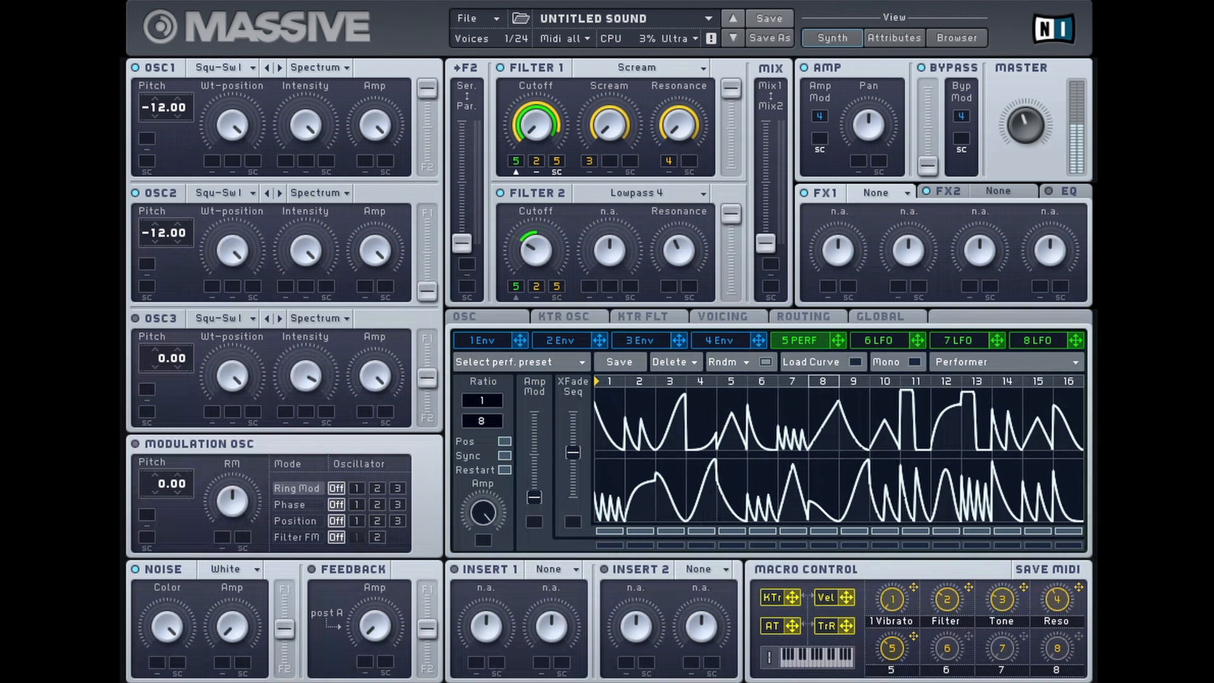
left_click(431, 252)
left_click(430, 122)
left_click_drag(759, 204, 765, 242)
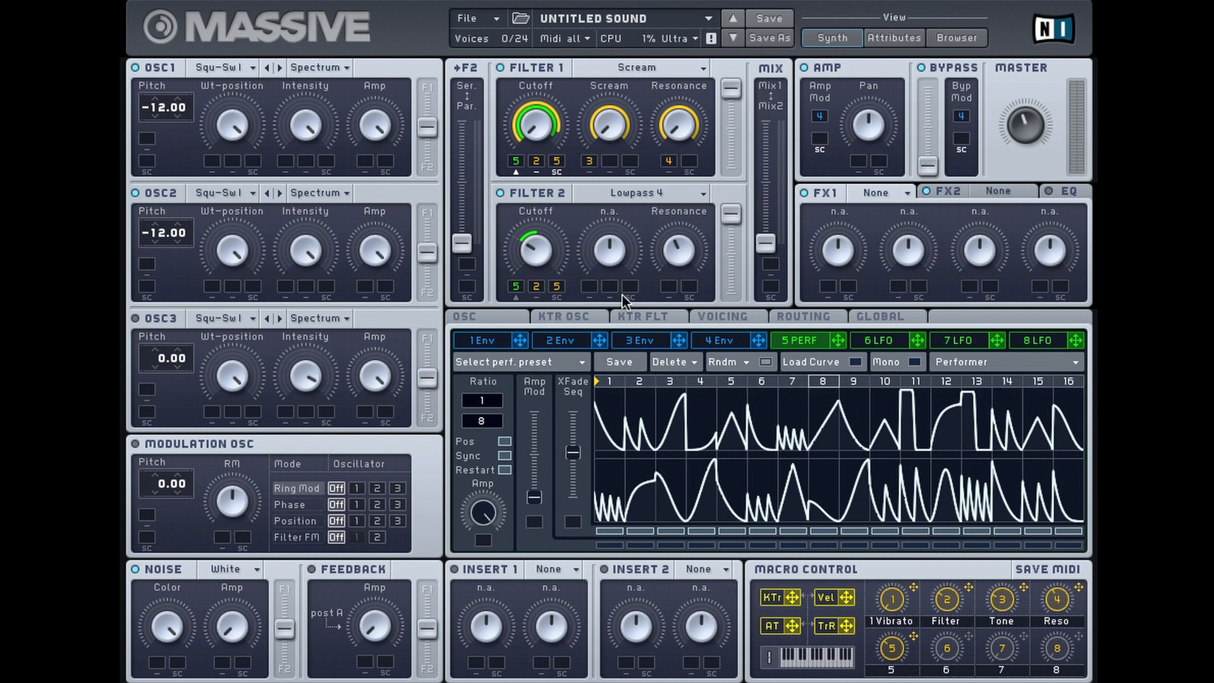
Enable Restart via Gate for the oscillator phases.
left_click(479, 312)
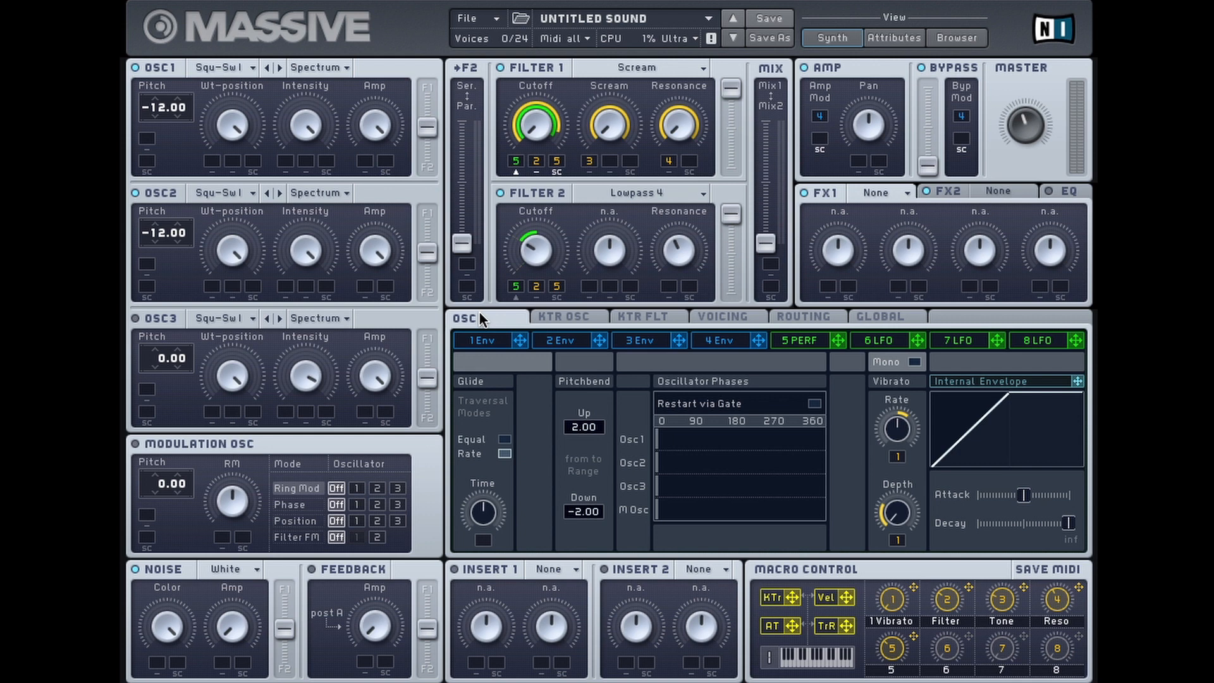
left_click(811, 405)
left_click(811, 404)
Set the filters to serial and route Oscillators 1 and 2 fully into Filter 1.
left_click_drag(462, 243, 427, 89)
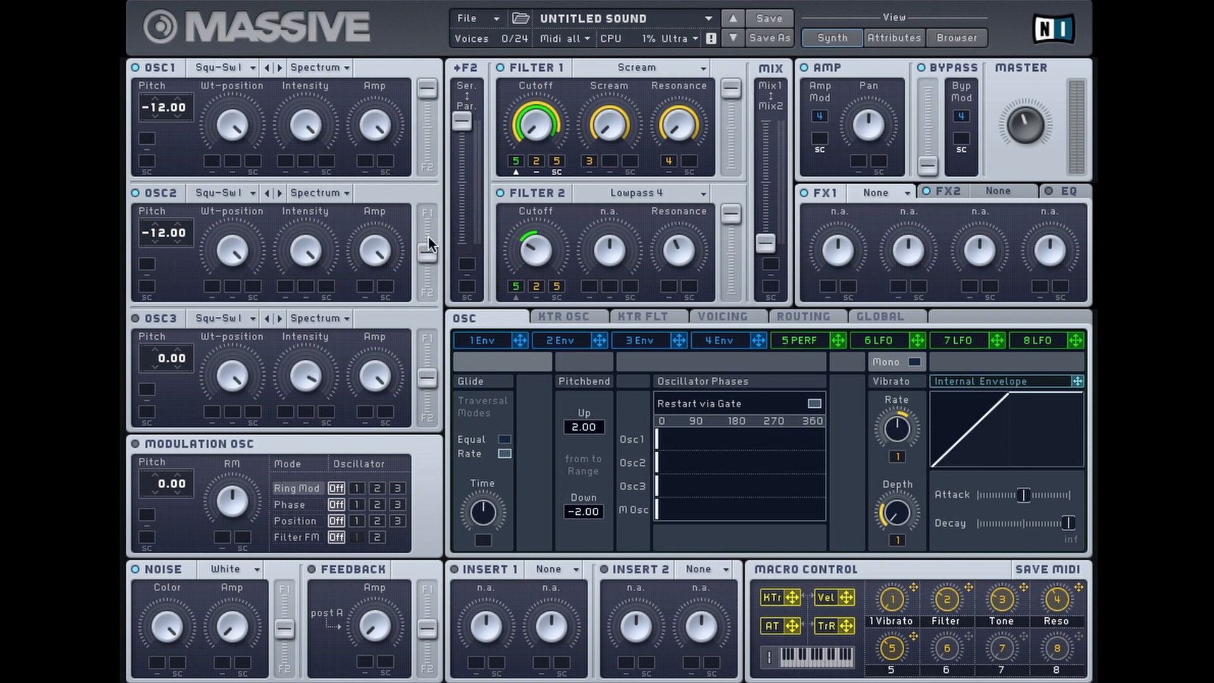
left_click_drag(427, 242, 427, 206)
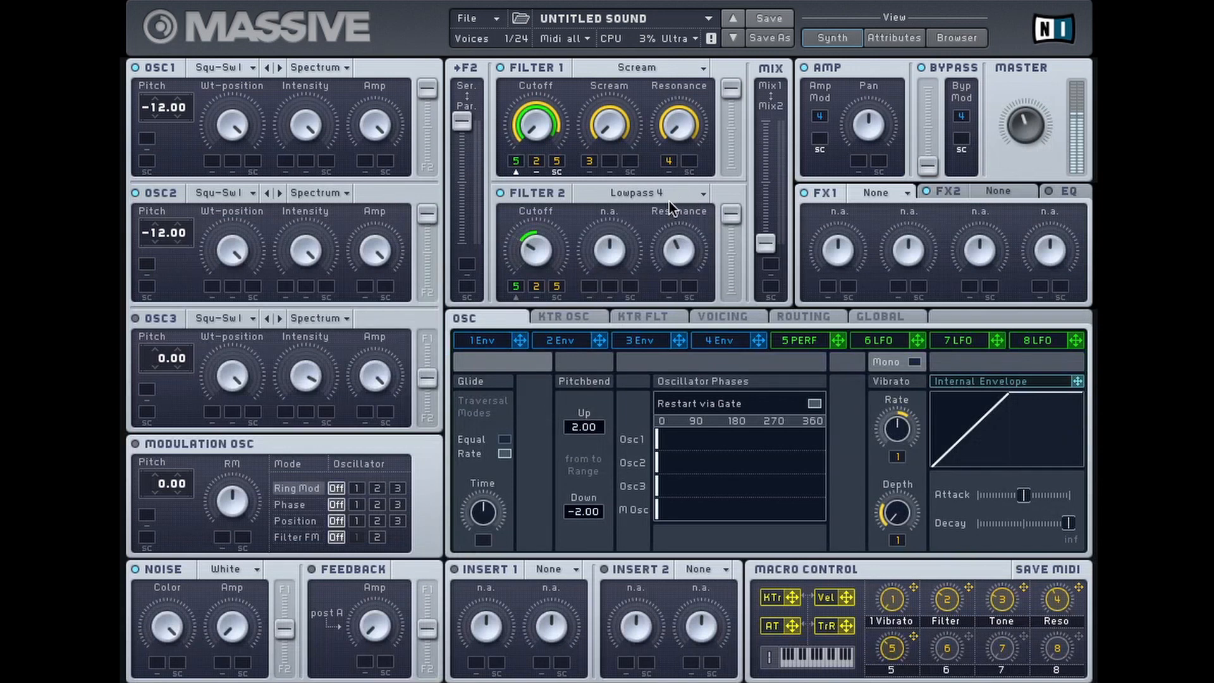
Take the Performer 5 modulation off Filter 2's cutoff, retune the cutoff and bypass Filter 2.
double_click(514, 284)
left_click_drag(549, 251, 551, 245)
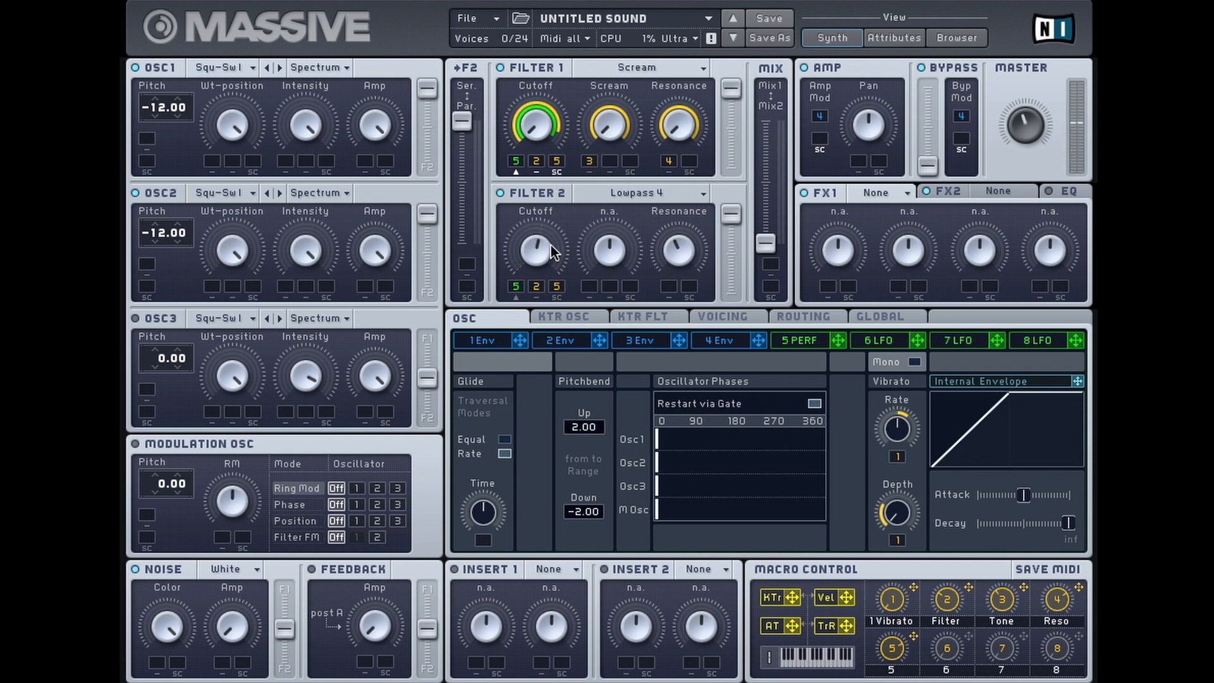
left_click_drag(536, 302, 522, 206)
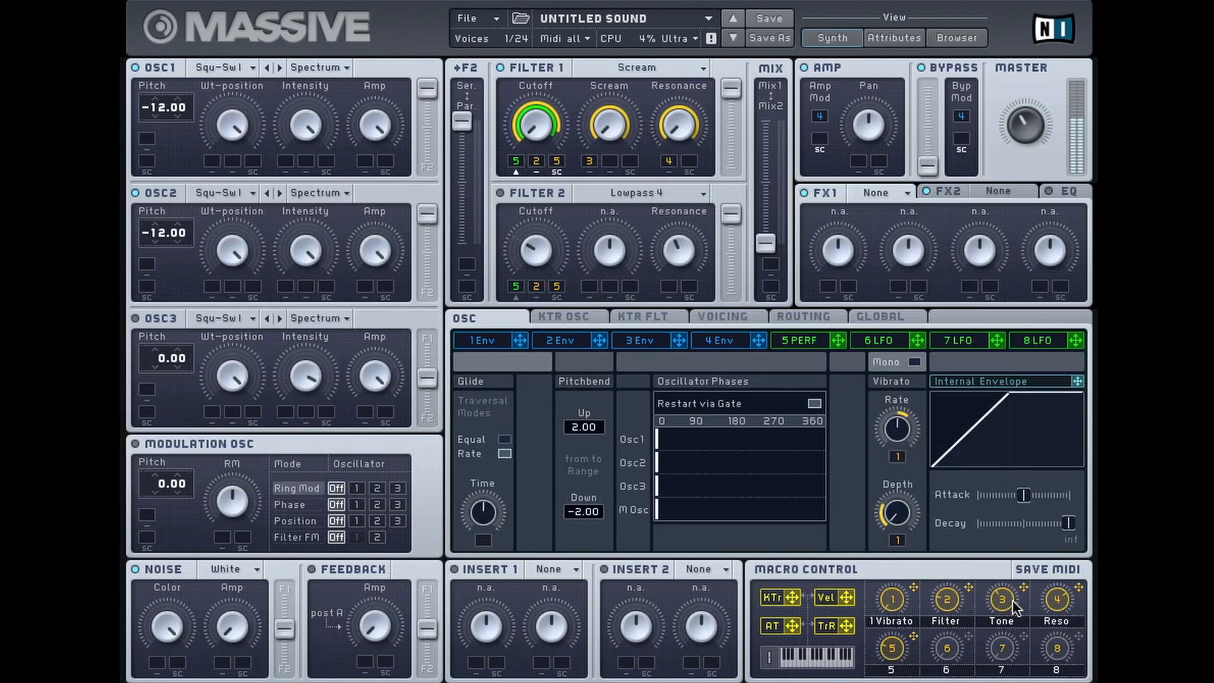
Change Filter 1 to Lowpass 4, and try Filter 2 as a Scream filter with light Performer 5 cutoff modulation before bypassing it.
left_click(625, 68)
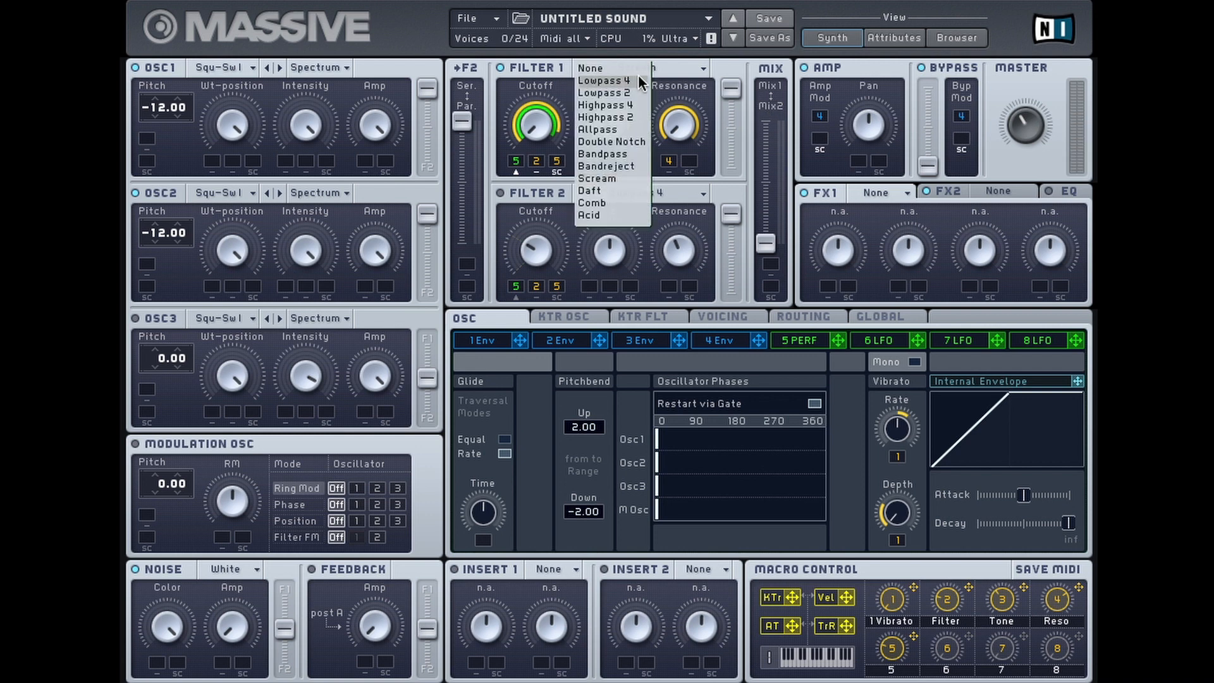
left_click(638, 75)
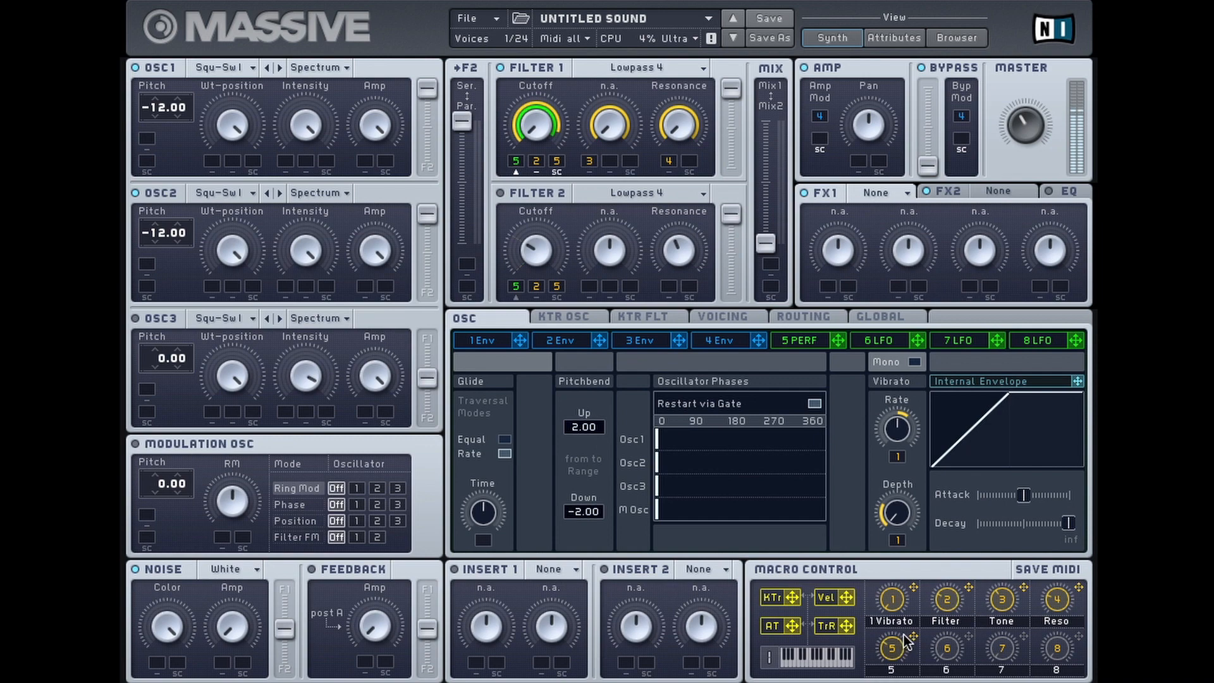
left_click(882, 318)
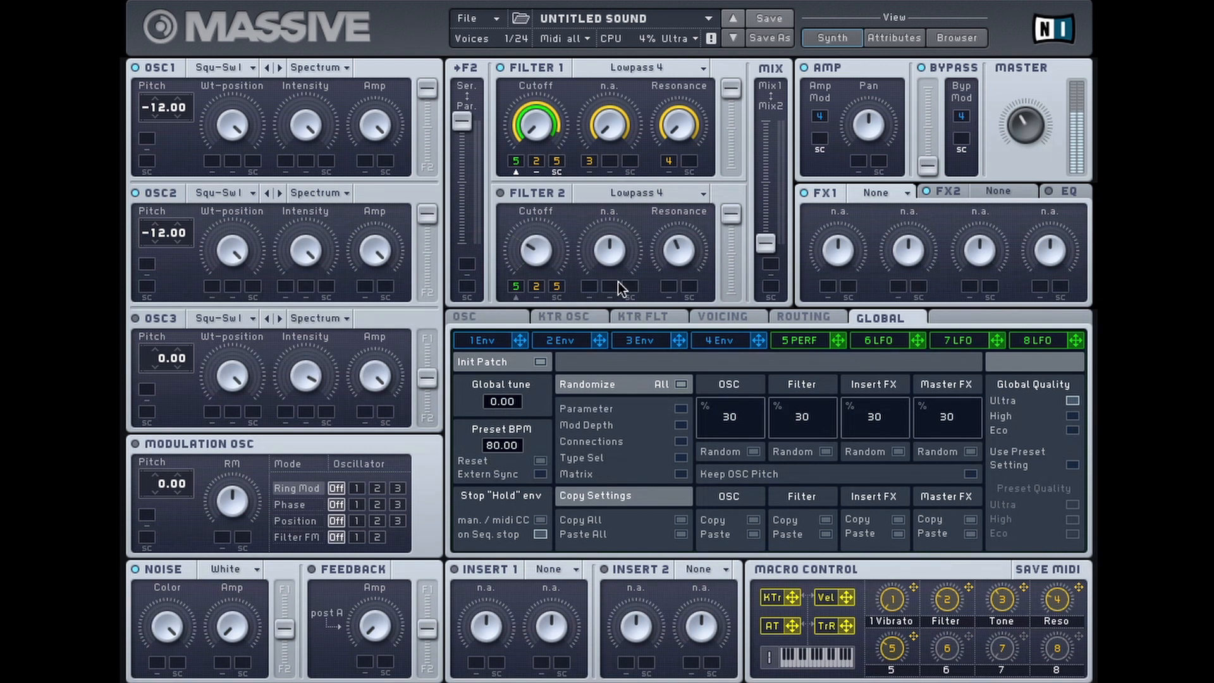
left_click(516, 192)
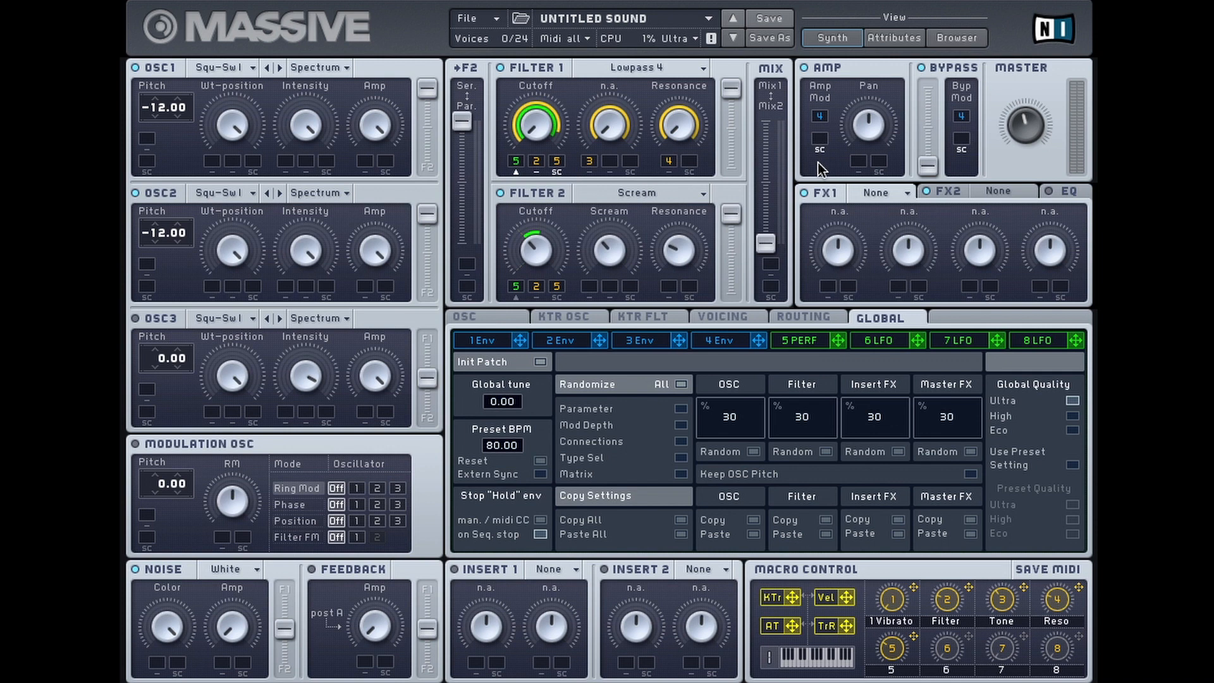
left_click(500, 193)
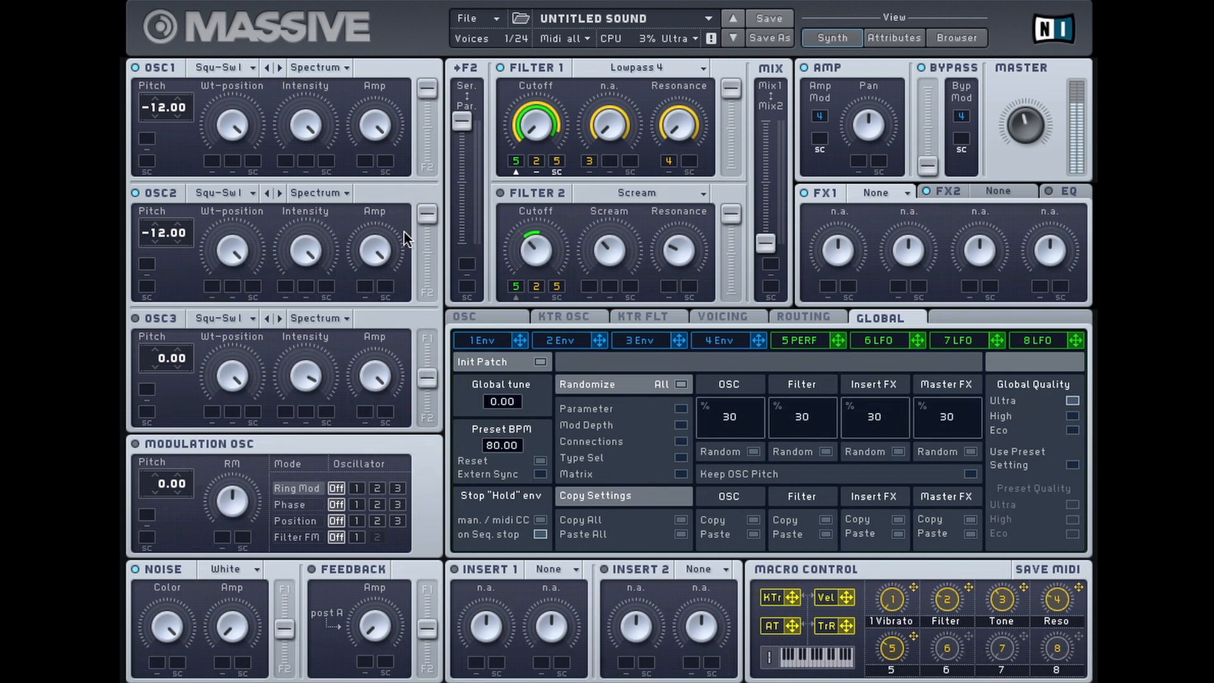
Look over the routing, voicing, filter key-tracking and global settings and Oscillator 1's wavetable choices.
left_click(815, 316)
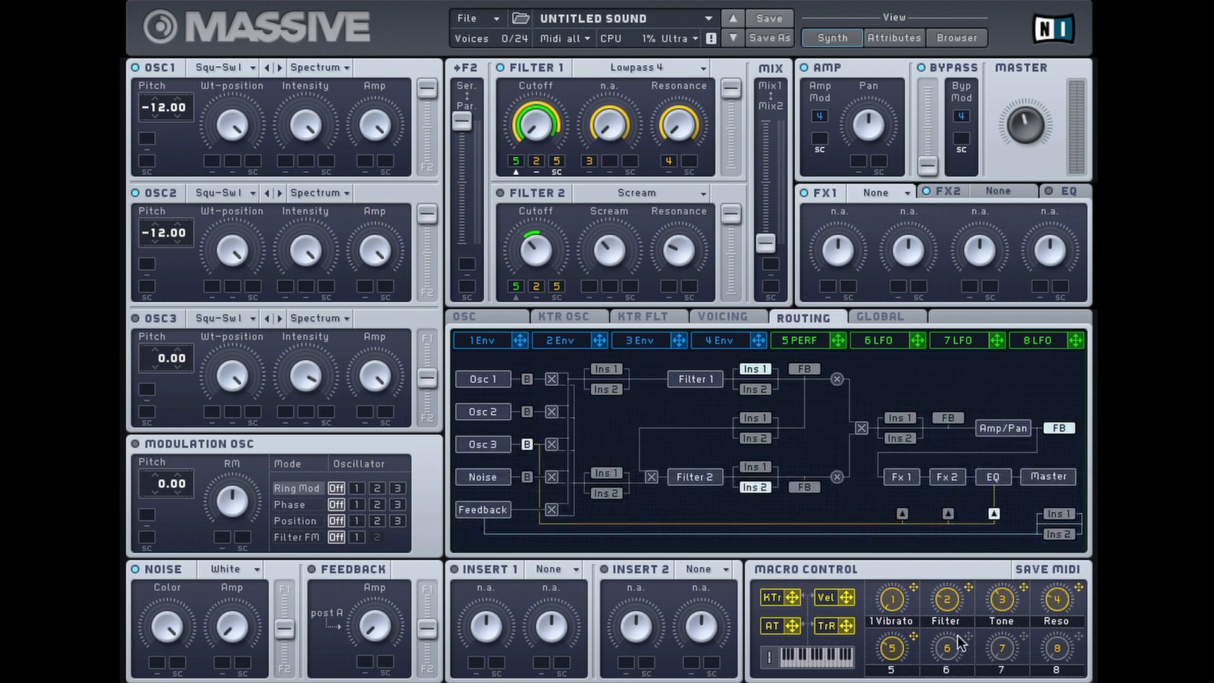
left_click(748, 314)
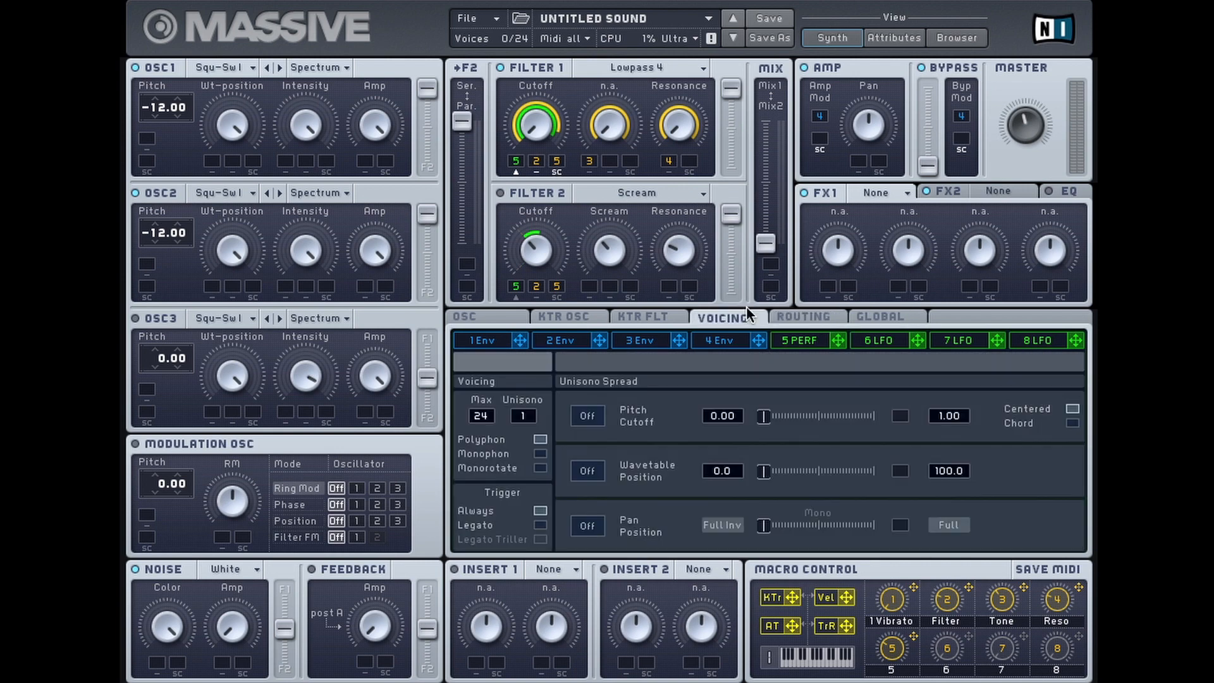
left_click(650, 315)
left_click(876, 317)
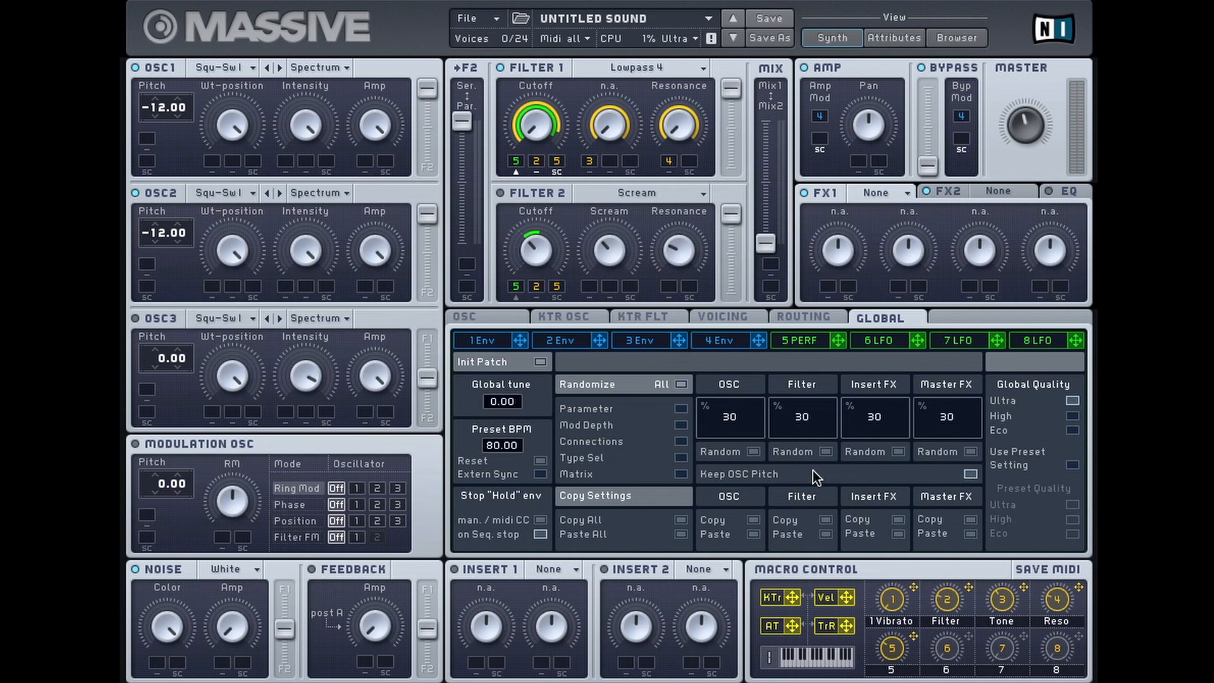
left_click(249, 66)
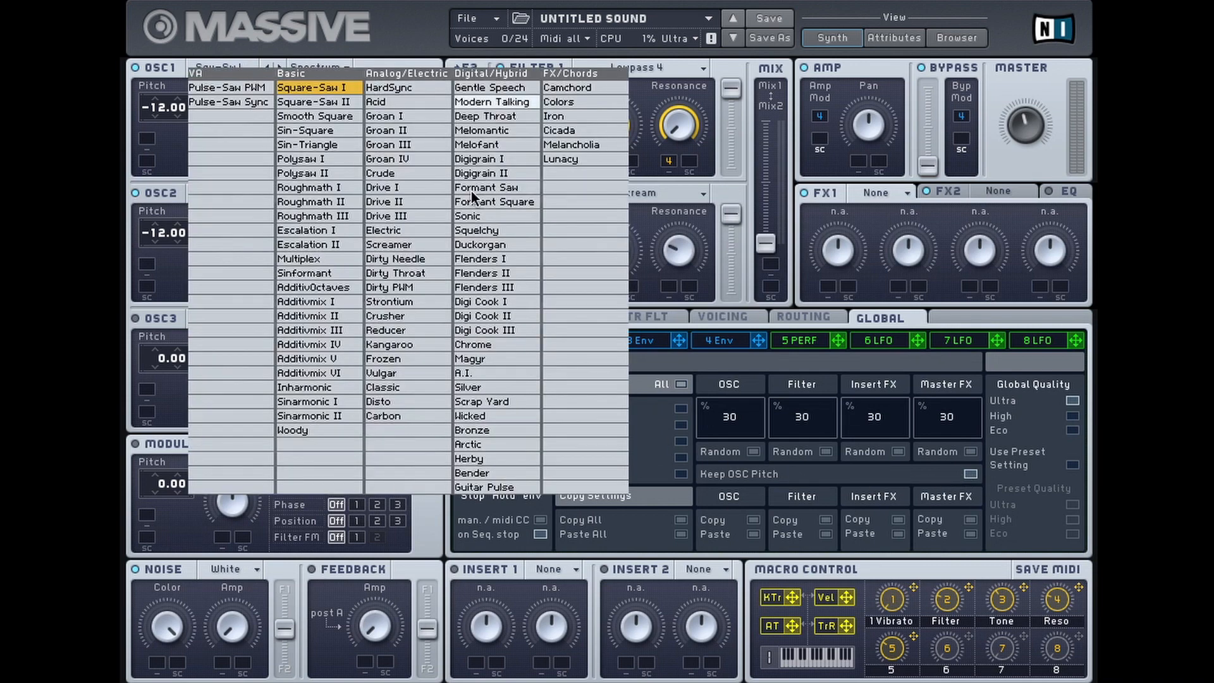
left_click(756, 373)
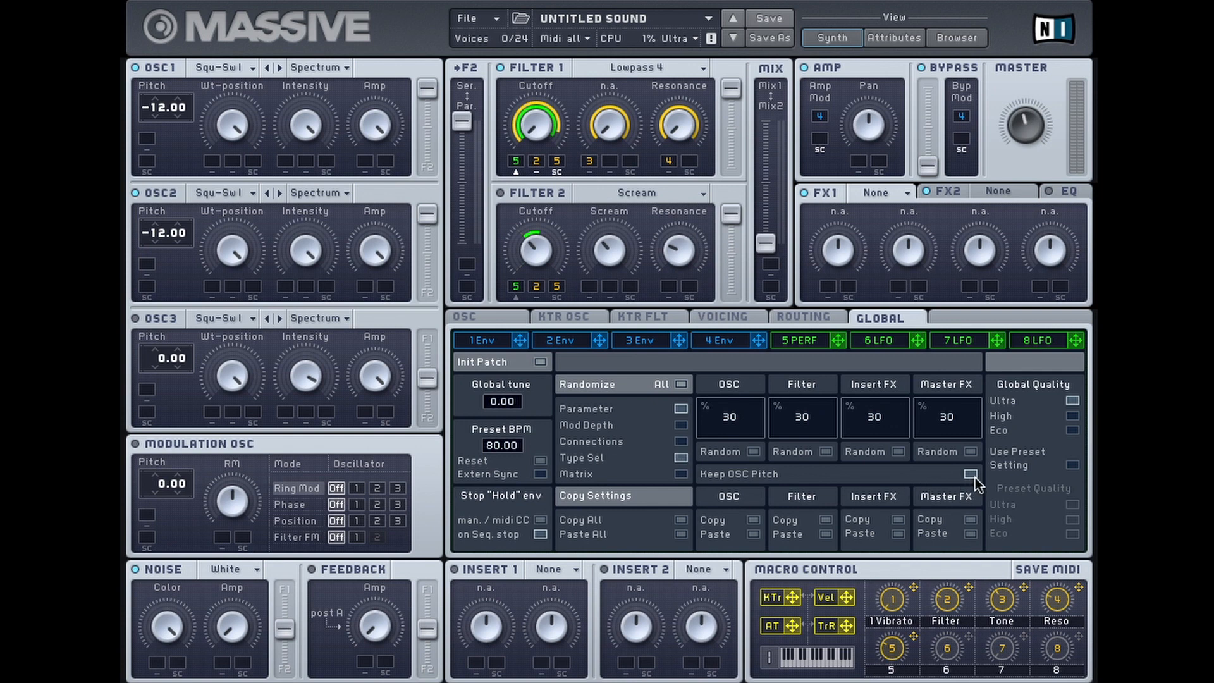
Set the oscillator randomization amount to 100% and randomize the parameters and types of all sections twice.
left_click_drag(734, 423, 735, 388)
left_click(682, 385)
left_click(684, 384)
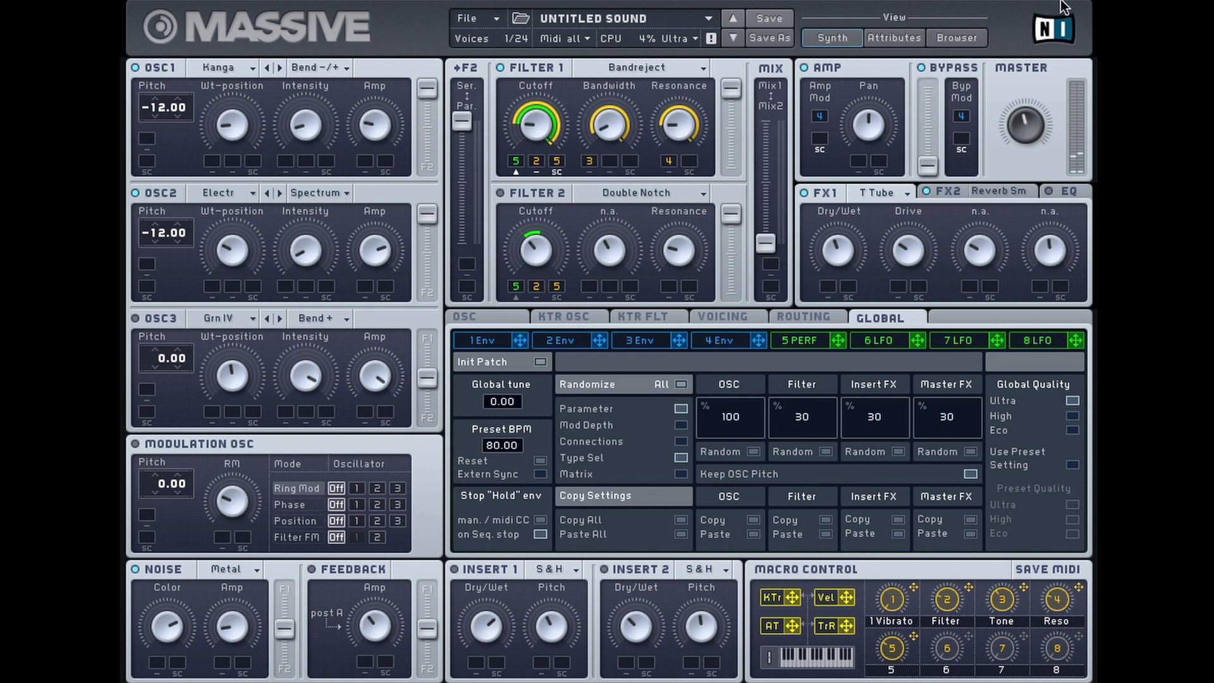
Raise the master volume slightly and switch off Oscillator 1.
left_click_drag(1043, 129, 1047, 119)
left_click(135, 67)
left_click(163, 571)
Try modulating the Noise amp with Performer 5, adjust the amount and remove the assignment.
left_click_drag(838, 344, 227, 648)
left_click_drag(225, 664, 224, 680)
right_click(222, 662)
left_click(252, 615)
Assign modulator 6 to the Noise amp, change it from an LFO to a Performer and raise its sequence crossfade.
left_click(882, 341)
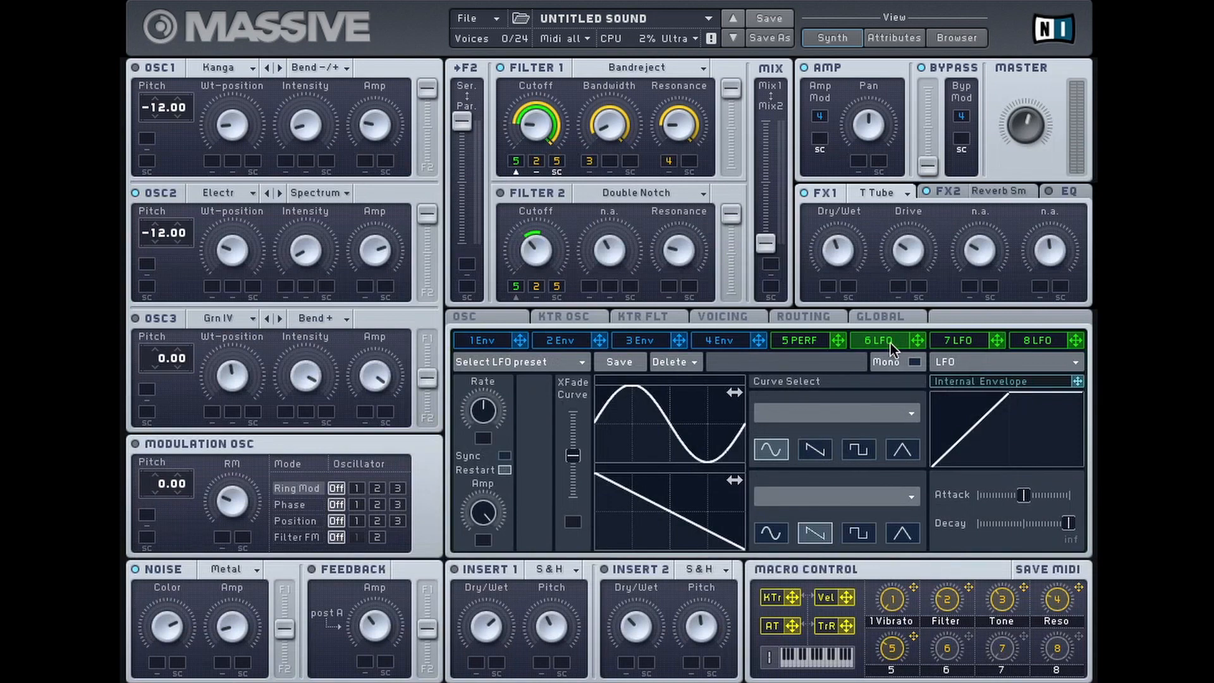
left_click(806, 340)
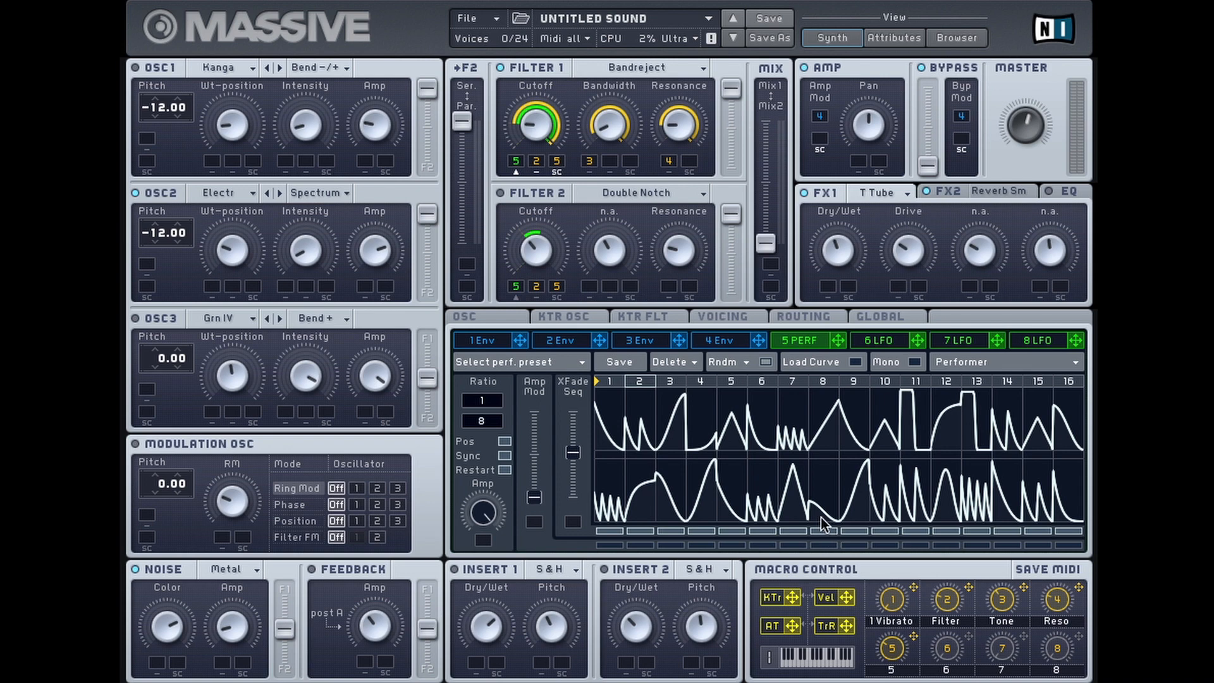
left_click(901, 336)
left_click_drag(918, 341, 226, 650)
left_click(946, 359)
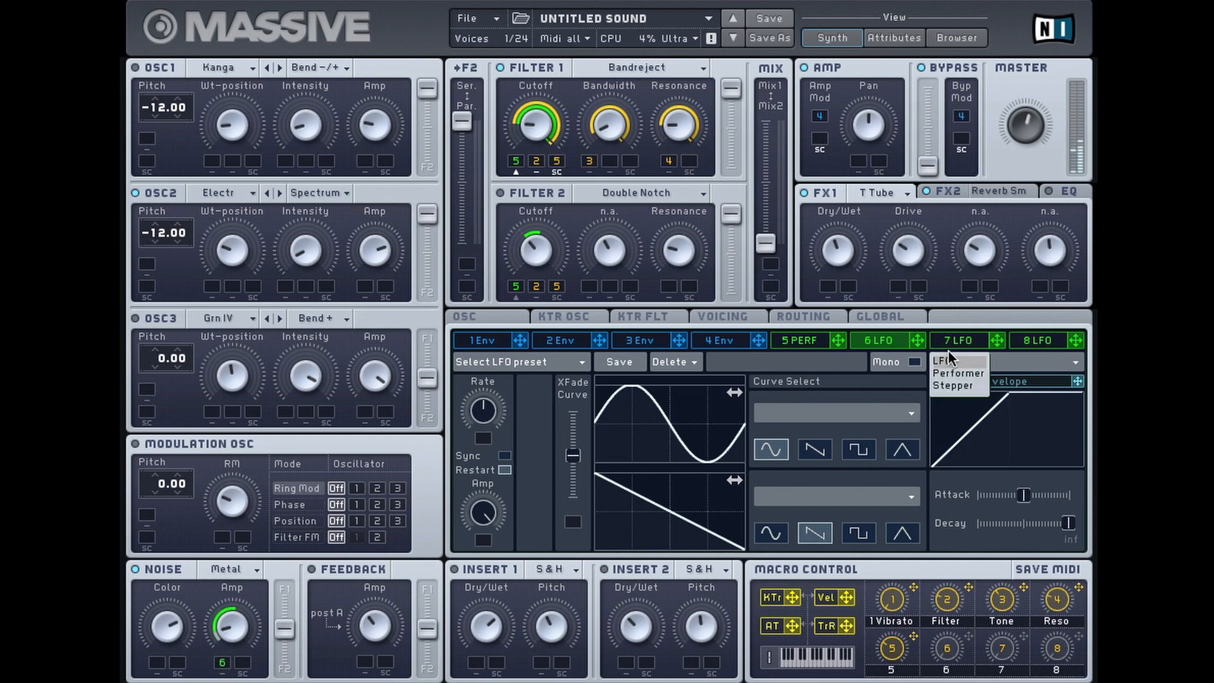
left_click(955, 372)
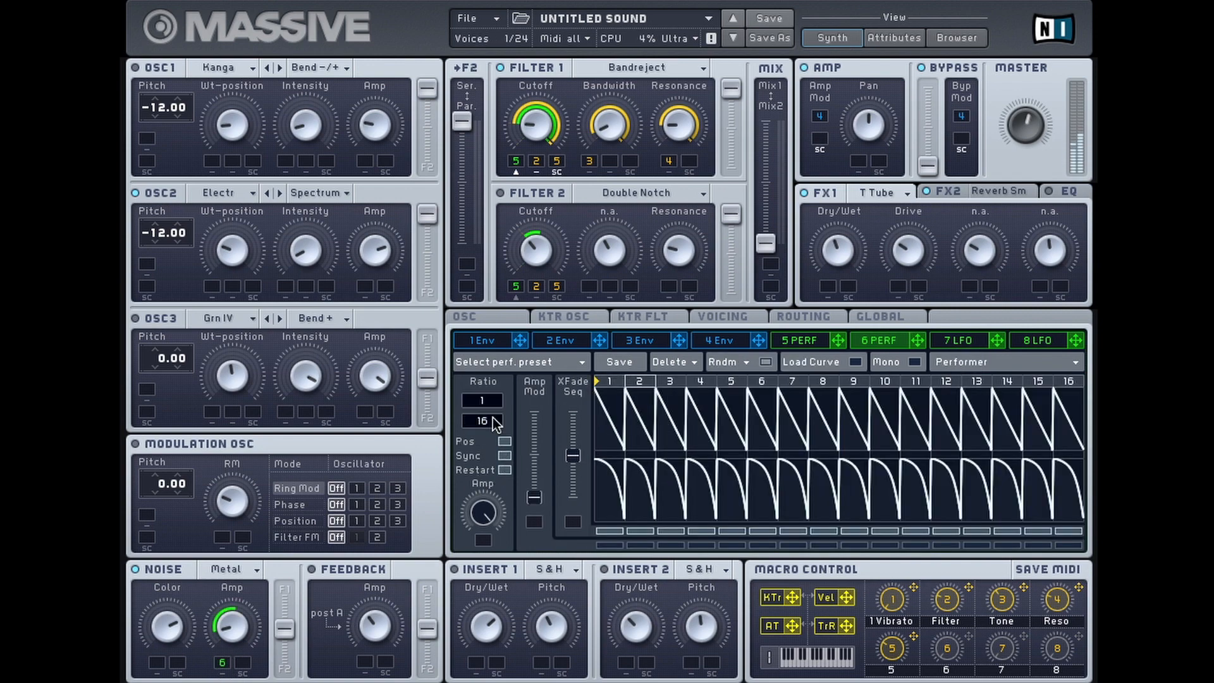
left_click_drag(573, 457, 573, 412)
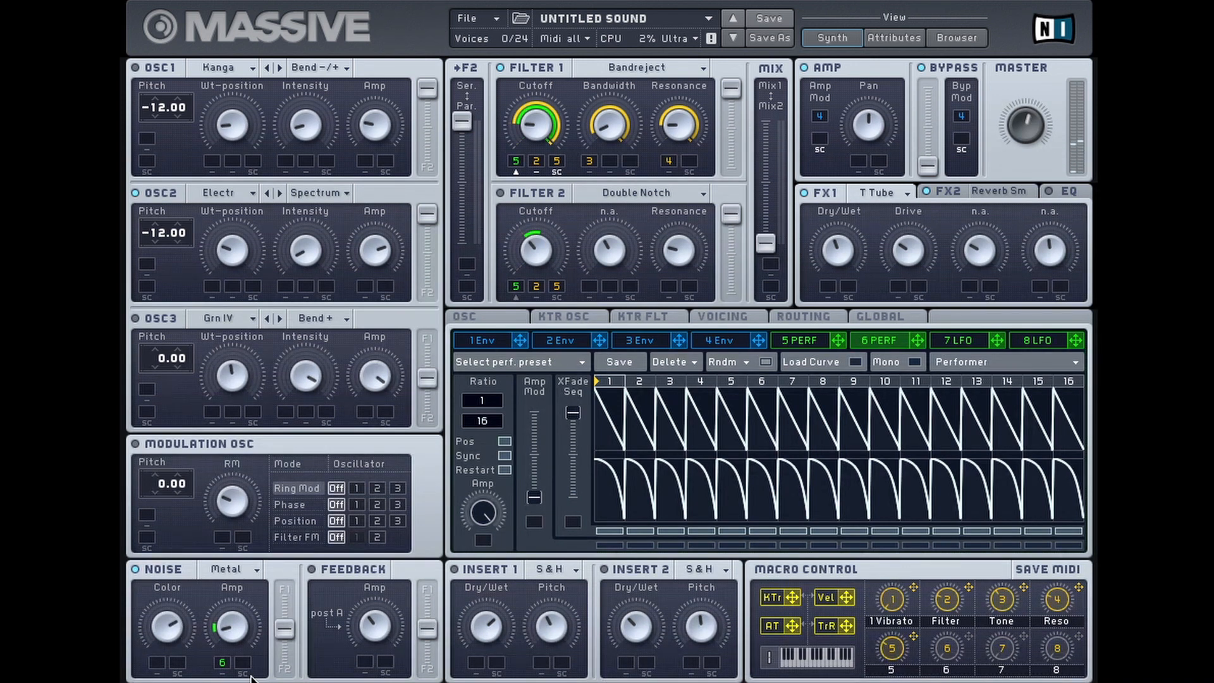
Remove the Performer 6 modulation from the Noise amp and turn the Noise color down.
right_click(222, 662)
left_click(256, 624)
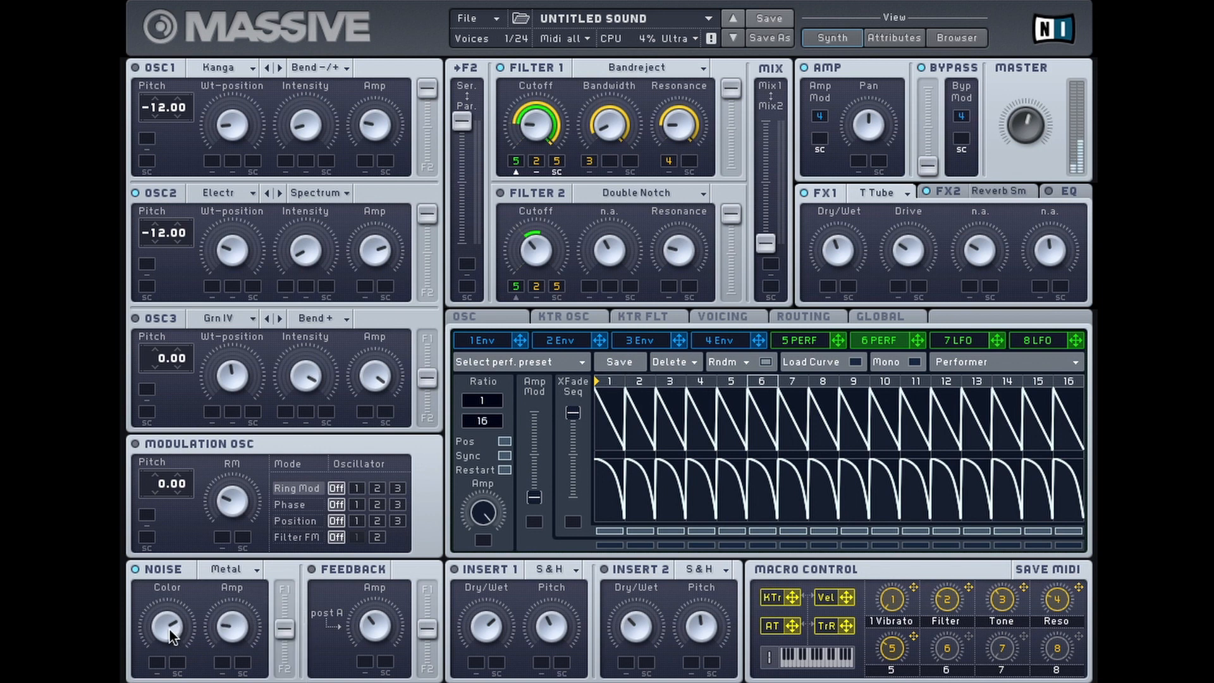
left_click_drag(178, 648, 175, 672)
left_click_drag(169, 630, 170, 658)
Try key tracking on the Noise color, remove it, readjust the color and turn the Noise amp fully down.
left_click_drag(793, 597, 157, 661)
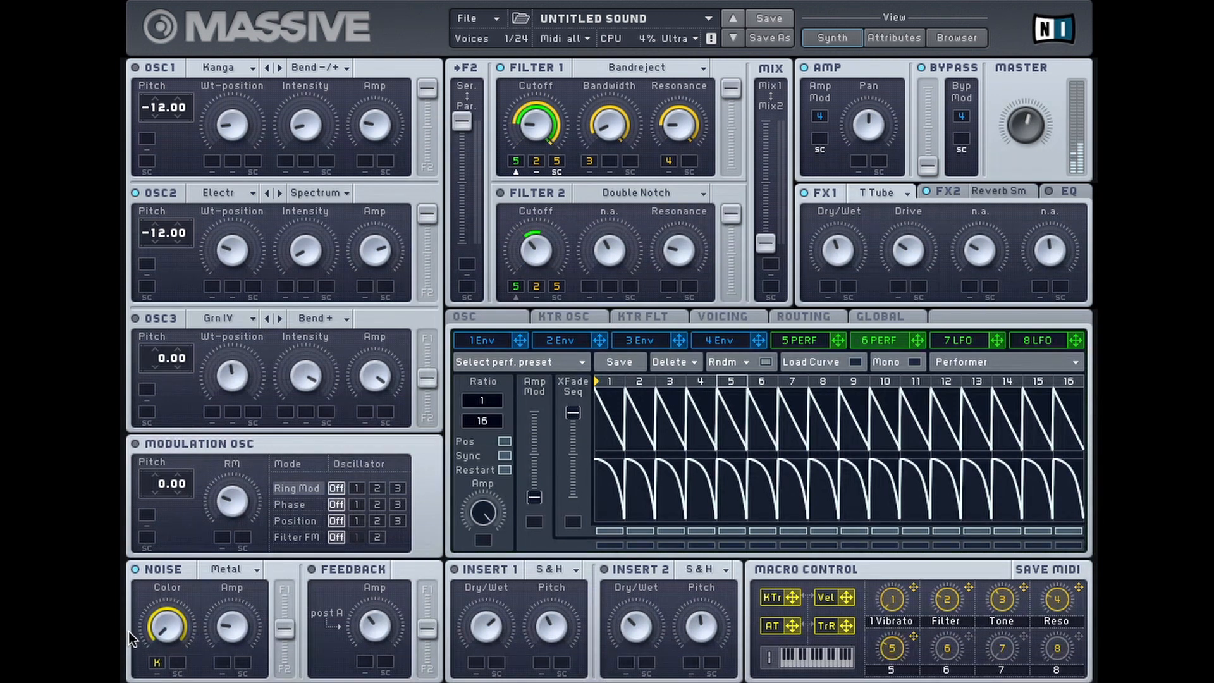
right_click(157, 662)
left_click(190, 627)
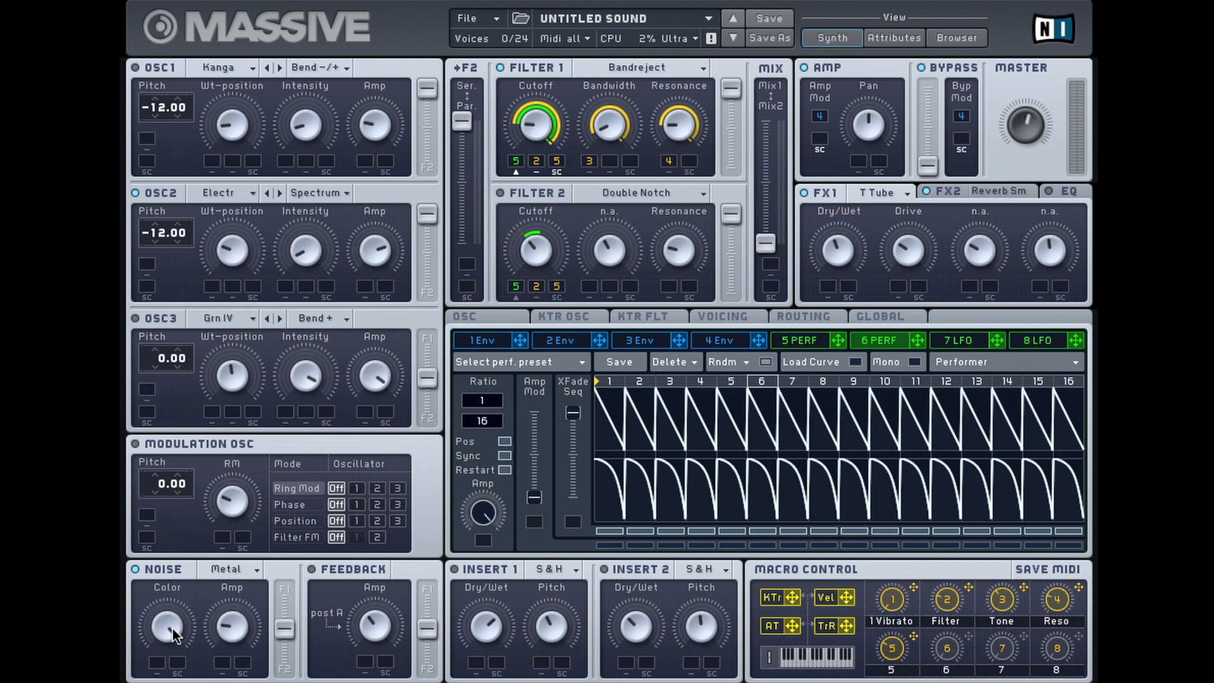
left_click_drag(172, 627, 165, 682)
left_click_drag(247, 622, 244, 682)
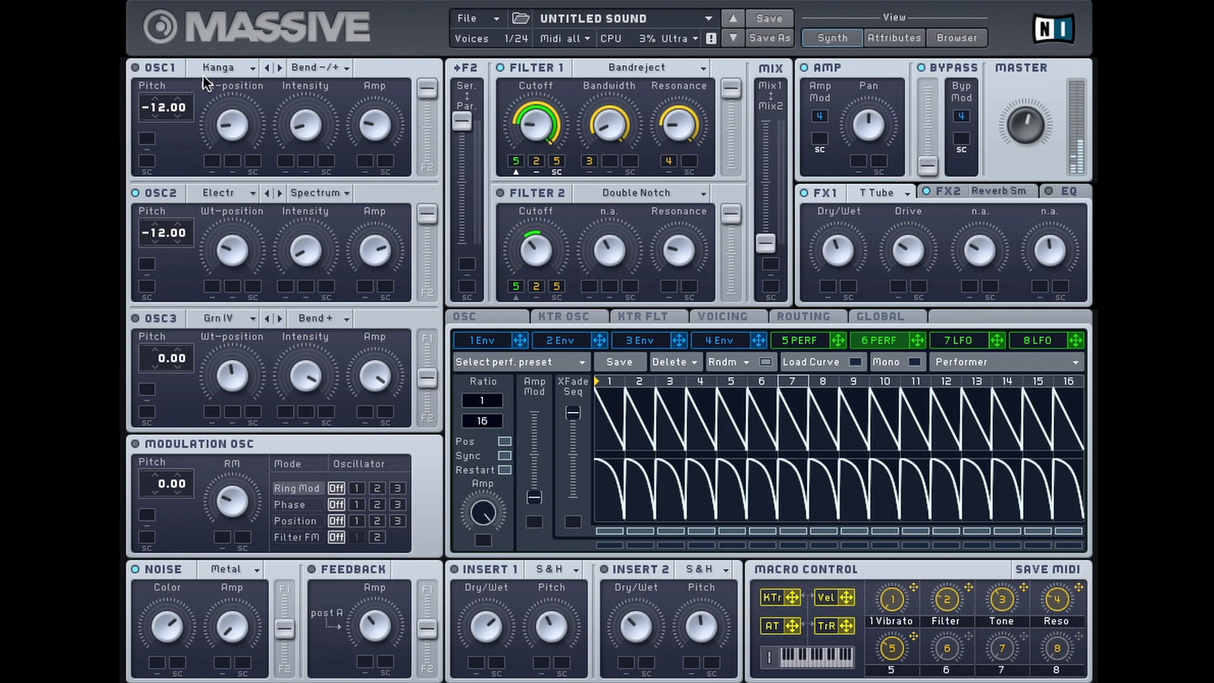
Randomize the oscillator section twice at 100%.
left_click(901, 318)
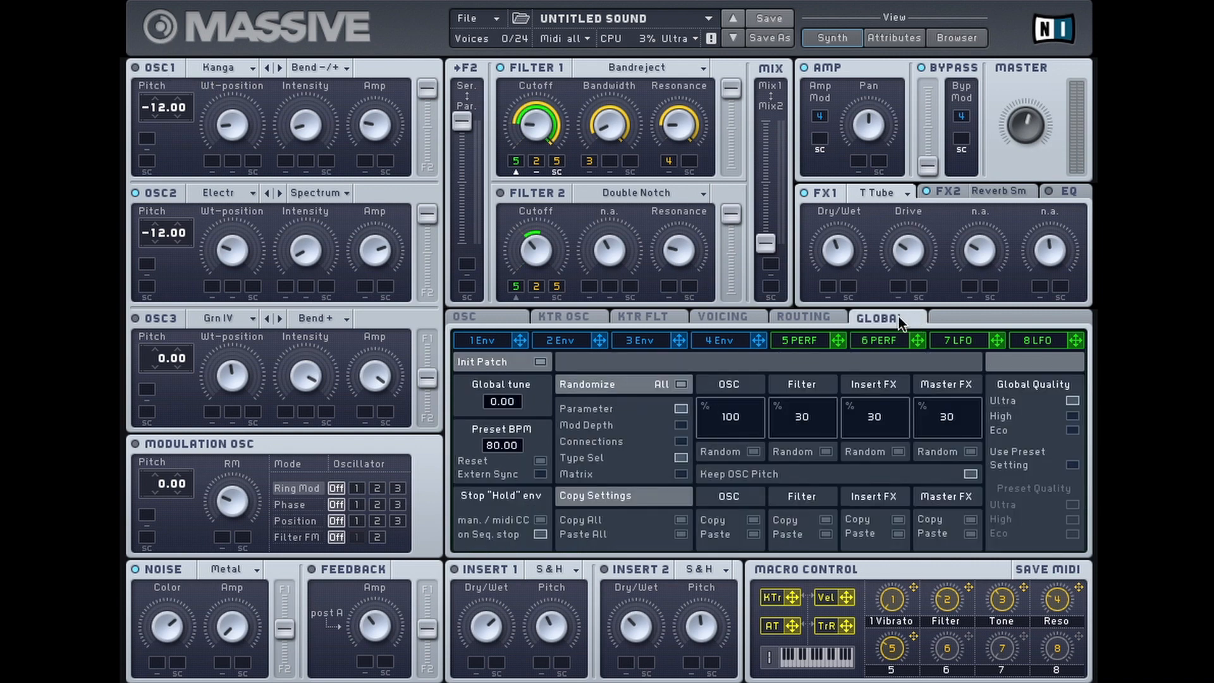
left_click(752, 451)
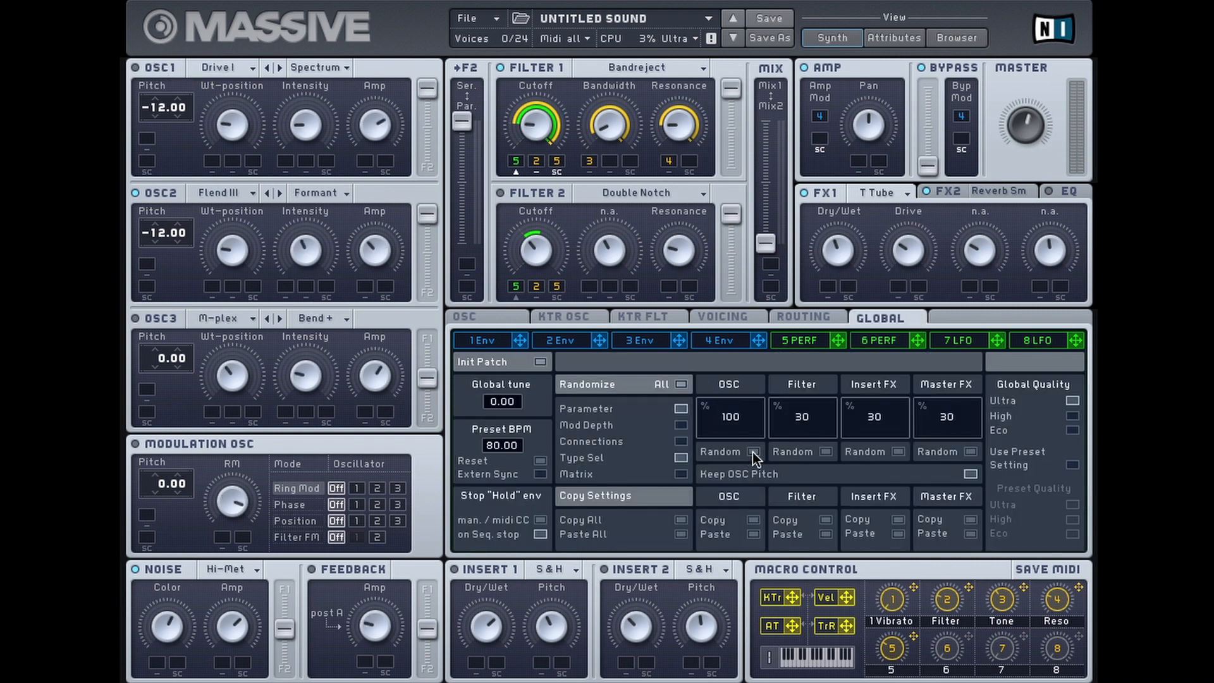
left_click(753, 452)
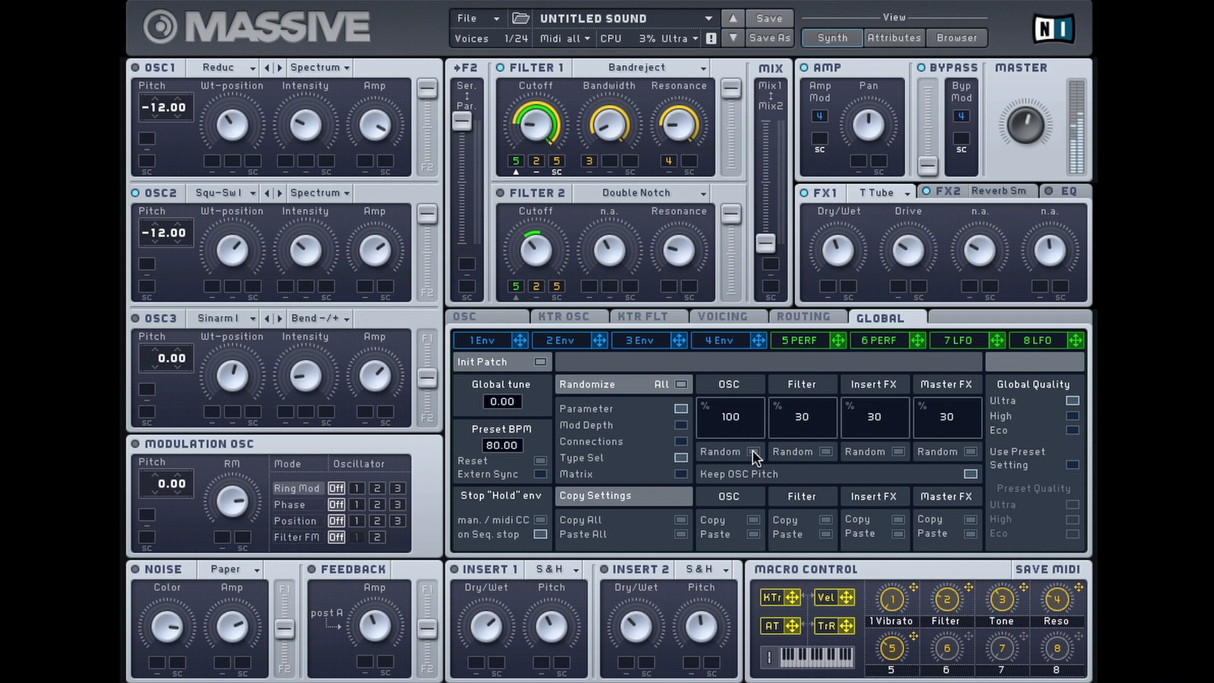
Switch Oscillator 1 back on and try a lower cutoff on Filter 1.
left_click(173, 64)
left_click_drag(547, 129, 545, 186)
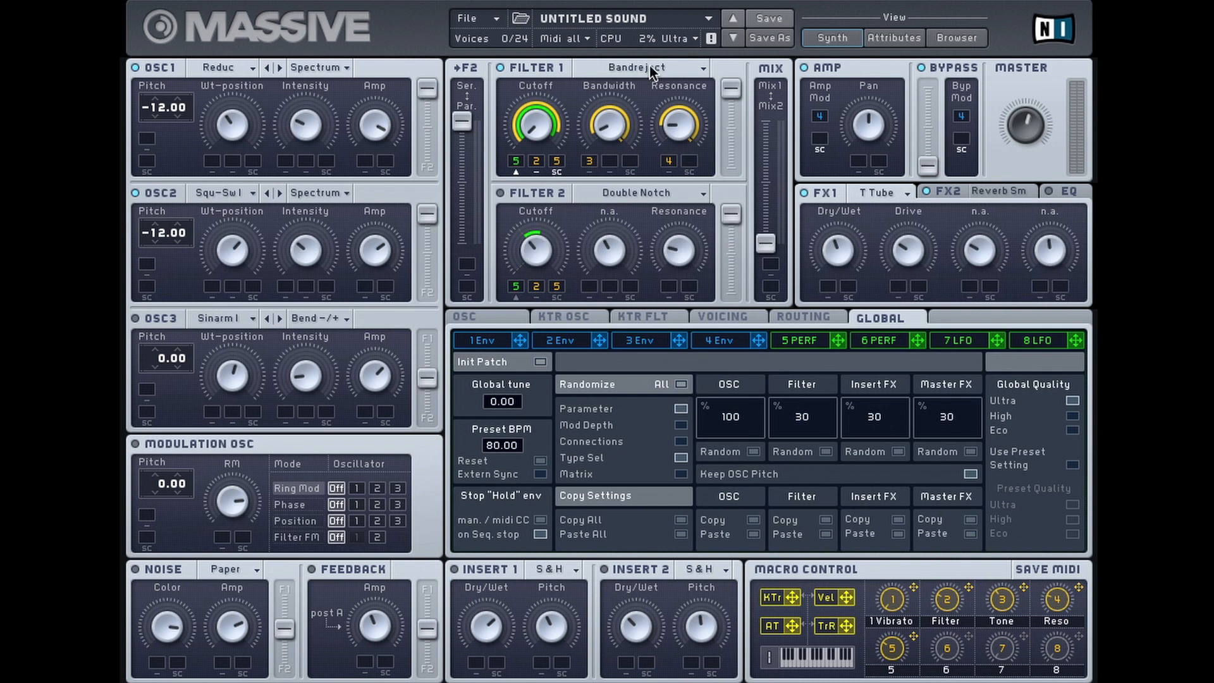
left_click(612, 67)
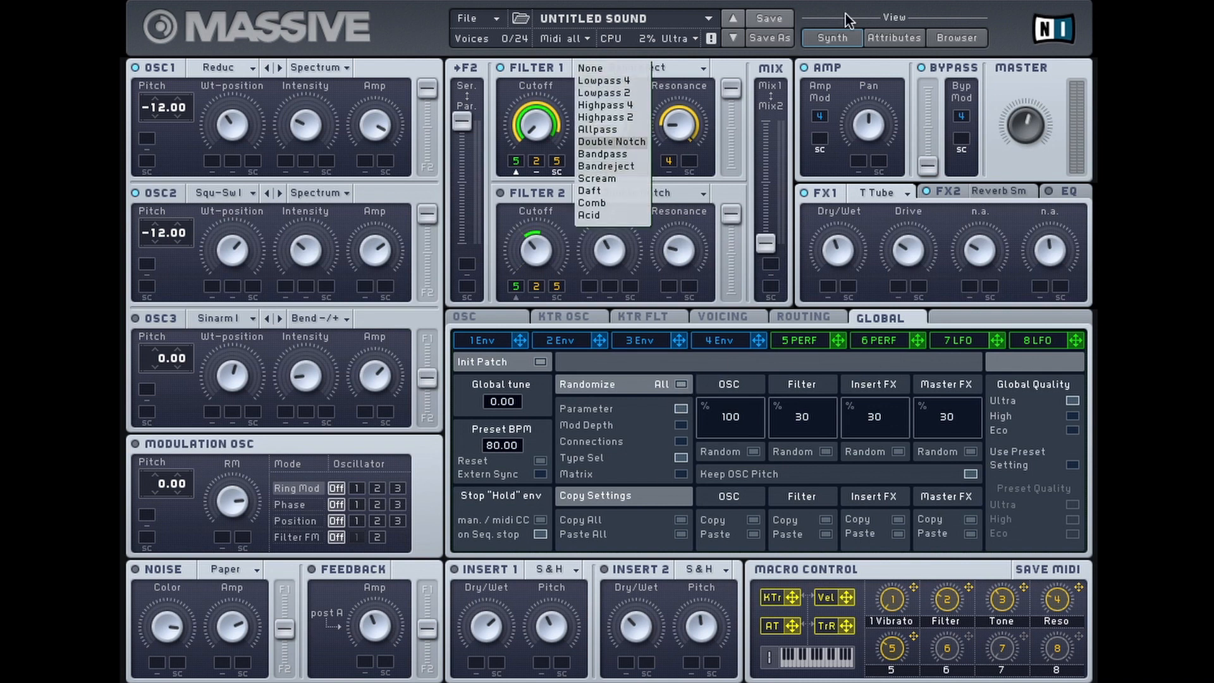
left_click(475, 74)
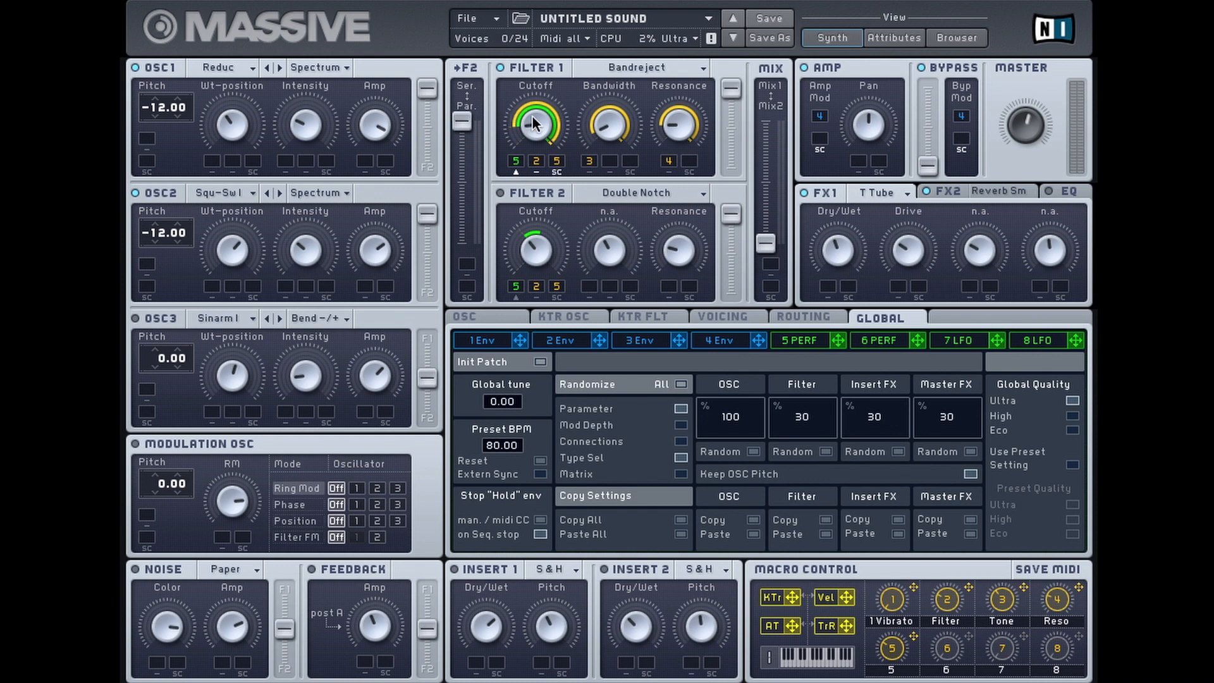
Save the sound as a new preset with a name beginning "Template from tuto".
left_click(482, 22)
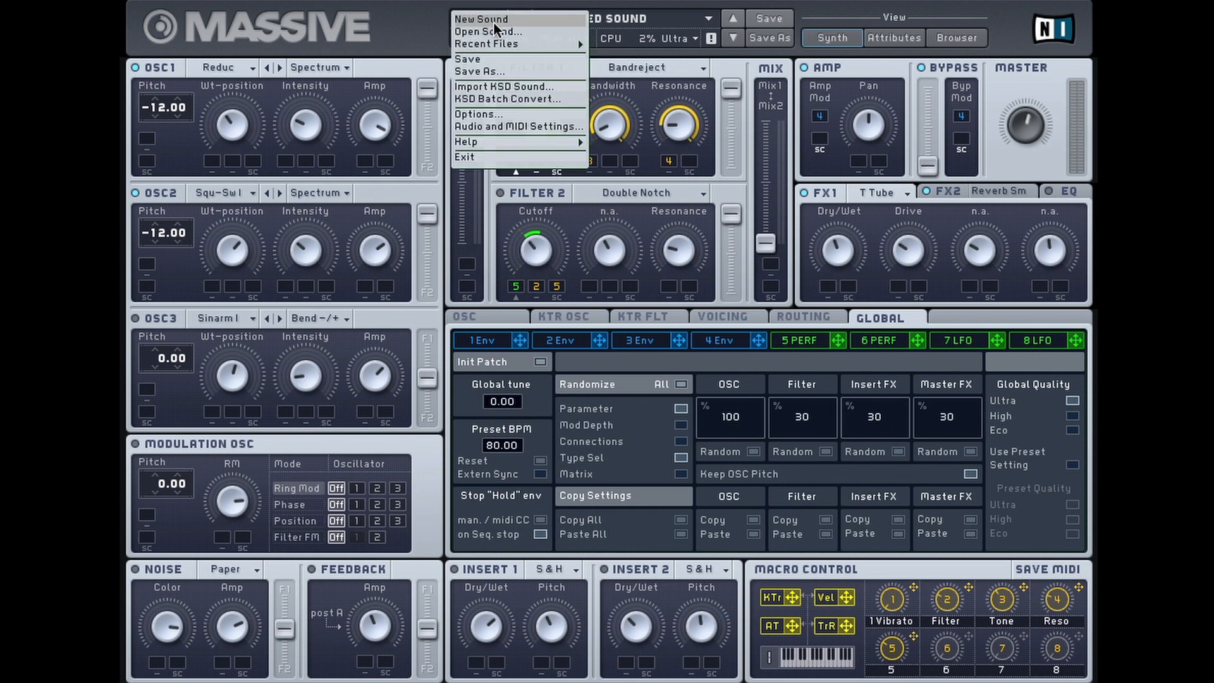
left_click(496, 71)
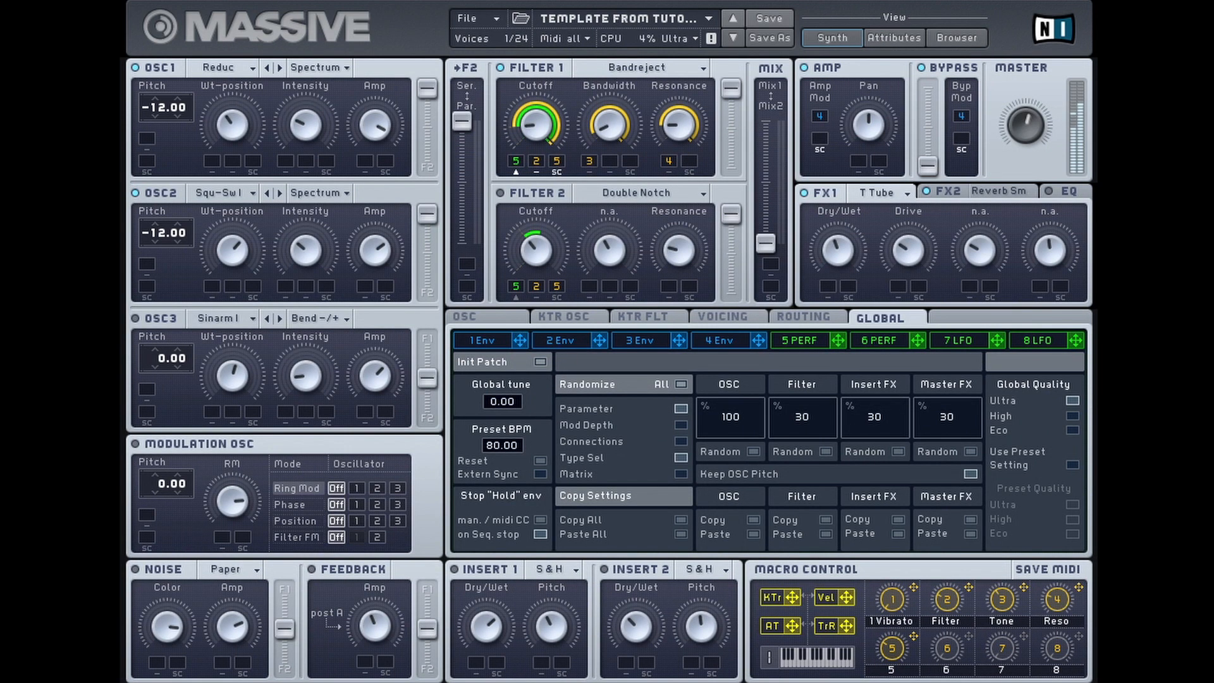
Set Filter 1's type to Scream and lower its cutoff.
left_click(637, 66)
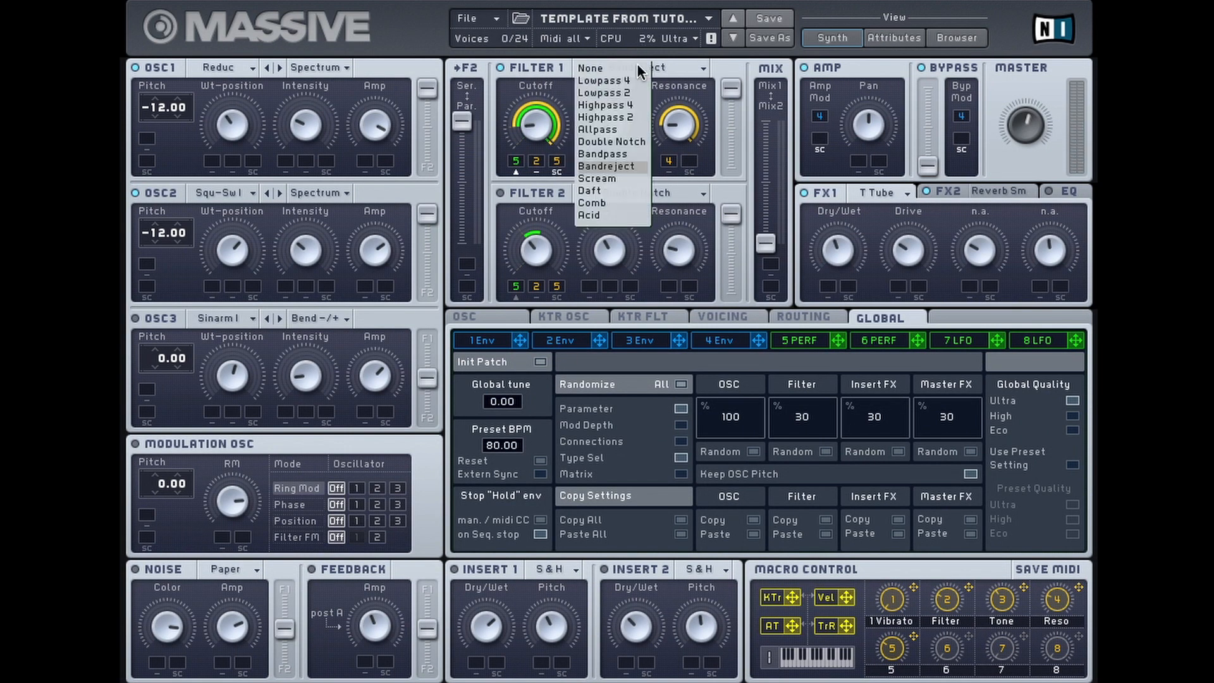
left_click(612, 176)
left_click_drag(532, 117, 533, 144)
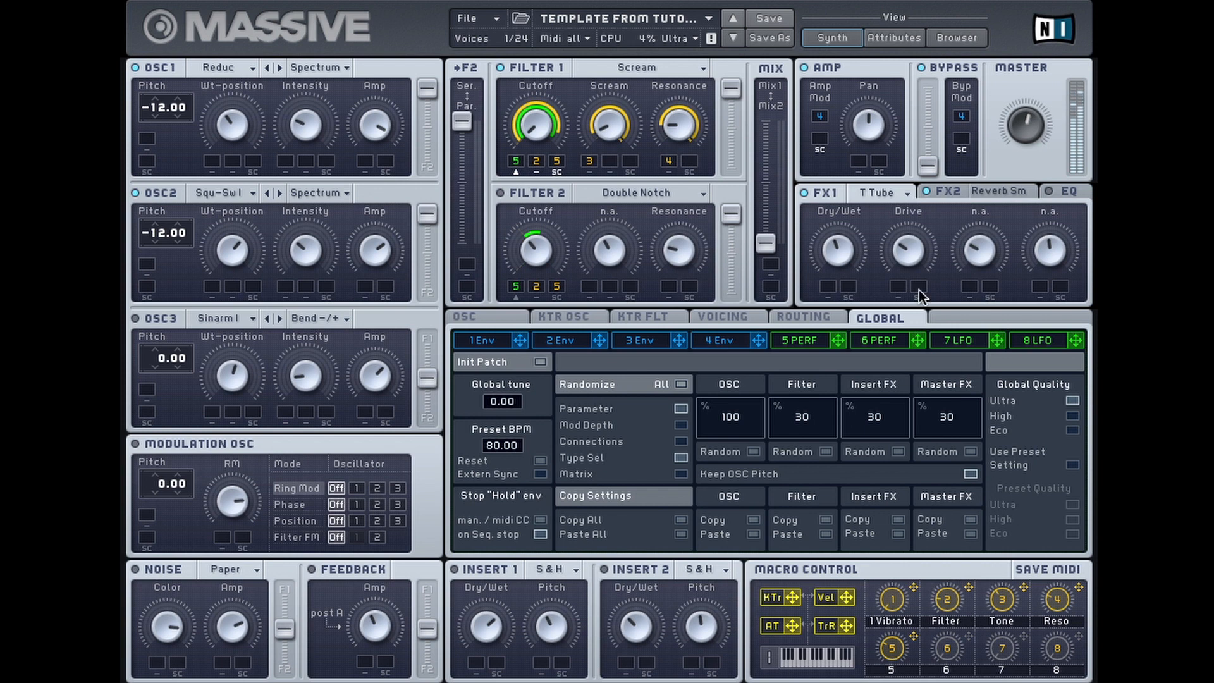
Switch off the T Tube and reverb master effects in FX1 and FX2.
left_click(927, 191)
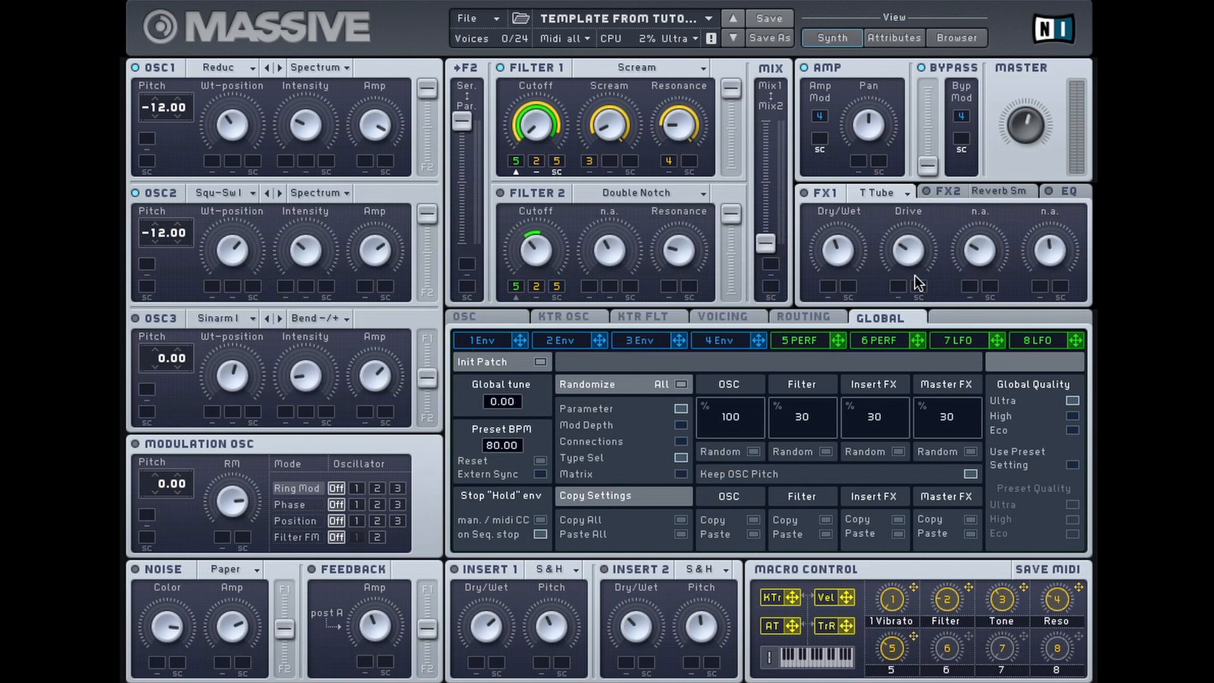
left_click(928, 190)
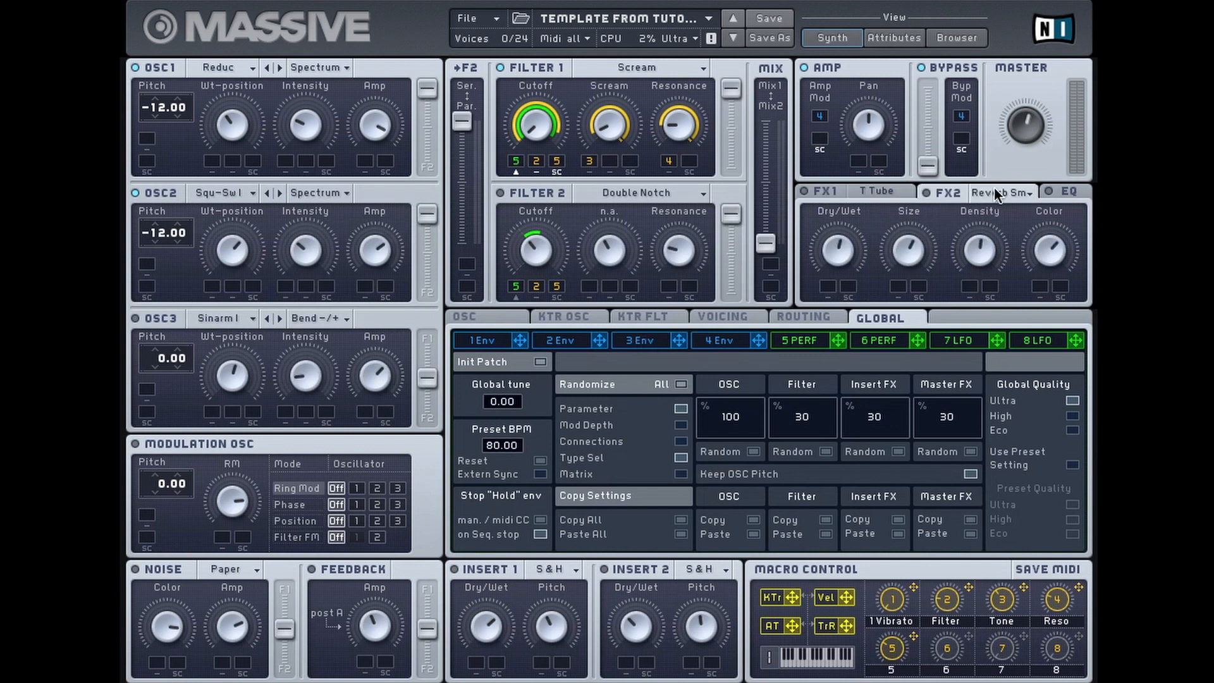
left_click(927, 192)
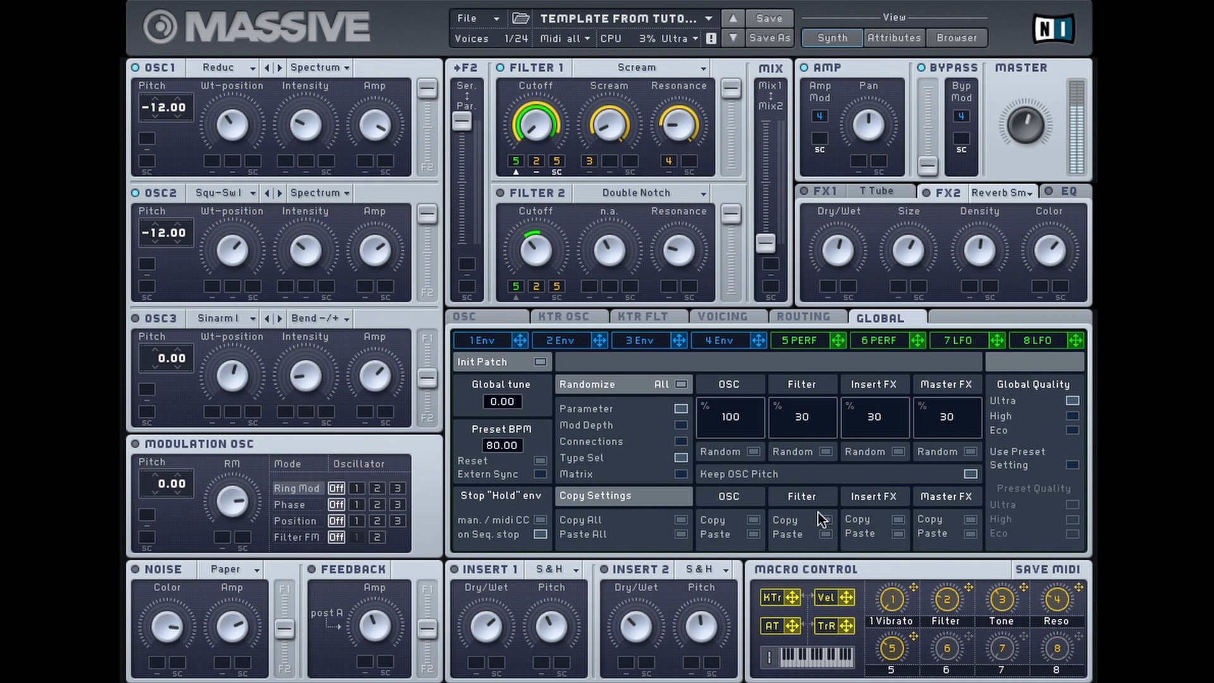
Randomize the oscillator section five more times at 100% with the oscillator pitch kept.
left_click(750, 450)
left_click(749, 449)
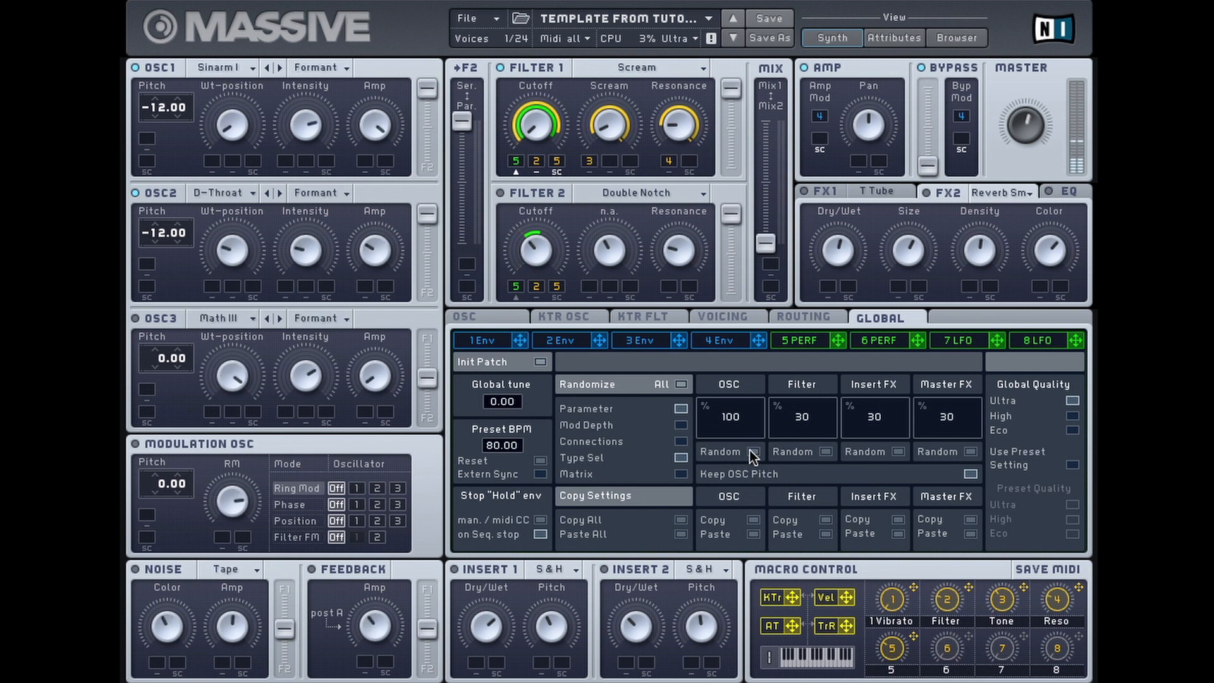
left_click(749, 450)
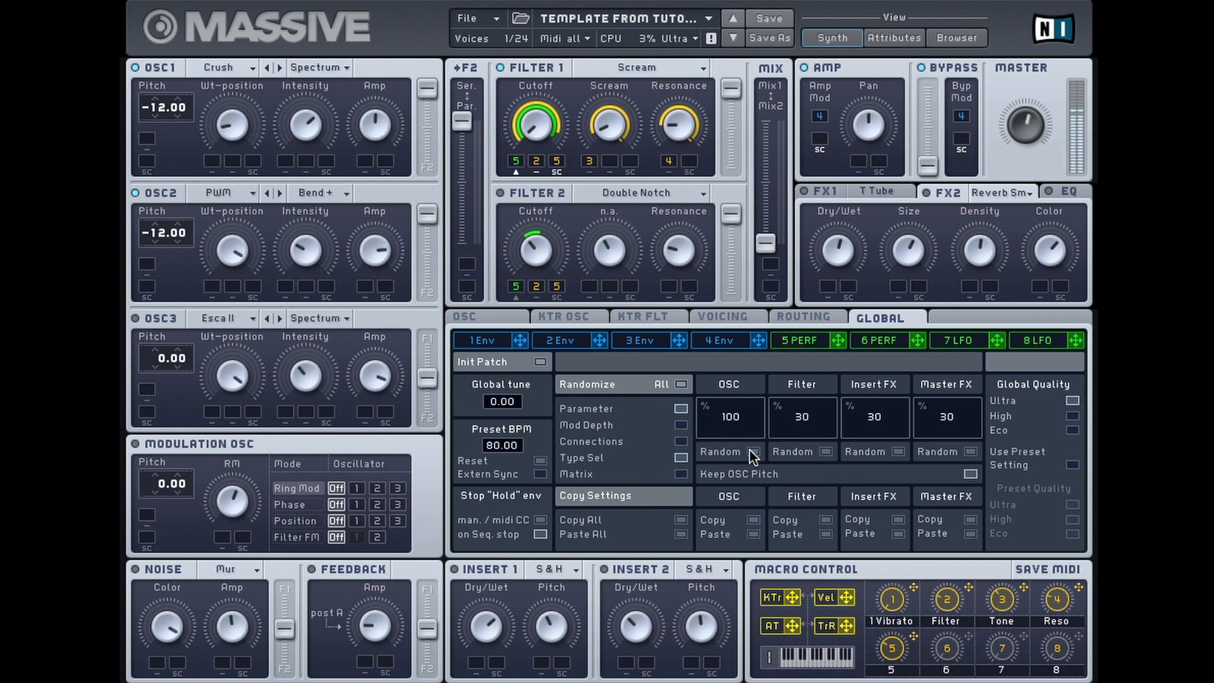
left_click(749, 449)
left_click(749, 449)
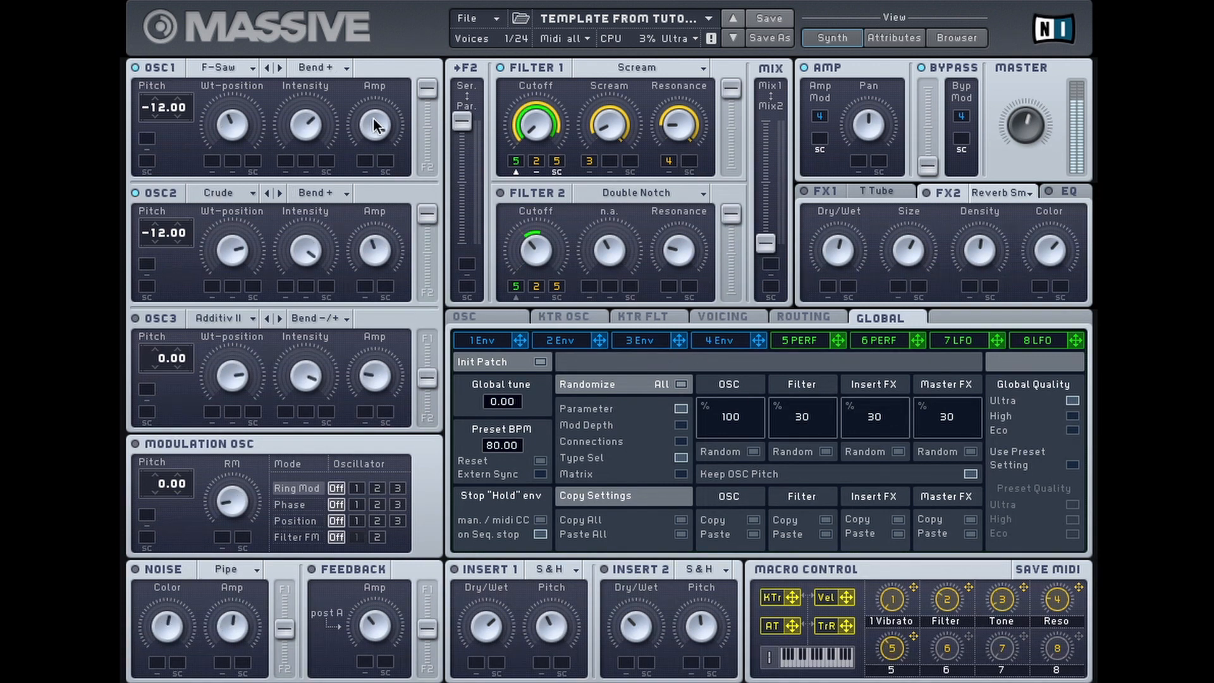
Modulate Oscillator 1's Amp from a lowered base level with Performer 5, and assign macro 6 as its sidechain control.
left_click_drag(378, 175, 395, 128)
left_click_drag(374, 127, 419, 112)
left_click_drag(839, 340, 364, 160)
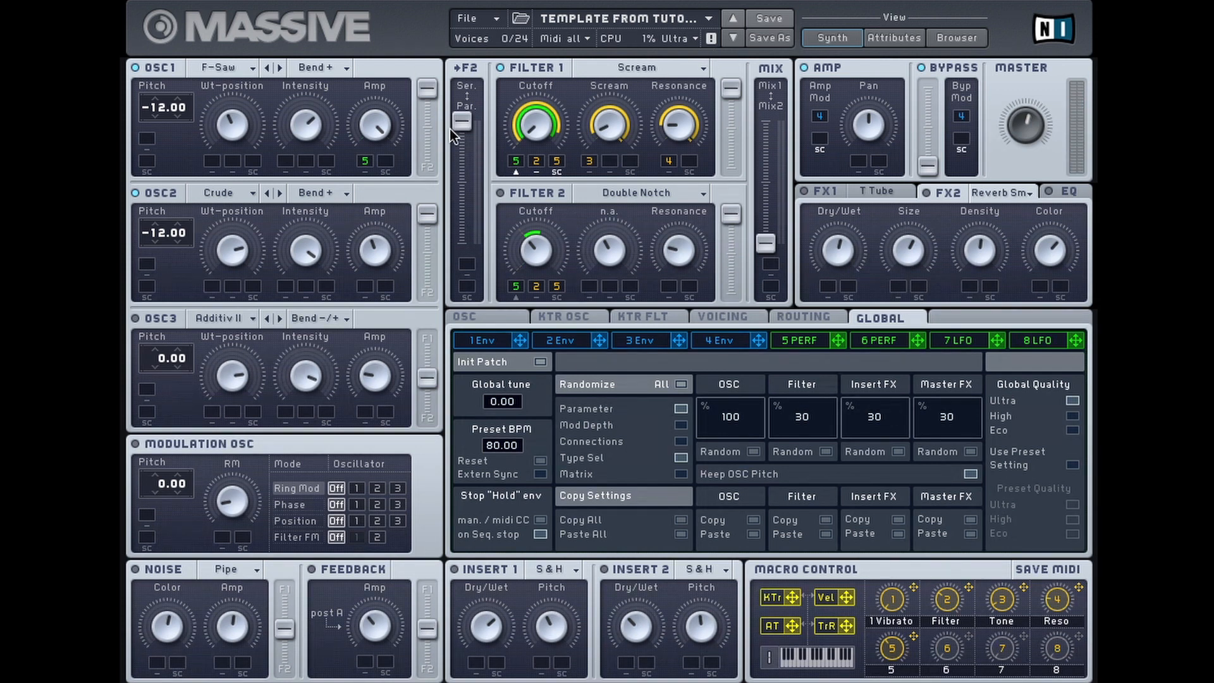
left_click_drag(368, 201, 370, 251)
left_click_drag(364, 162, 365, 13)
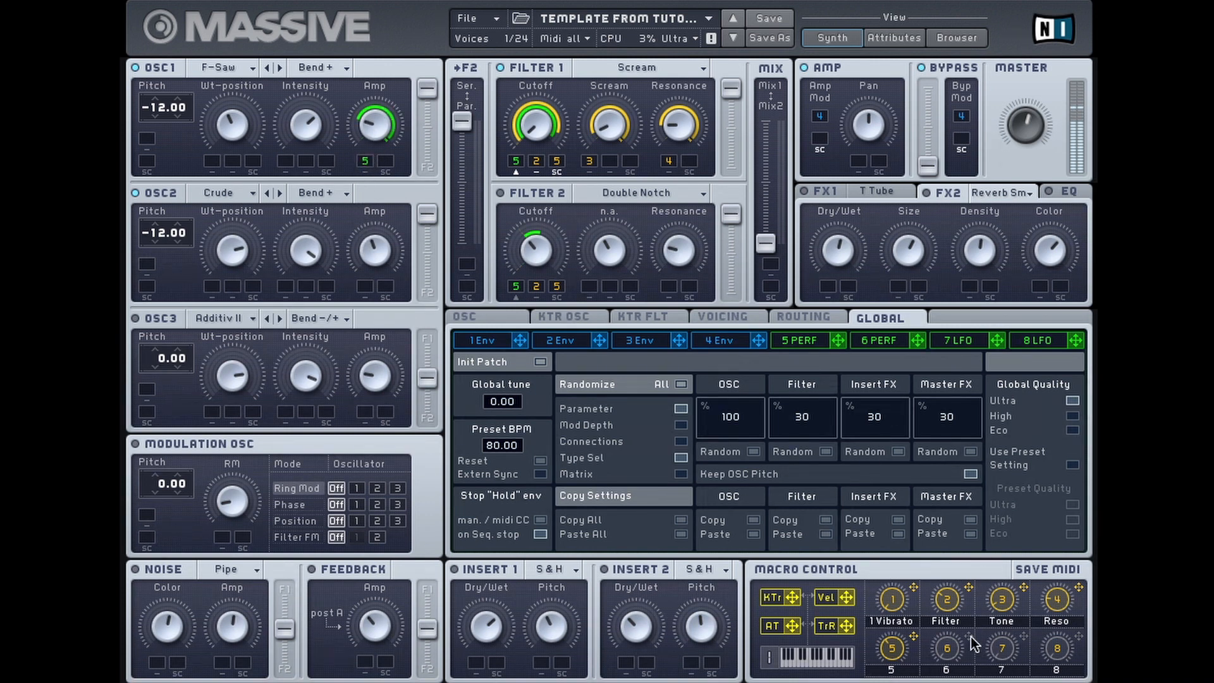
left_click_drag(969, 635, 386, 161)
Switch on Oscillator 3 with the Sin-Squ wavetable in Spectrum mode, pitch it to -24.00 and adjust its Wt-position.
left_click(177, 317)
left_click(333, 319)
left_click(322, 319)
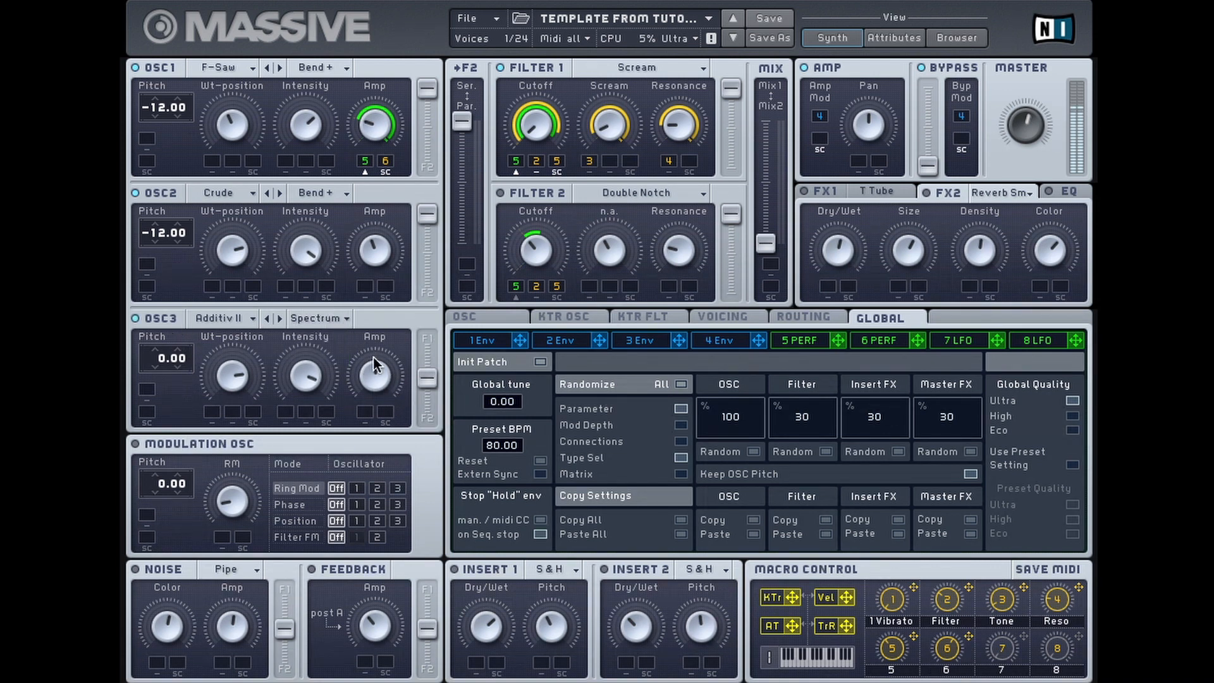
left_click_drag(161, 385, 162, 405)
left_click(245, 319)
left_click(367, 324)
left_click_drag(248, 384, 286, 236)
left_click_drag(268, 410, 327, 294)
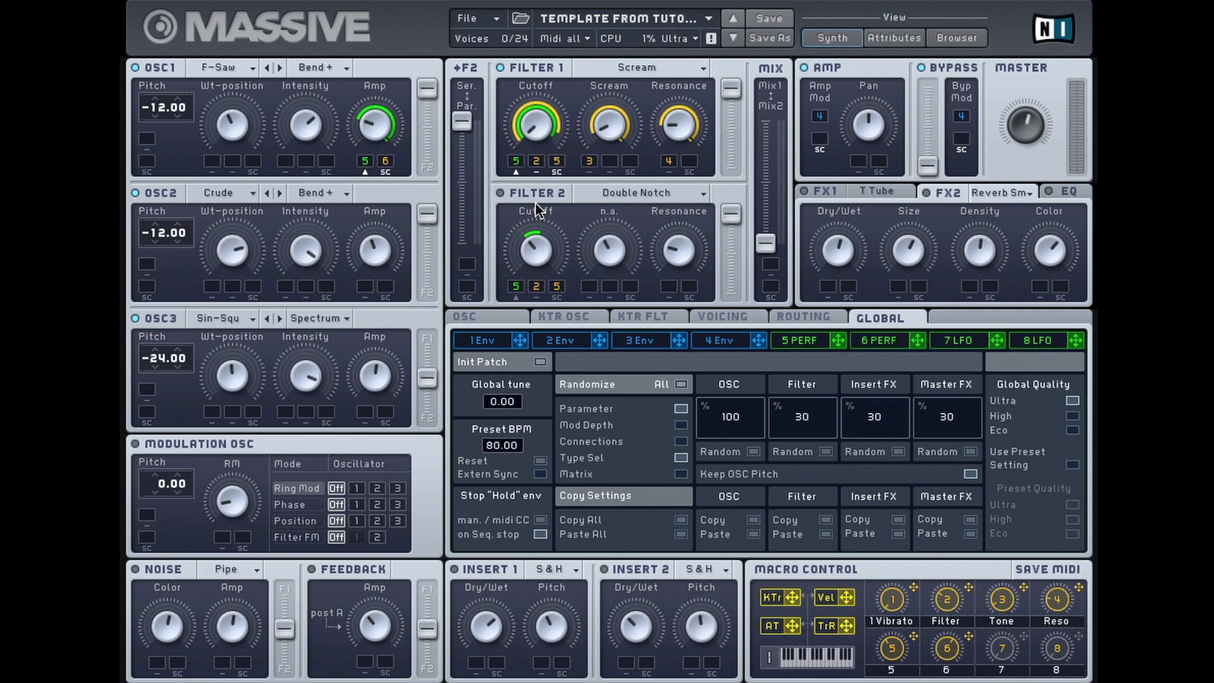
Switch on Filter 2, set its type to Daft and adjust its cutoff.
left_click(500, 192)
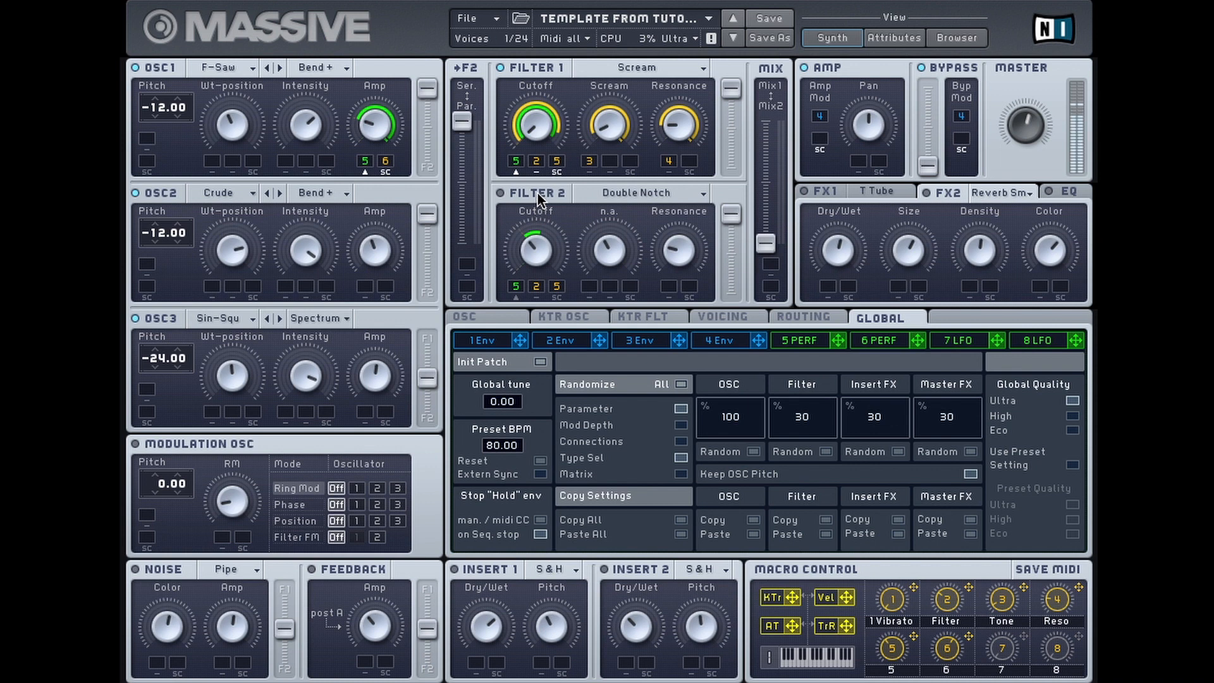
left_click(653, 193)
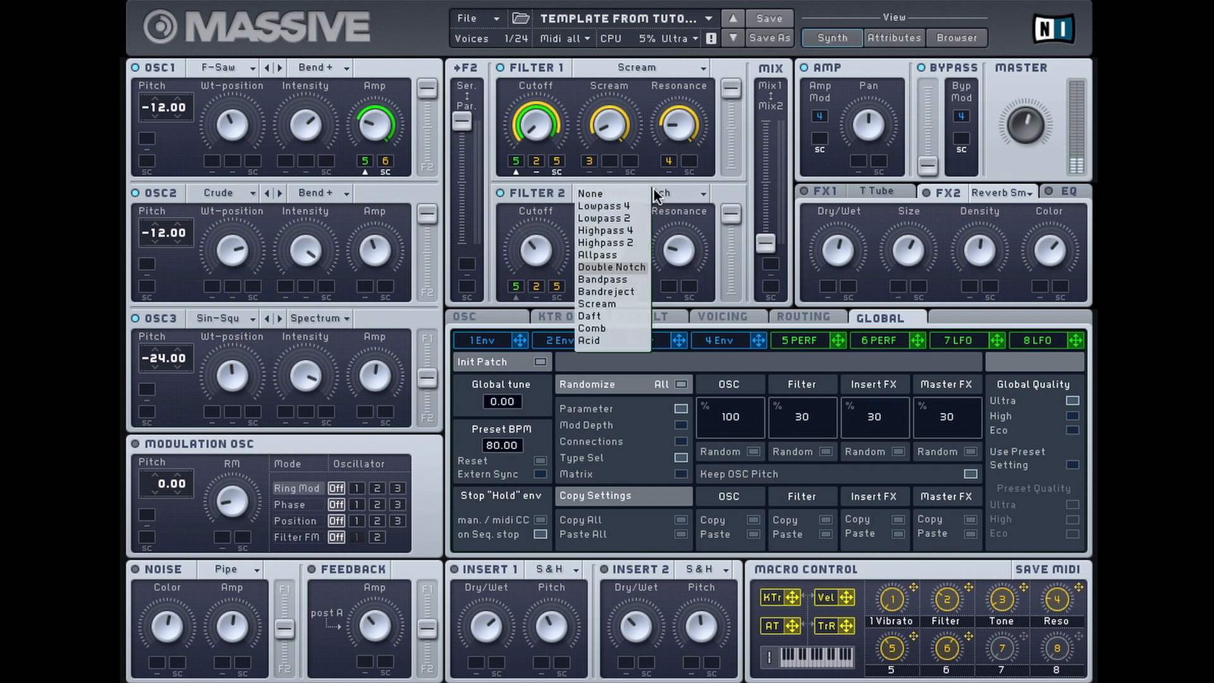
left_click(603, 315)
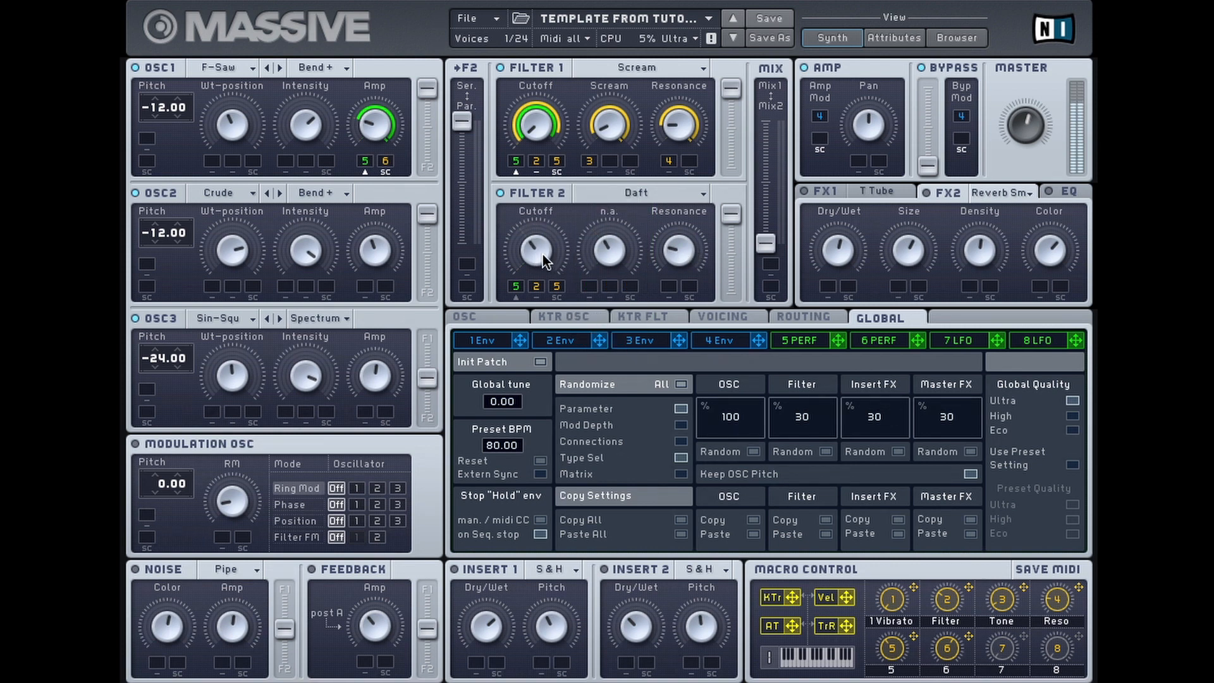
left_click_drag(542, 254, 541, 272)
Compare the sound with Filter 2 off and on, and readjust its cutoff and Performer 5 modulation range.
left_click(545, 193)
left_click(544, 192)
left_click(544, 191)
left_click(544, 192)
left_click_drag(552, 226, 551, 274)
mouse_move(537, 278)
left_mouse_down()
mouse_move(539, 325)
mouse_move(536, 280)
left_mouse_up()
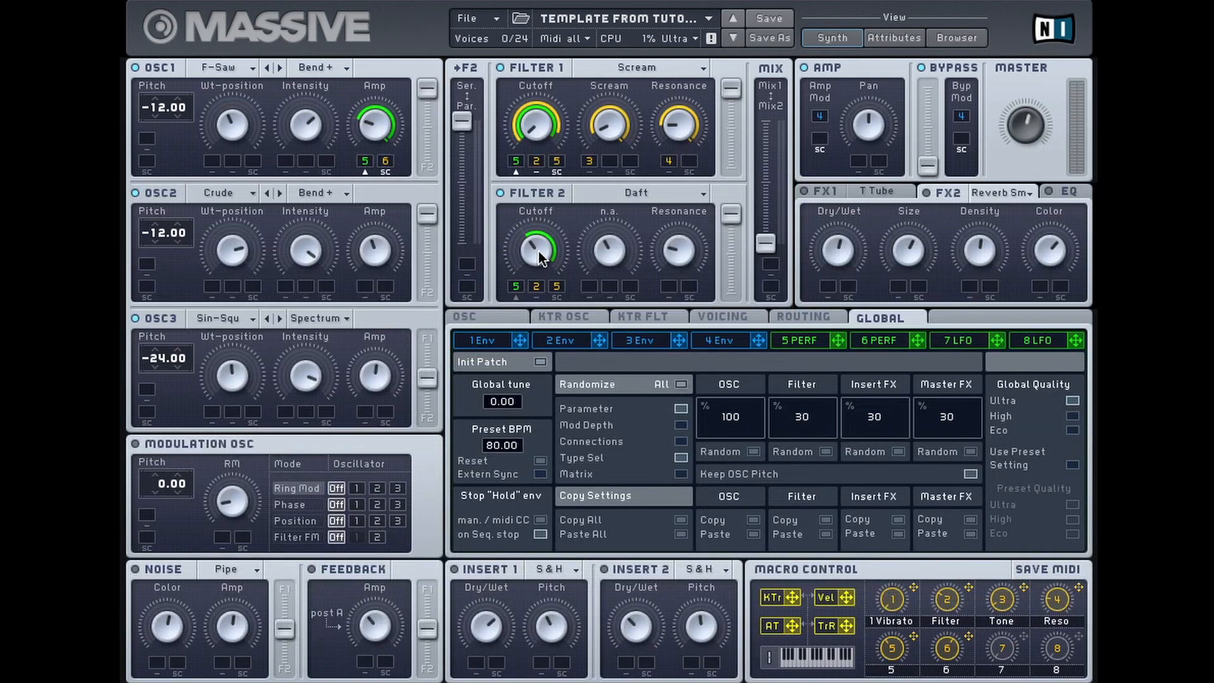
Replace macro 2 with Performer 6 as a modulation source of Filter 2's cutoff.
left_click(890, 343)
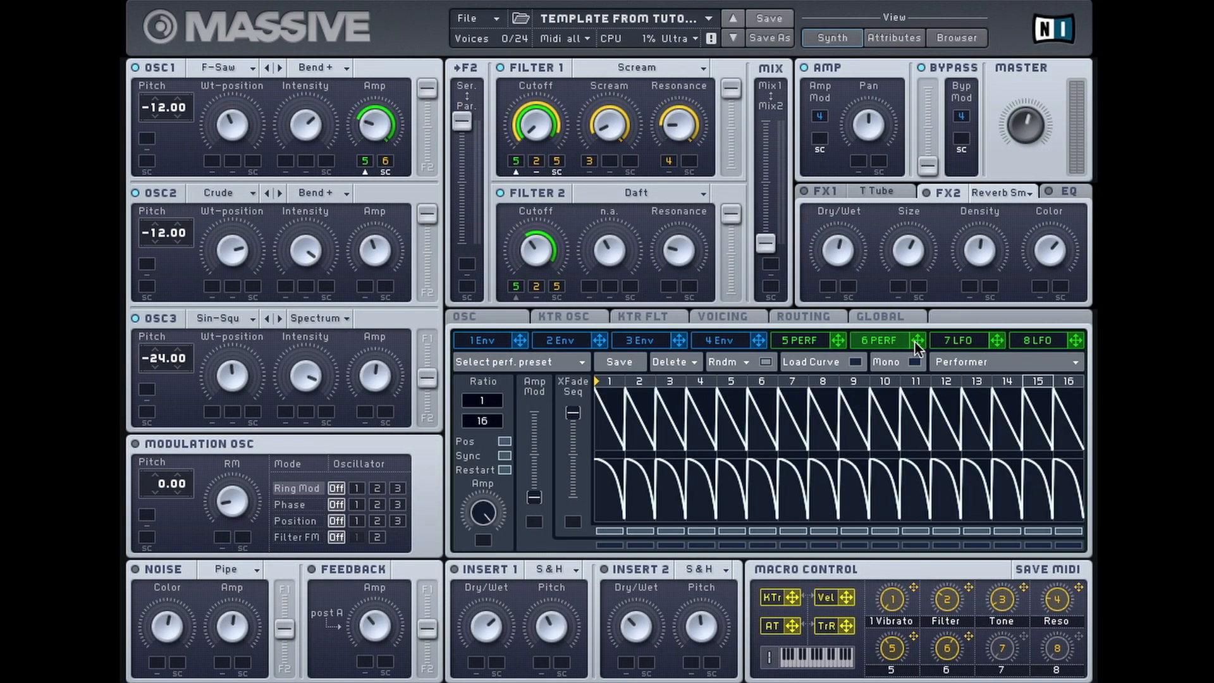
left_click_drag(915, 342, 536, 286)
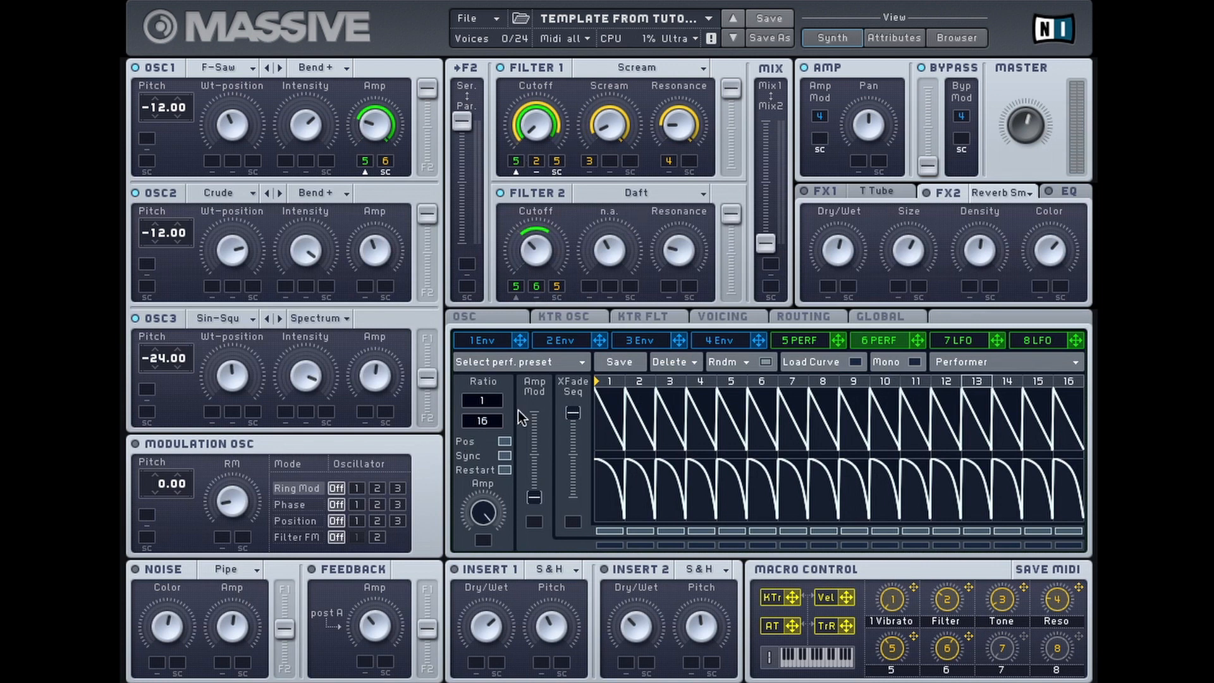
double_click(536, 287)
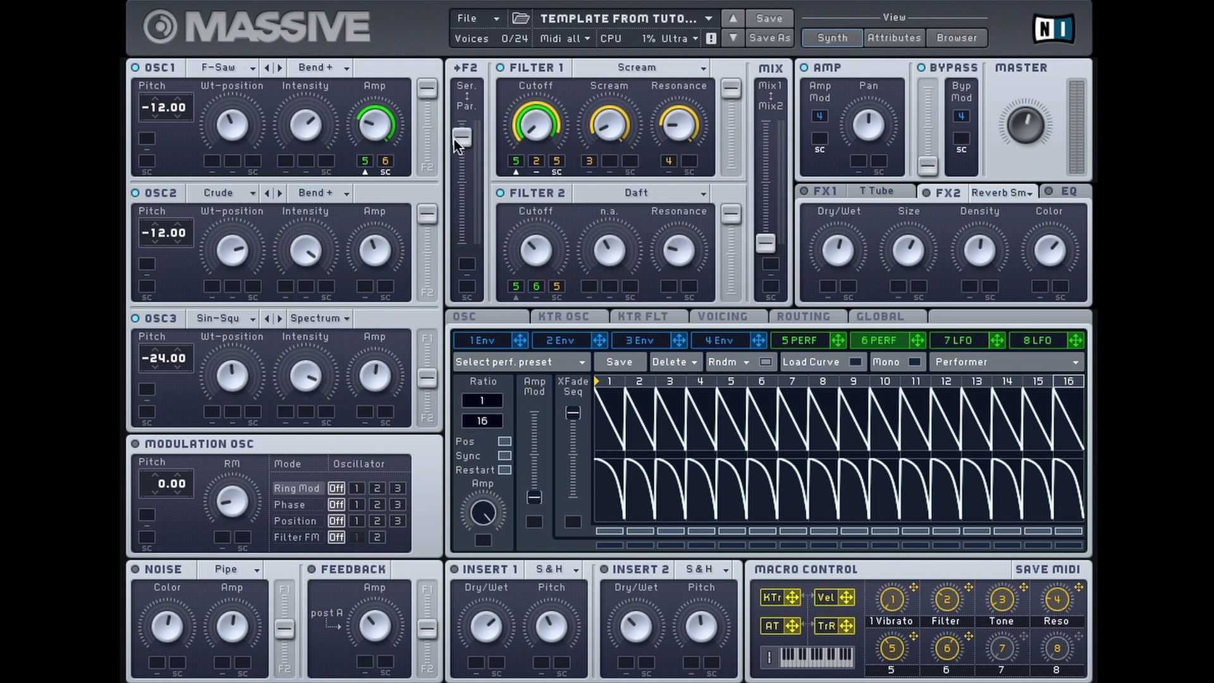
Try other filter routing and Mix fader positions, restore both, and set a small Performer 6 modulation range on Filter 2's cutoff.
left_click_drag(468, 164, 464, 147)
left_click_drag(466, 143, 465, 121)
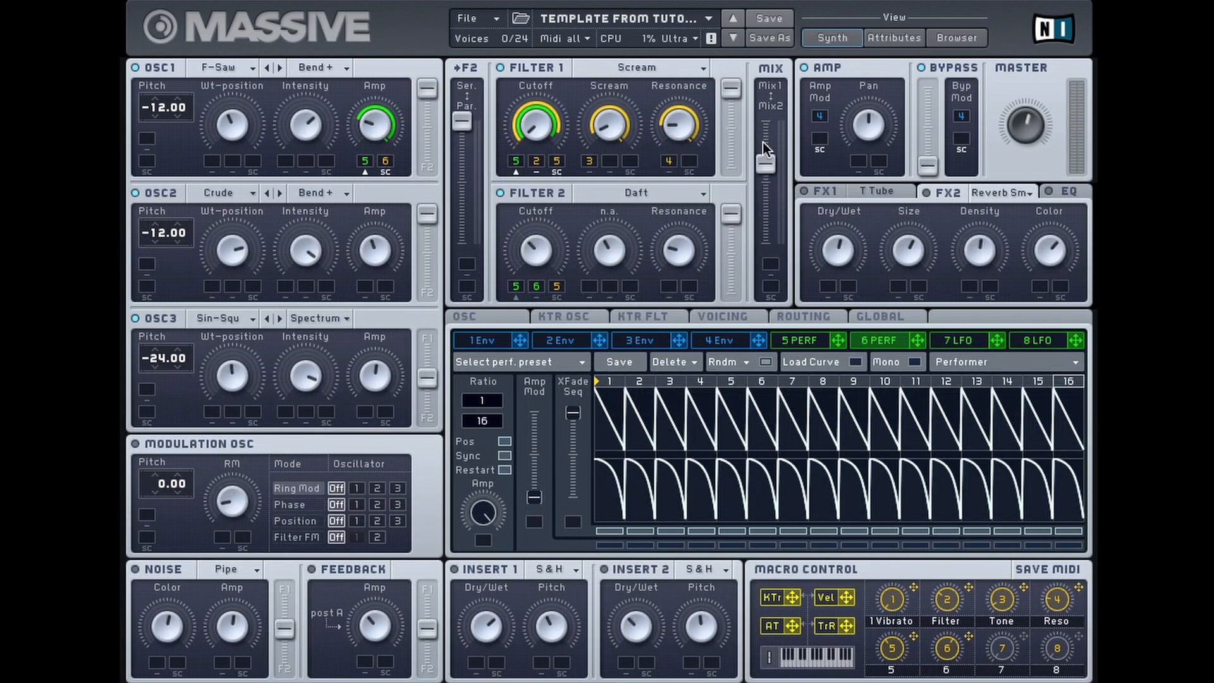
left_click_drag(764, 162, 765, 243)
left_click_drag(534, 288, 538, 271)
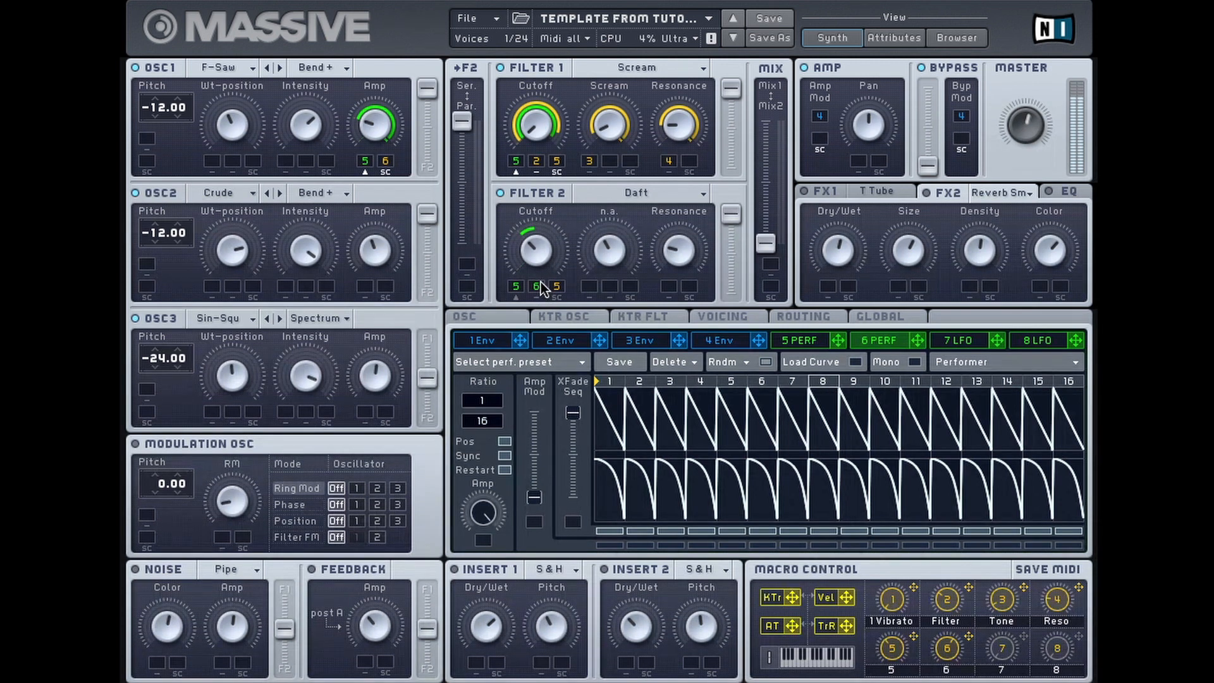
Try steep and smooth falling curves across Performer 6's upper sequence, and restore the straight falling ramps.
left_click(853, 362)
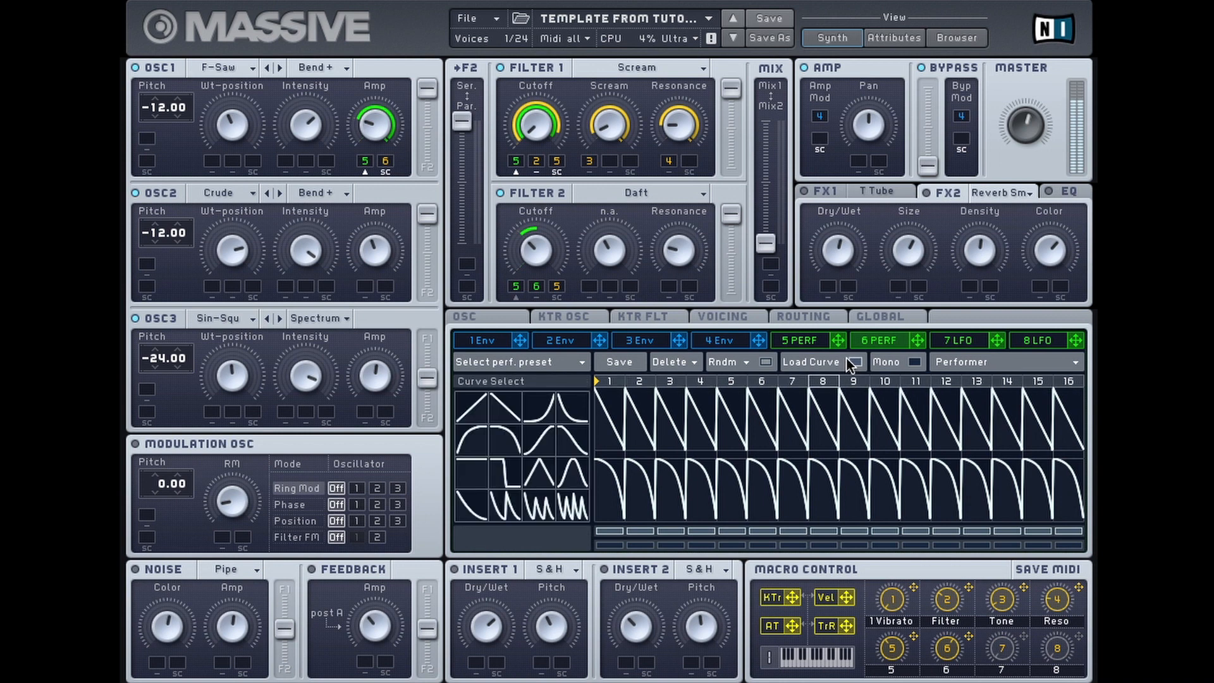
left_click(574, 405)
mouse_move(705, 417)
left_mouse_down()
mouse_move(563, 337)
mouse_move(917, 321)
mouse_move(1084, 354)
left_mouse_up()
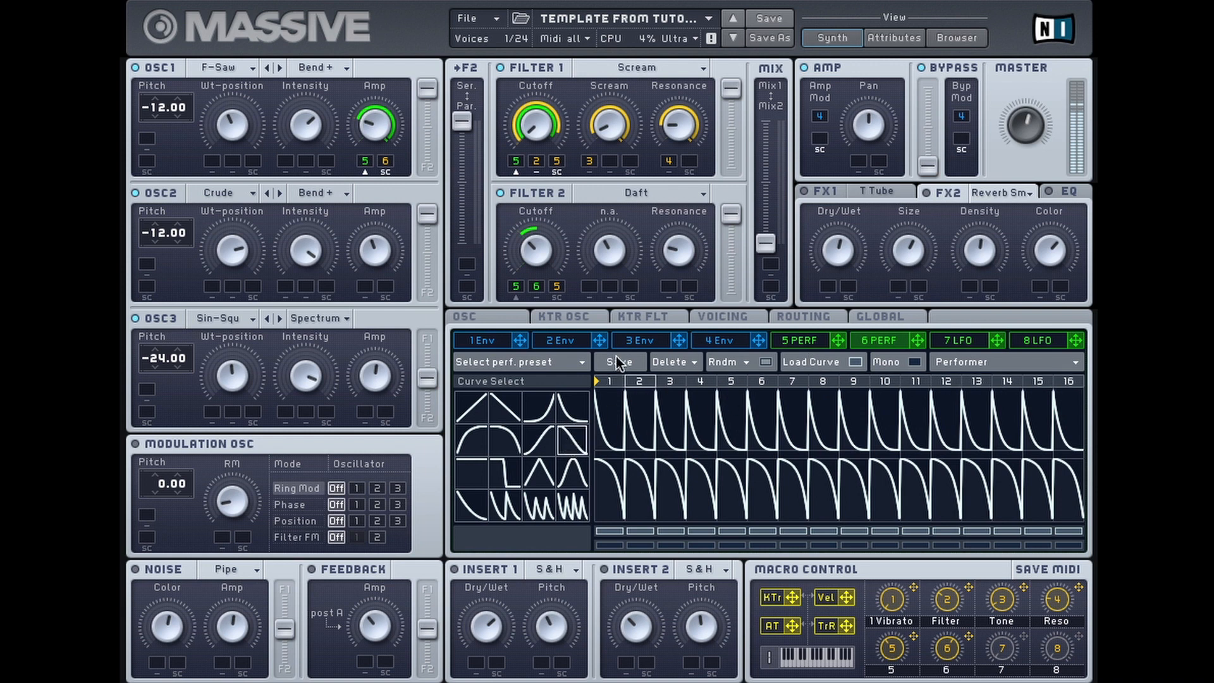
mouse_move(694, 405)
left_mouse_down()
mouse_move(599, 374)
mouse_move(1070, 343)
left_mouse_up()
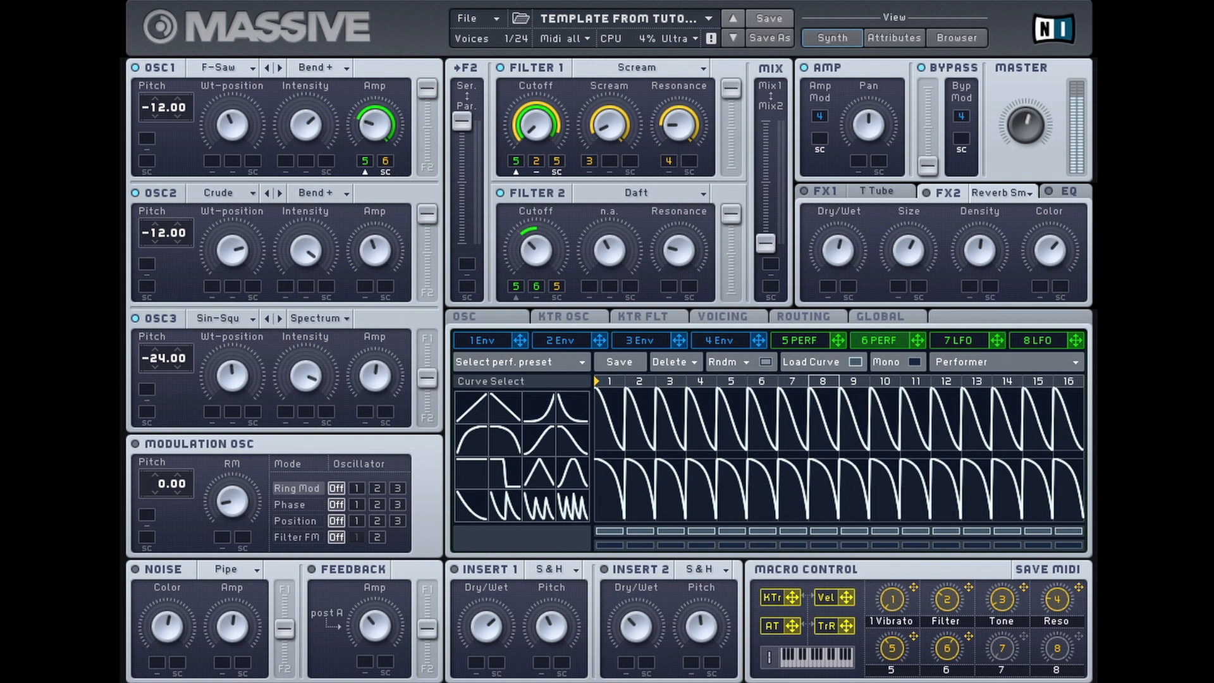
left_click(505, 412)
mouse_move(608, 411)
left_mouse_down()
mouse_move(792, 358)
mouse_move(1068, 411)
left_mouse_up()
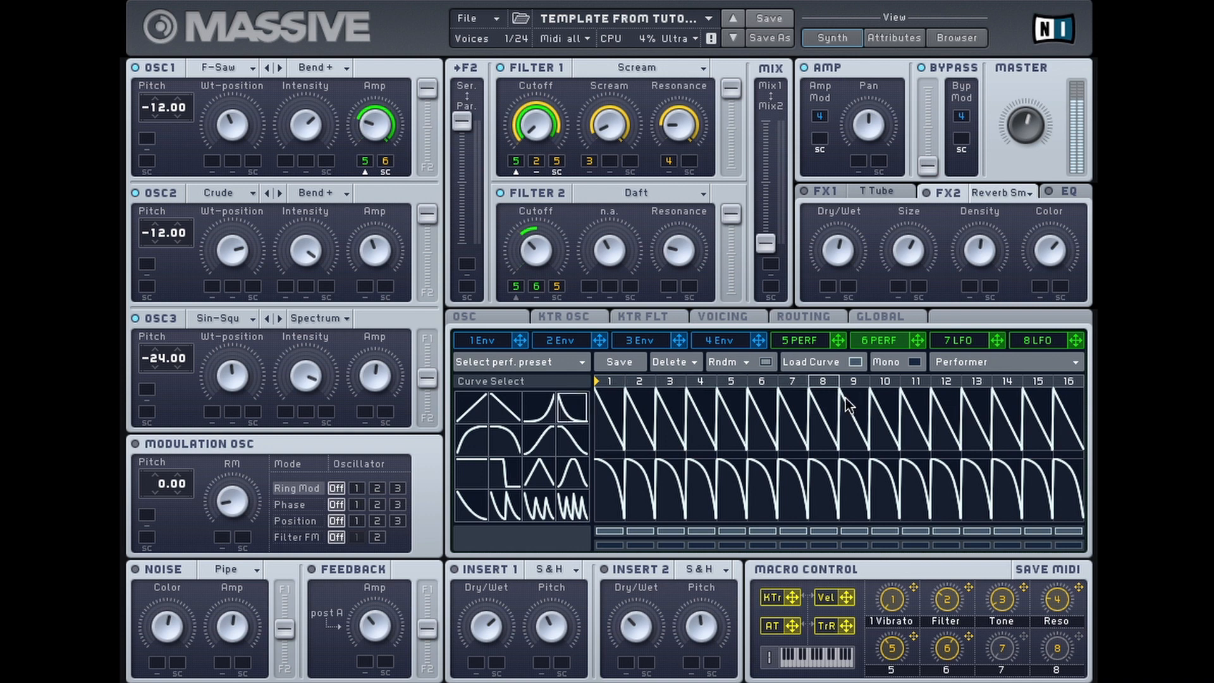
left_click_drag(844, 397, 1074, 411)
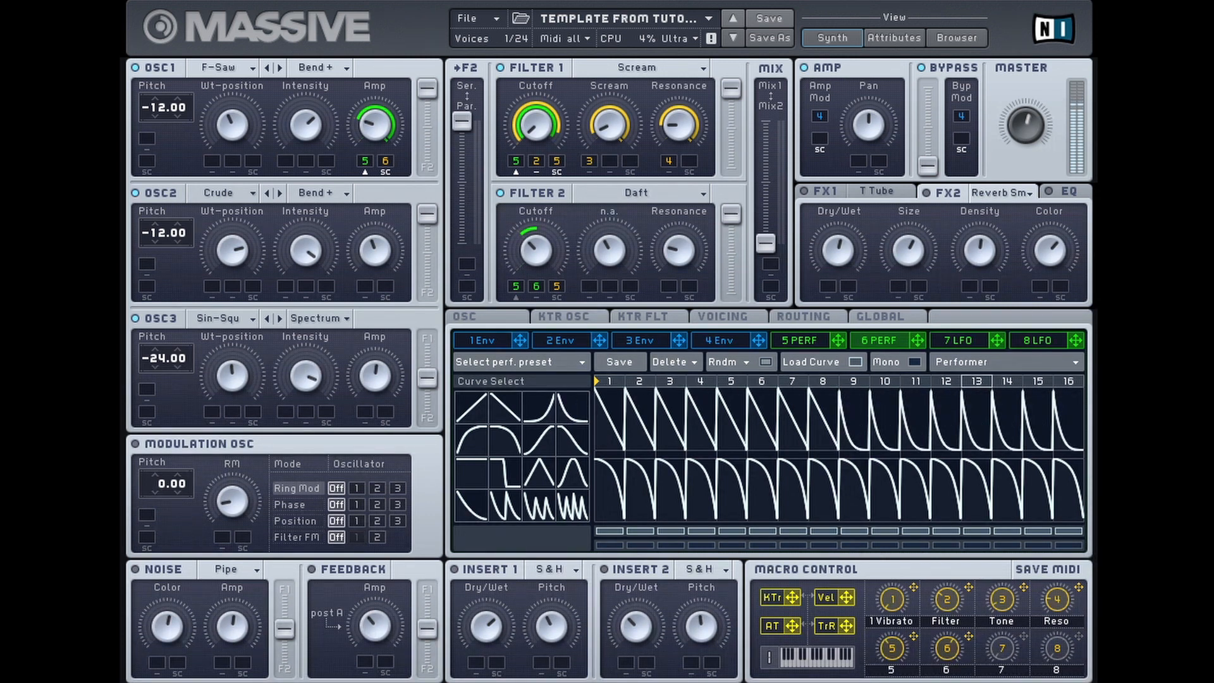
left_click(504, 408)
left_click_drag(821, 404, 1078, 404)
left_click(855, 361)
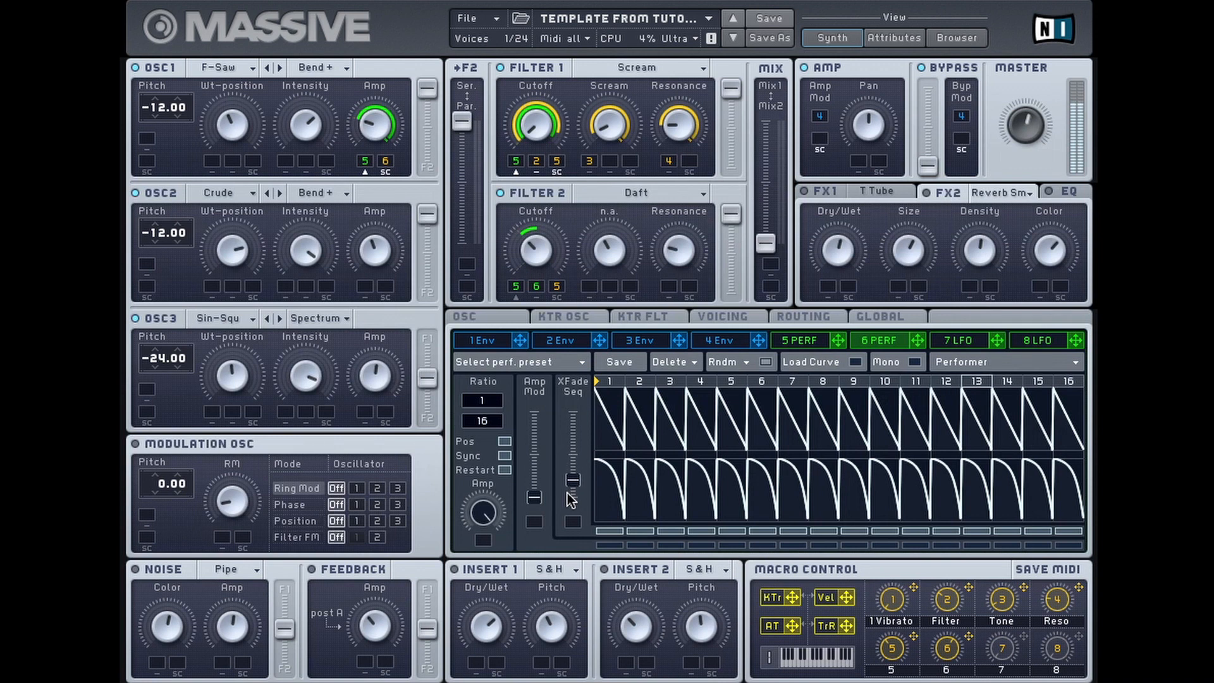
Fill all 16 steps of Performer 6's upper sequence with the steep concave decay curve.
left_click(855, 361)
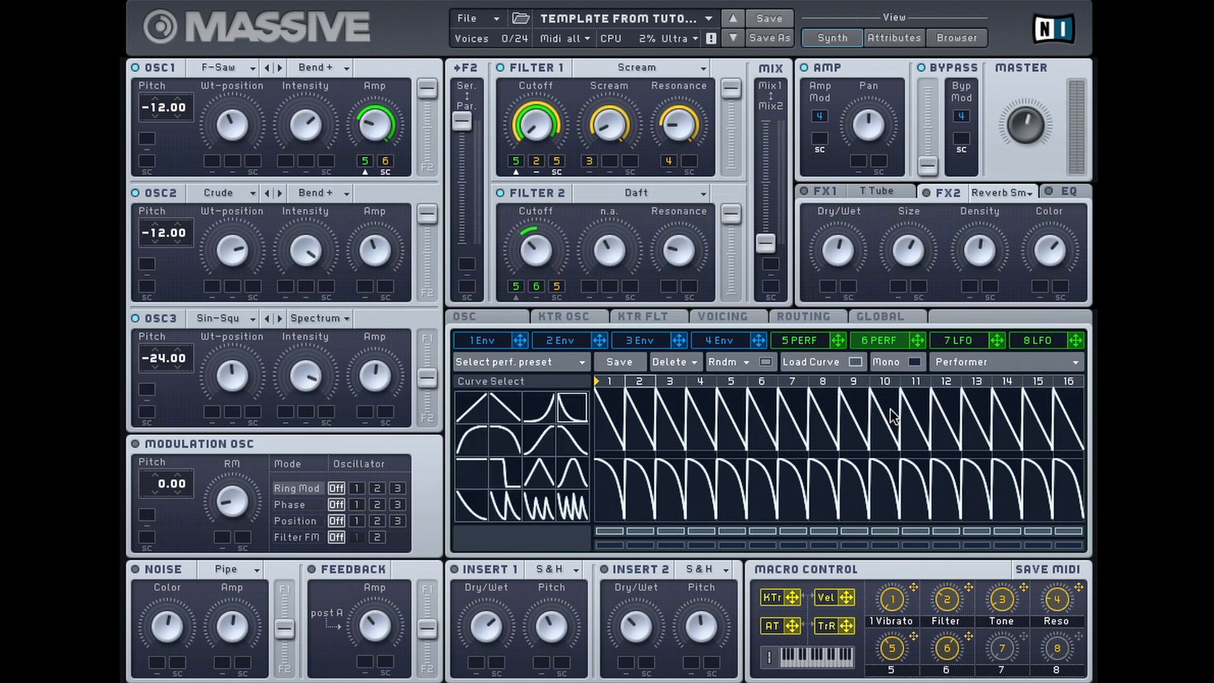
mouse_move(890, 408)
left_mouse_down()
mouse_move(607, 411)
mouse_move(1075, 411)
left_mouse_up()
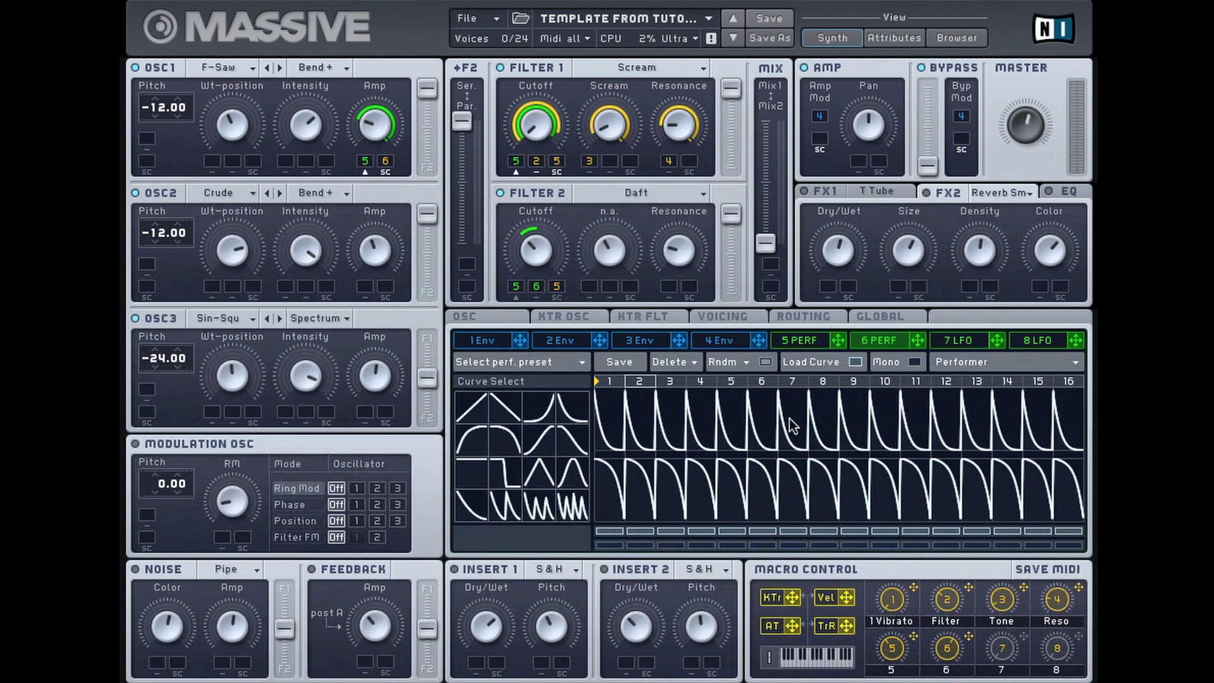
left_click(850, 363)
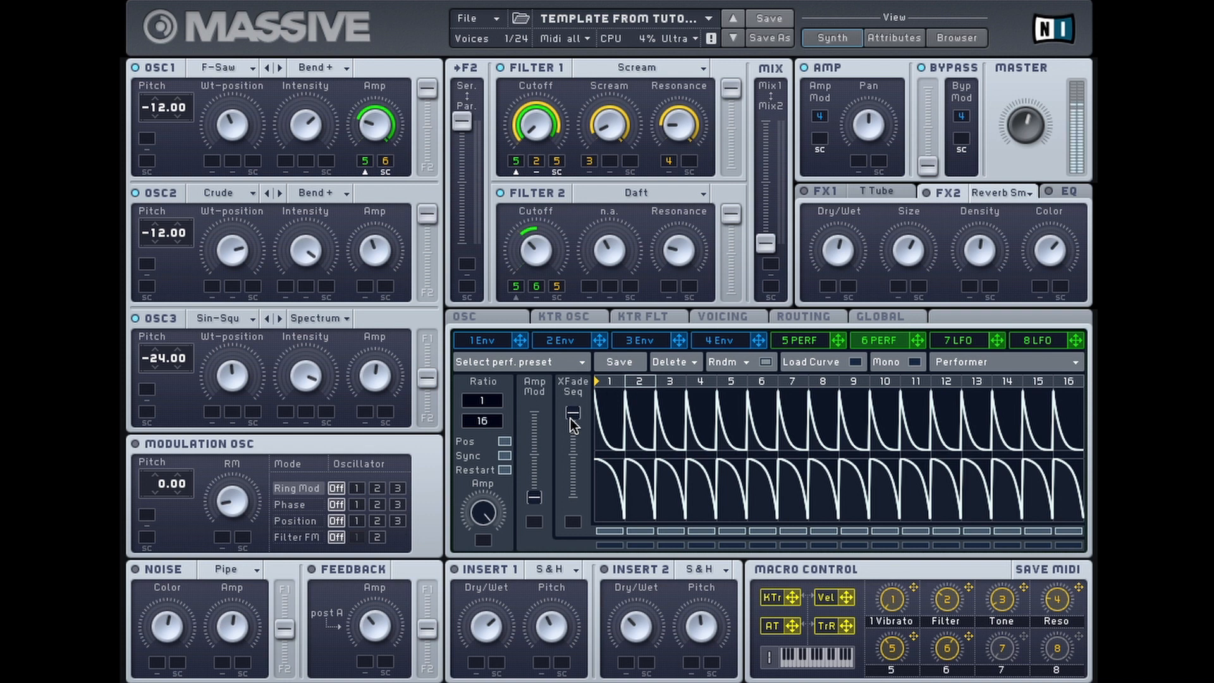
Raise Filter 2's resonance and set Performer 6's sequence crossfade to about halfway.
mouse_move(570, 419)
left_mouse_down()
mouse_move(568, 520)
mouse_move(575, 388)
left_mouse_up()
mouse_move(575, 418)
left_mouse_down()
mouse_move(579, 527)
mouse_move(598, 385)
left_mouse_up()
left_click_drag(684, 250, 696, 207)
mouse_move(572, 419)
left_mouse_down()
mouse_move(572, 503)
mouse_move(572, 458)
left_mouse_up()
Try Lowpass 4 and Acid as Filter 2's type, and set it to Allpass.
left_click(663, 192)
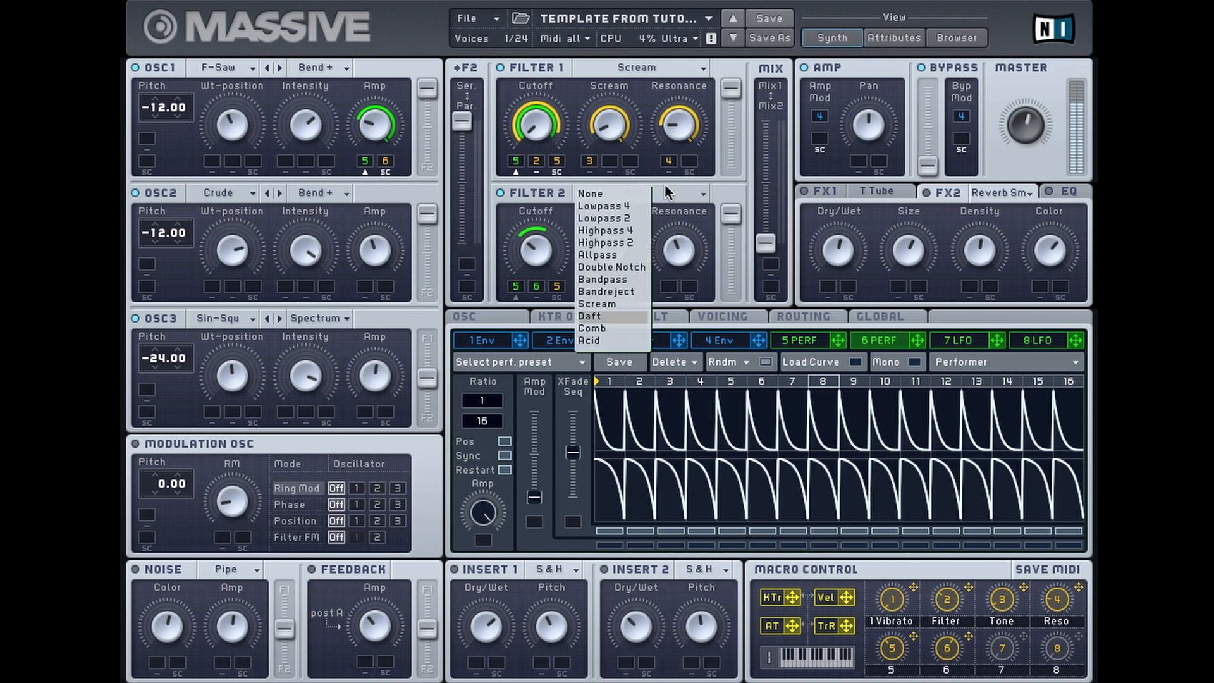
left_click(613, 205)
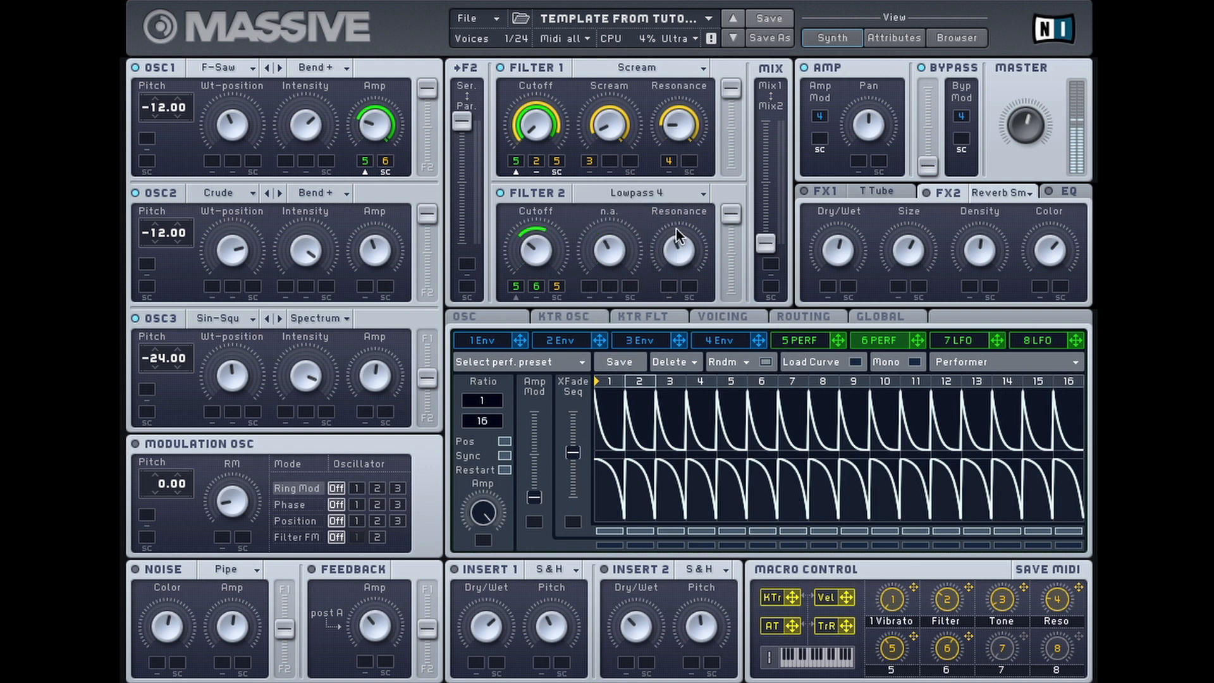
left_click(671, 192)
left_click(606, 339)
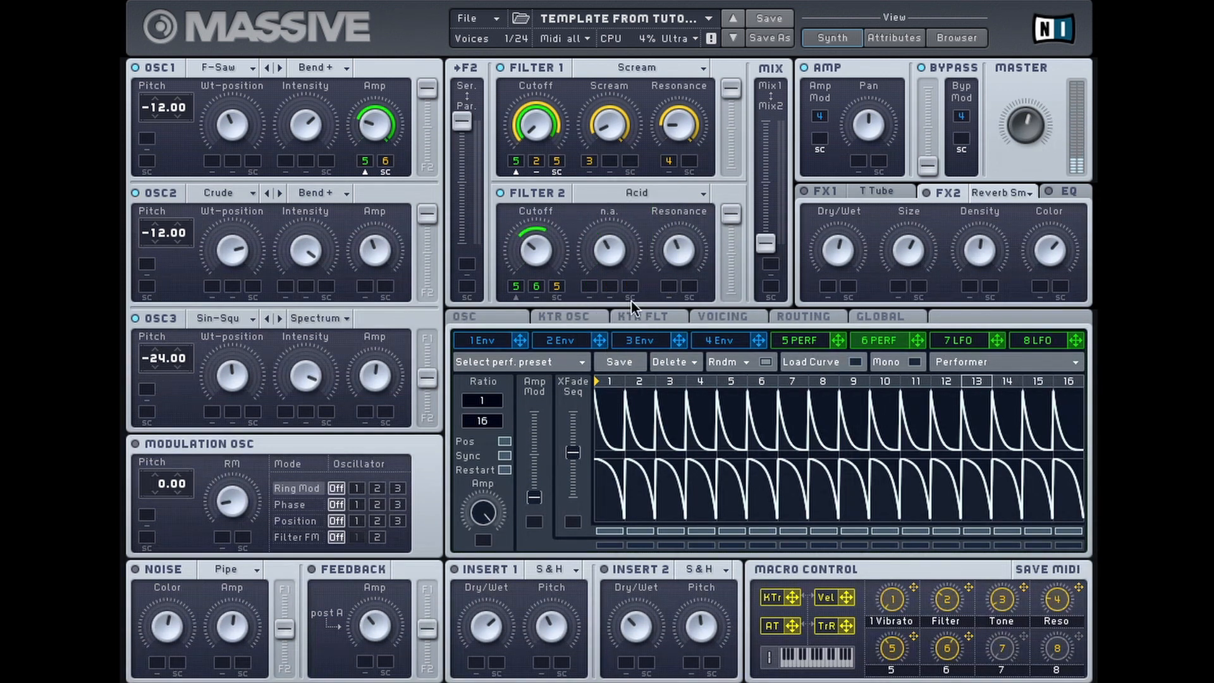
left_click(669, 193)
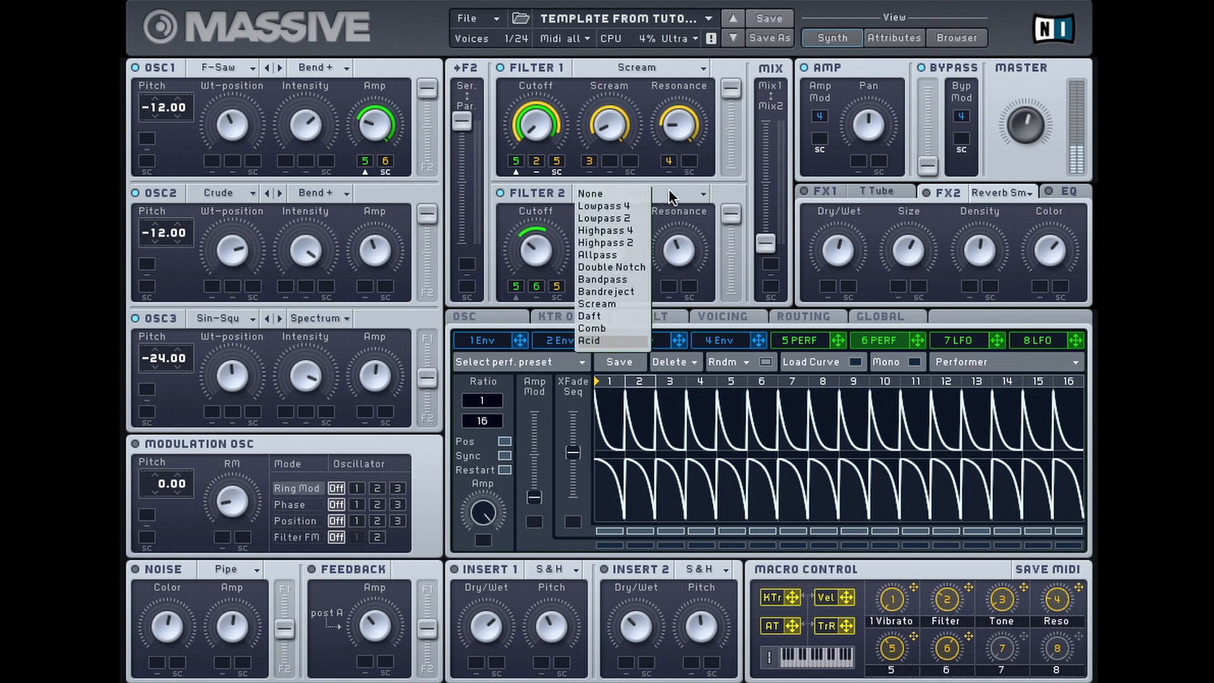
left_click(618, 254)
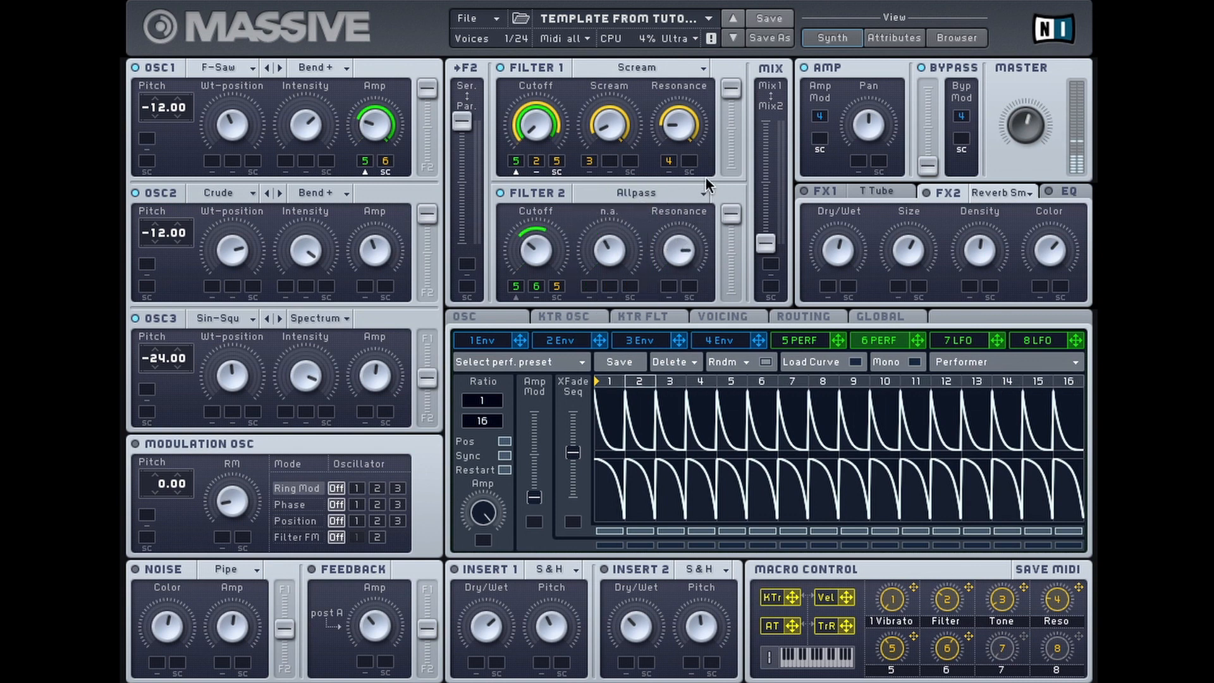
Set Filter 2's type to Daft, adjust its cutoff, and remove the Performer 5 modulation from the cutoff.
left_click(665, 194)
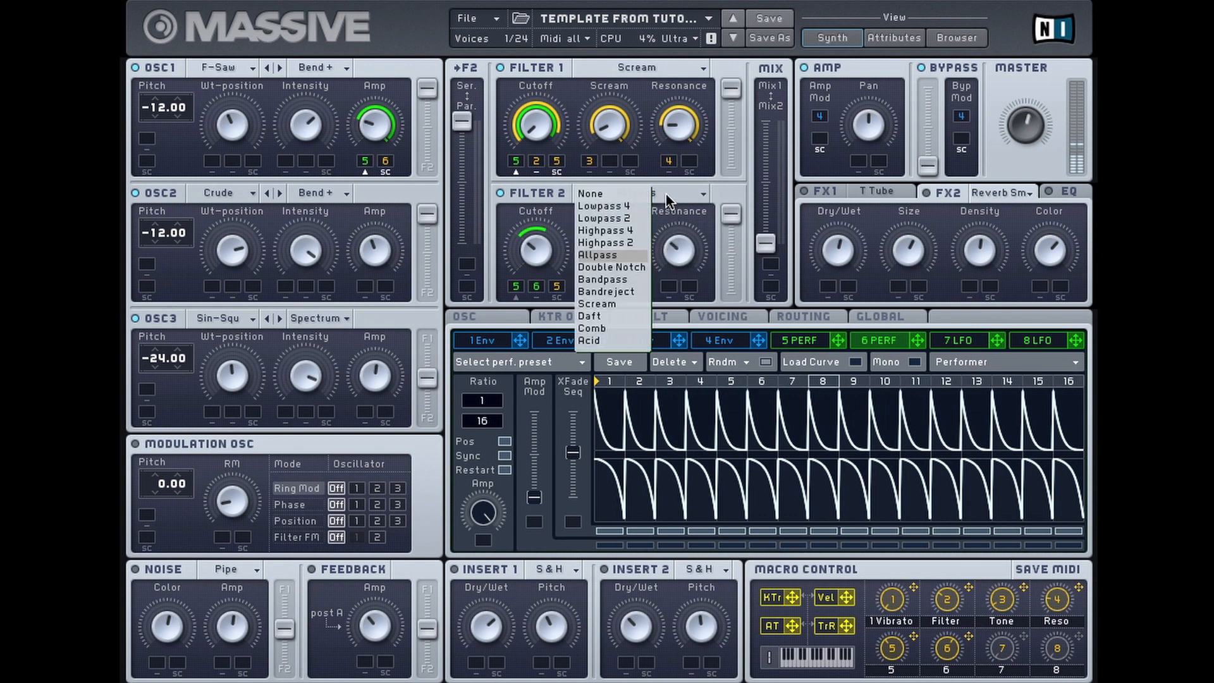
left_click(602, 313)
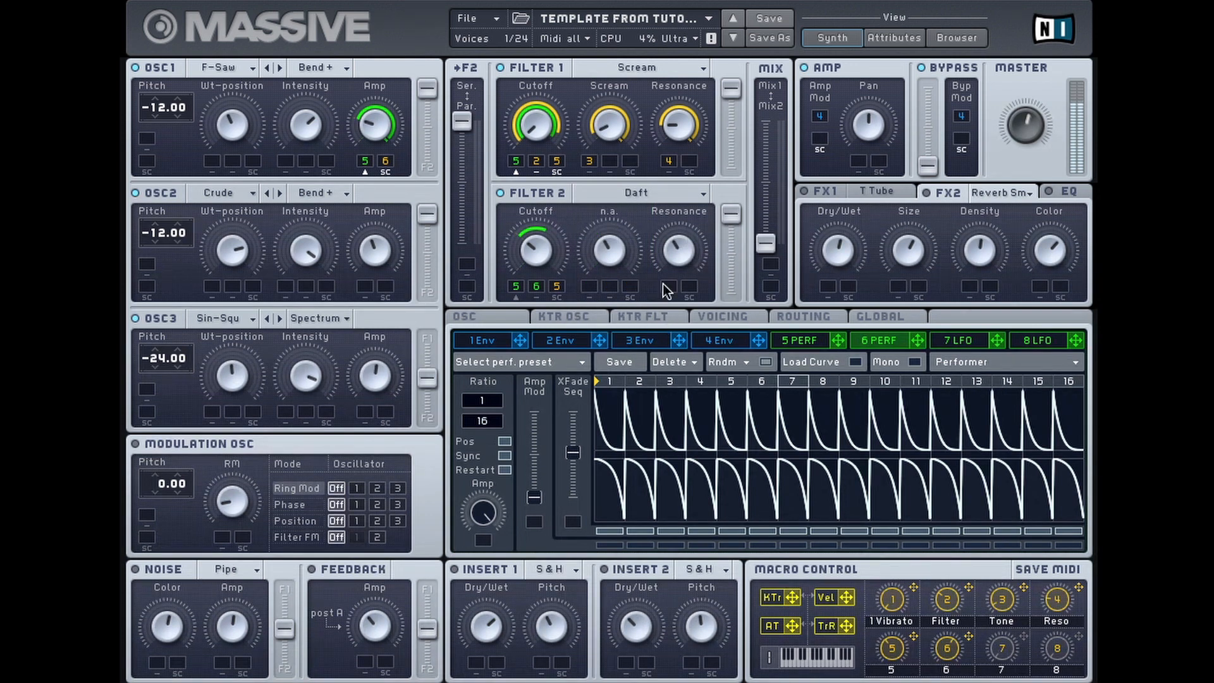
left_click_drag(521, 259, 527, 229)
right_click(515, 285)
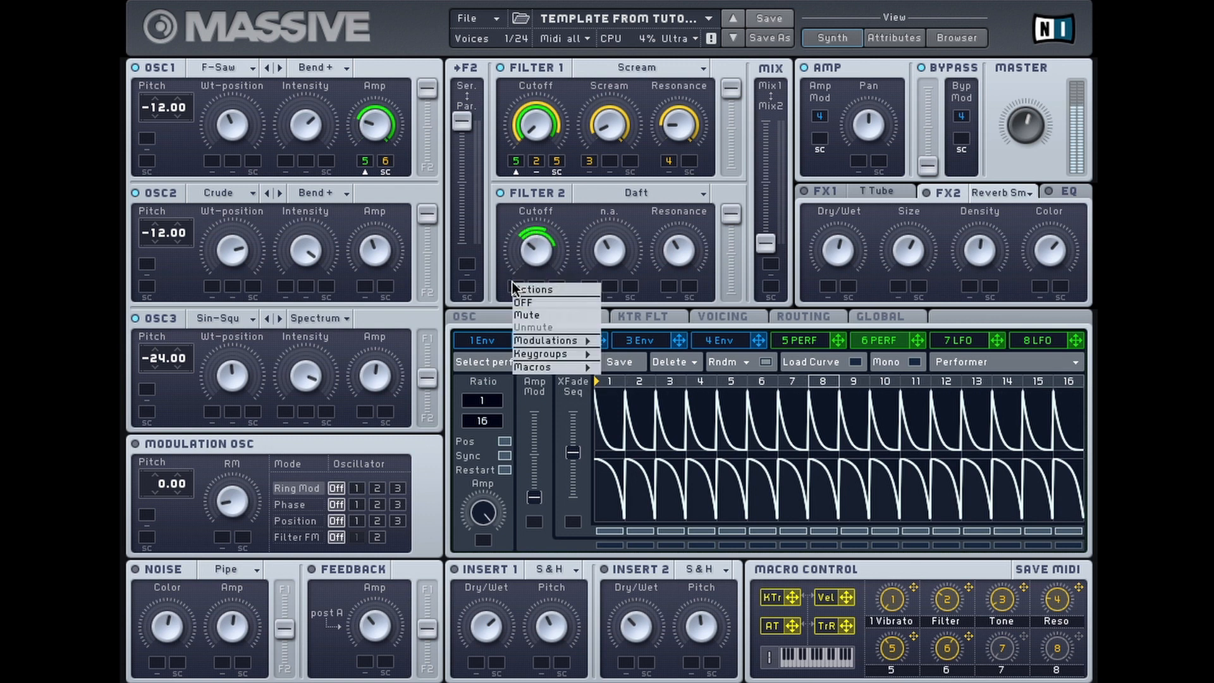
left_click(529, 302)
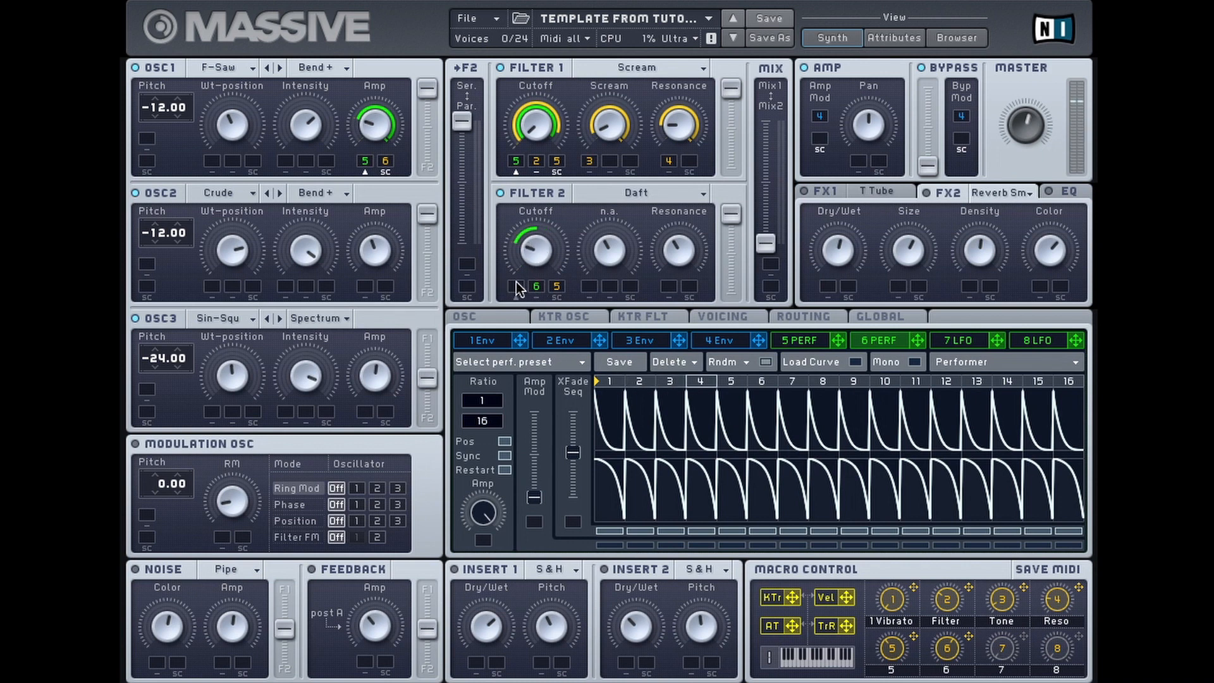
Assign macro 7 as the sidechain of Filter 2's cutoff modulation and rename macro 5 as Pre-Mod.
left_click_drag(1024, 637, 559, 284)
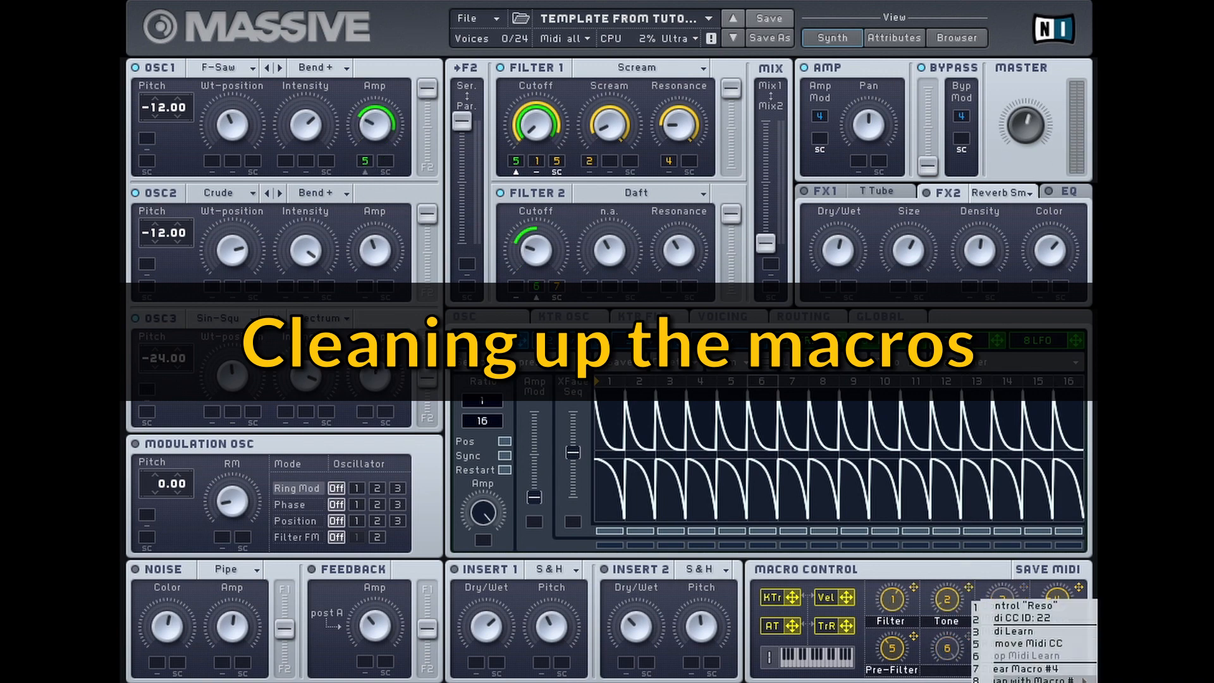
double_click(891, 669)
type("Pre-Mod")
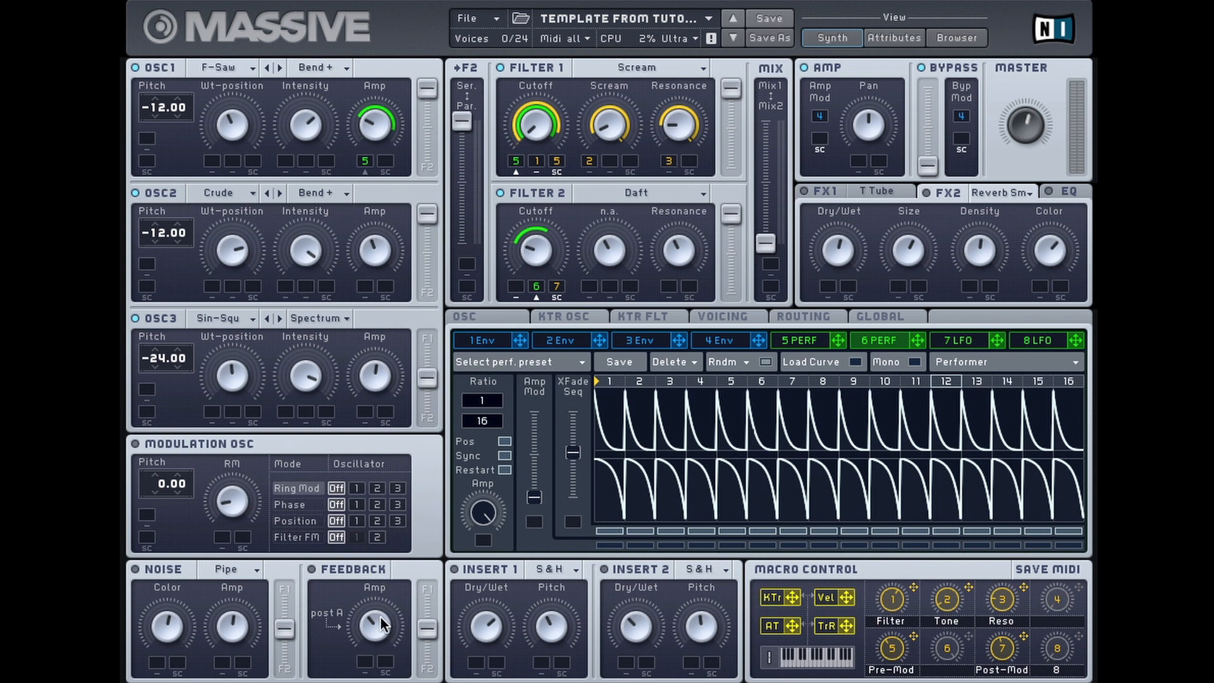
Enable Feedback and try different feedback amp levels.
left_click_drag(380, 616, 374, 673)
left_click(369, 570)
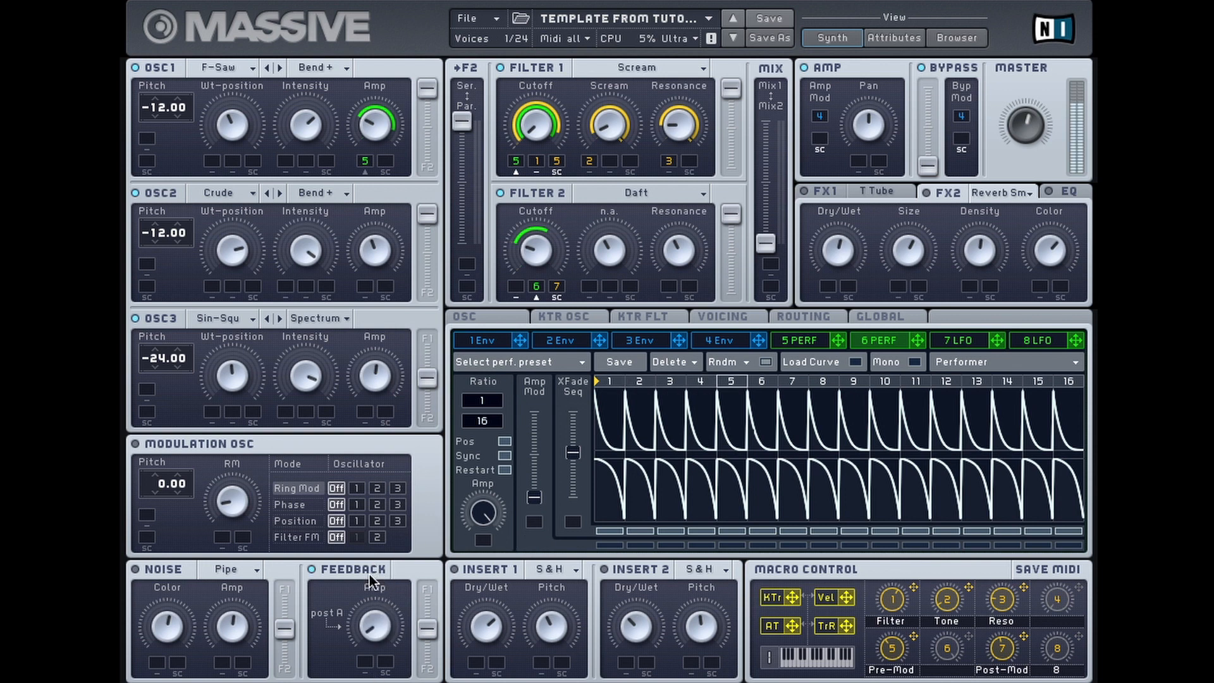
left_click_drag(379, 621, 400, 600)
Try the feedback pickup points after Filter 2 and Filter 1 in the routing, and set it to before Amp/Pan.
left_click(781, 316)
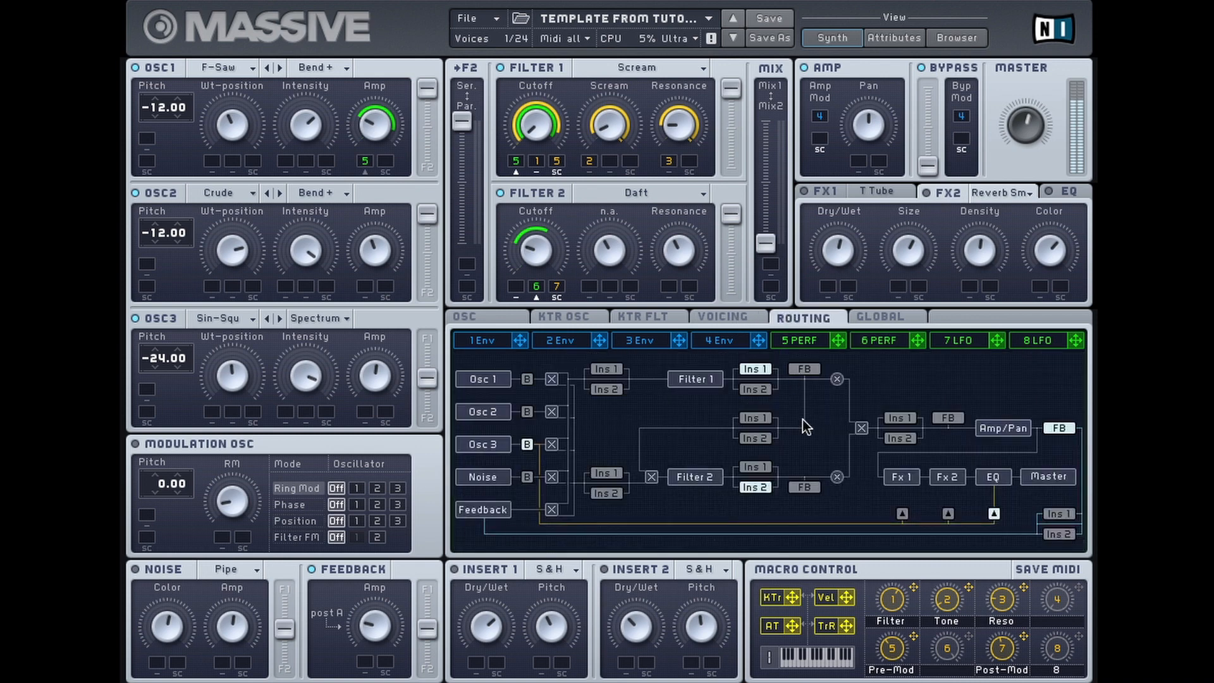
left_click(802, 487)
left_click(807, 371)
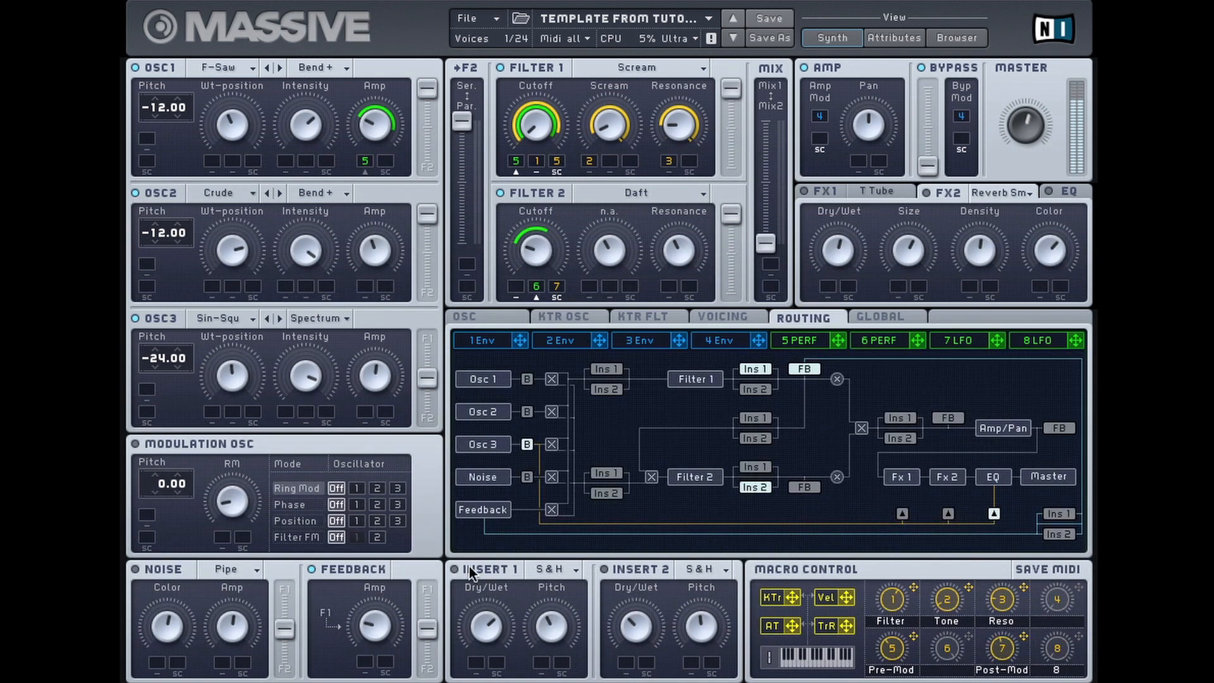
mouse_move(394, 582)
left_mouse_down()
mouse_move(405, 549)
mouse_move(395, 586)
left_mouse_up()
left_click(947, 418)
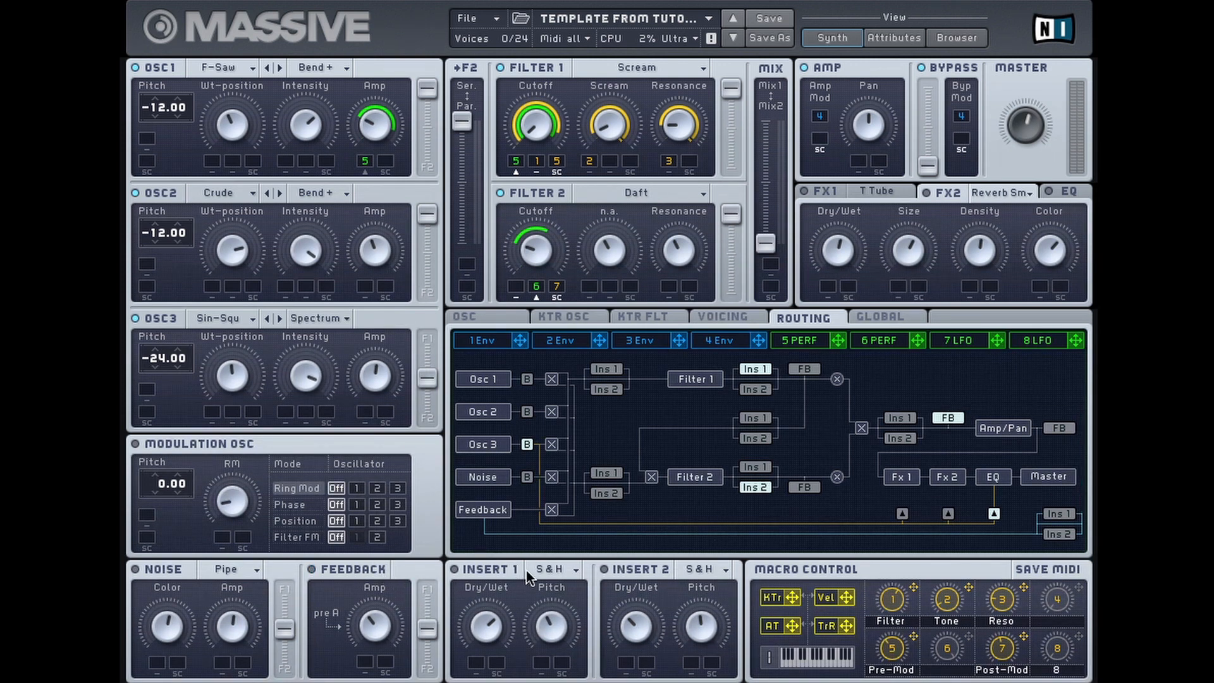
Enable the small reverb on FX2, bring its dry/wet down to minimum, lower its density and raise its color.
left_click(925, 193)
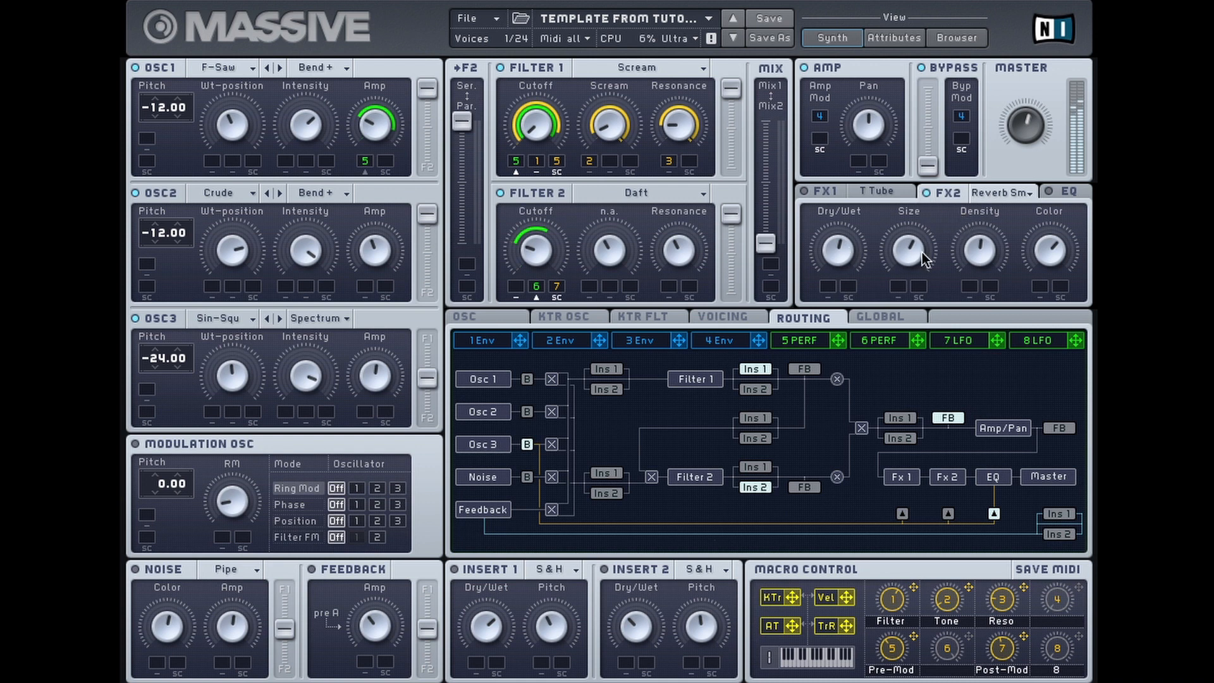
left_click_drag(863, 249, 842, 268)
mouse_move(983, 253)
left_mouse_down()
mouse_move(993, 236)
mouse_move(978, 297)
mouse_move(981, 271)
left_mouse_up()
mouse_move(999, 227)
left_mouse_down()
mouse_move(1024, 152)
mouse_move(1005, 223)
left_mouse_up()
left_click_drag(1033, 253, 1019, 1)
left_click_drag(981, 250, 993, 221)
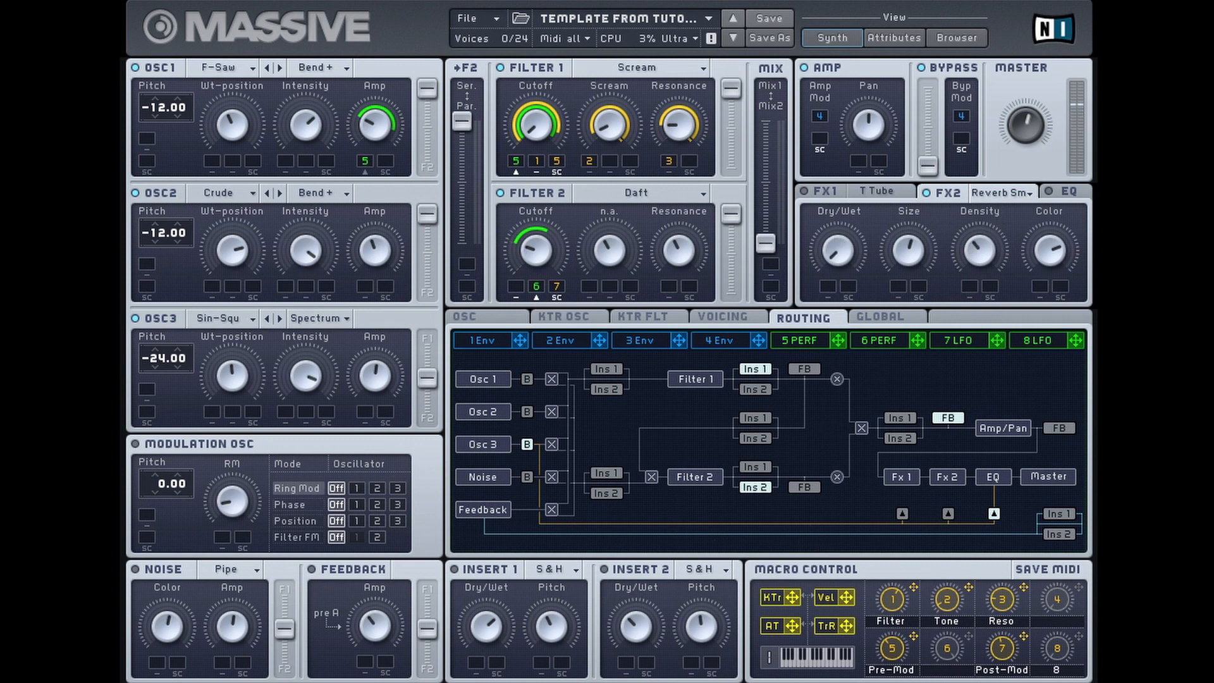
Assign macro 8 to the FX2 reverb's dry/wet and name the macro Verb.
left_click_drag(1079, 636, 818, 285)
double_click(1075, 676)
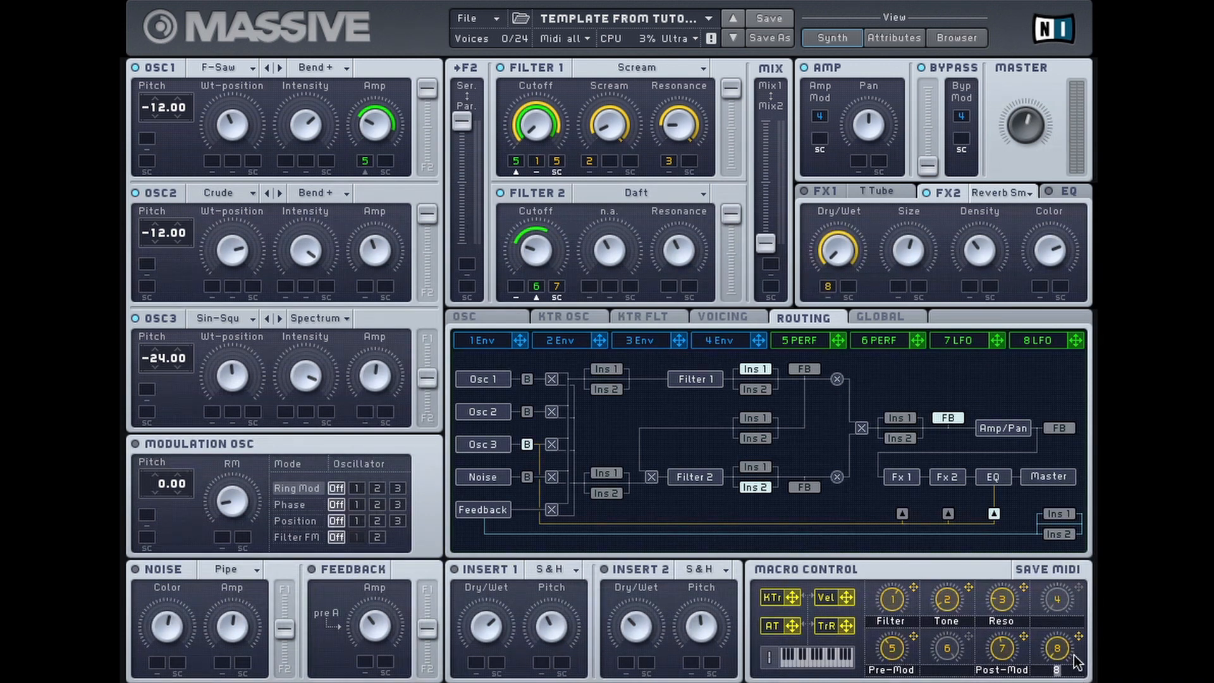
type("Verb")
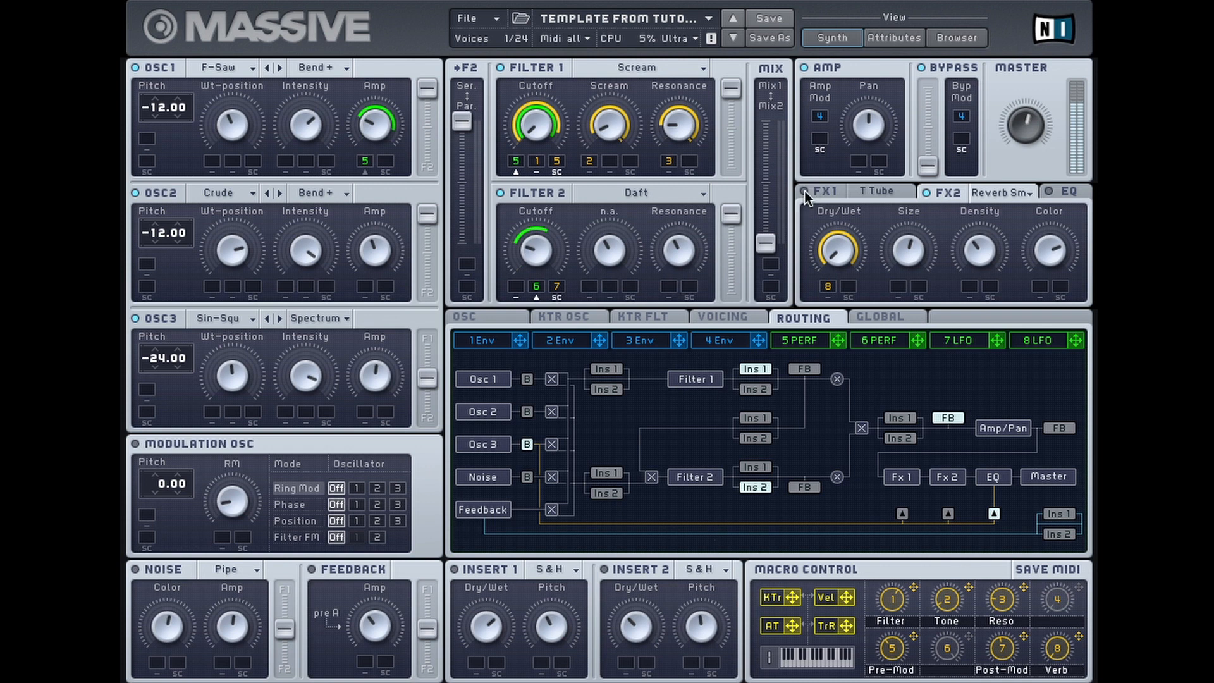
Enable FX1 with the T Tube effect and try different drive and dry/wet amounts.
left_click(880, 191)
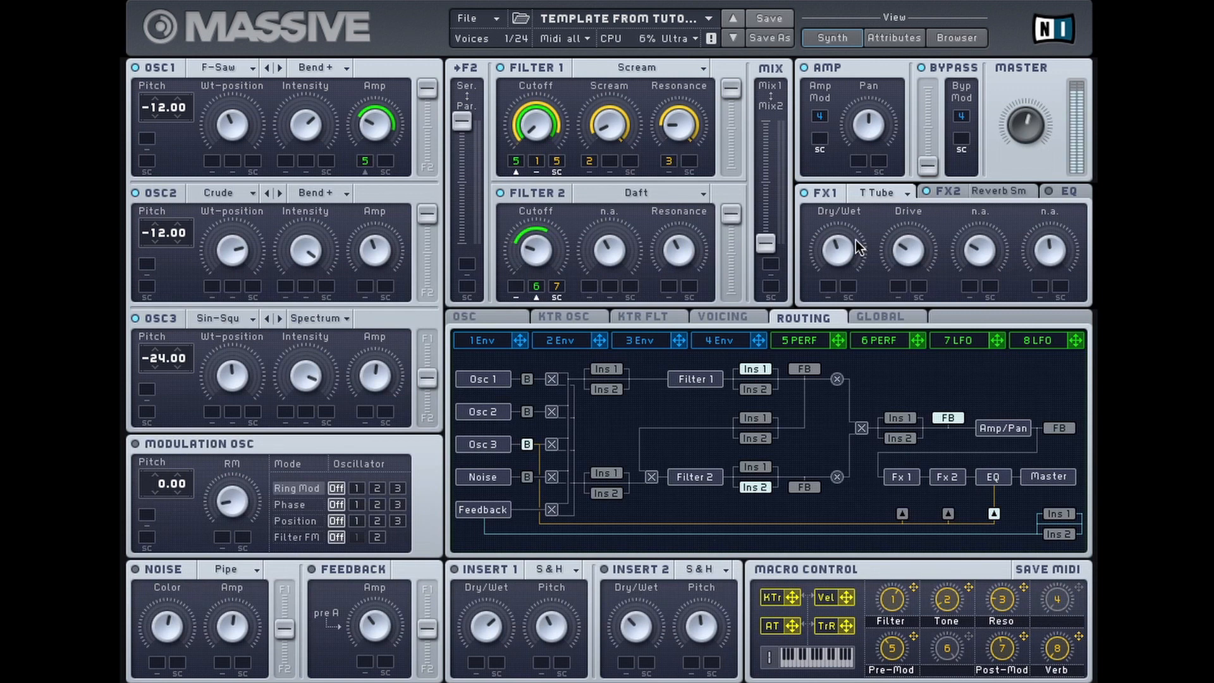
left_click_drag(899, 246, 933, 194)
left_click_drag(848, 238, 847, 283)
left_click_drag(905, 248, 924, 271)
left_click_drag(845, 270, 844, 238)
Try Classic Tube and Brauner Tube on FX1 with a varied dry/wet amount.
left_click(885, 192)
left_click(912, 377)
left_click(904, 193)
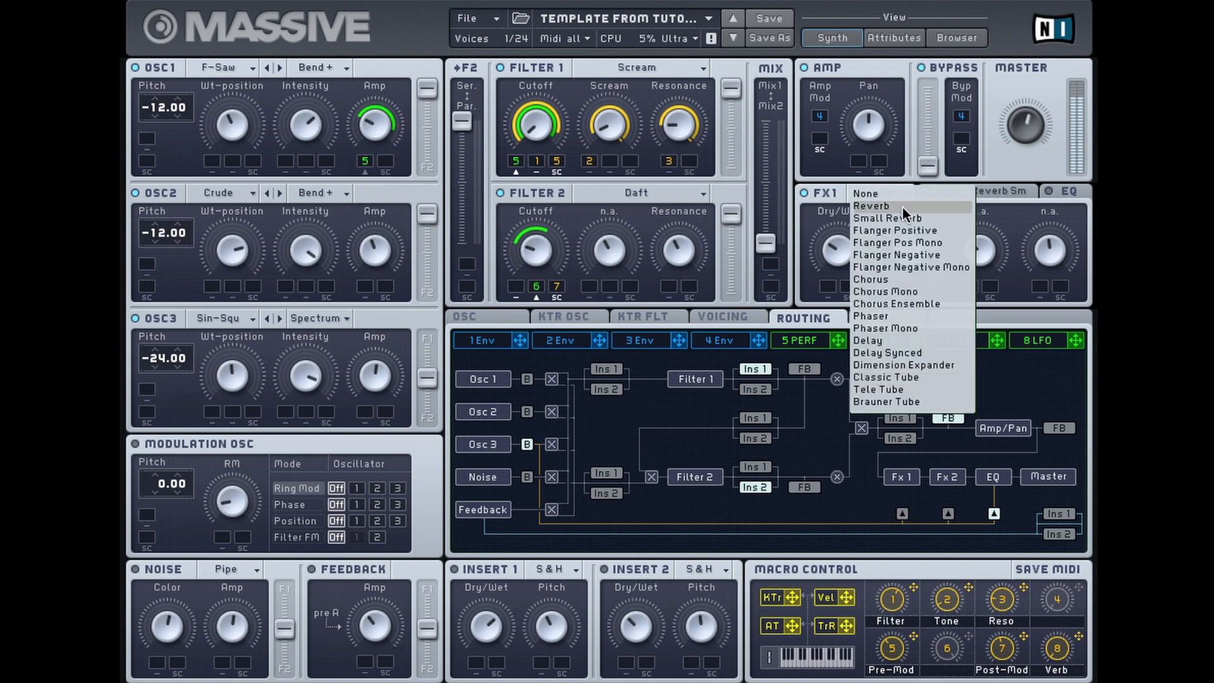
left_click(895, 401)
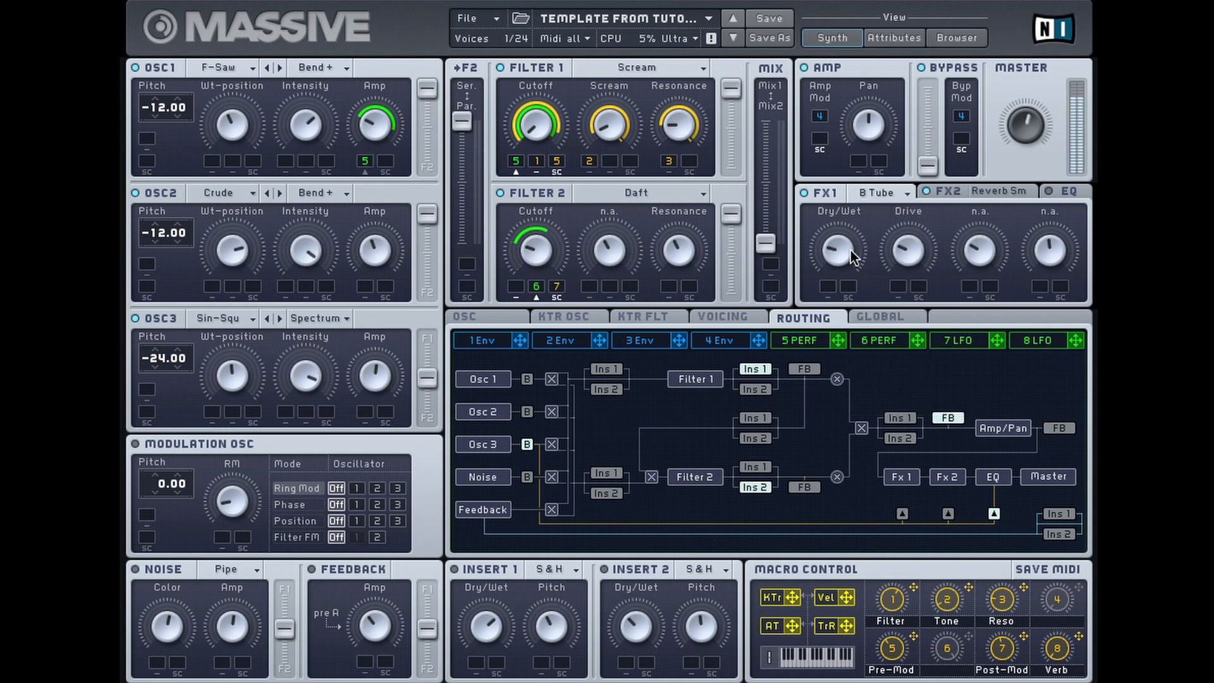
left_click_drag(855, 249, 854, 258)
Set FX1 to Chorus Ensemble, compare it at different levels, and bring its dry/wet down to minimum.
left_click(894, 192)
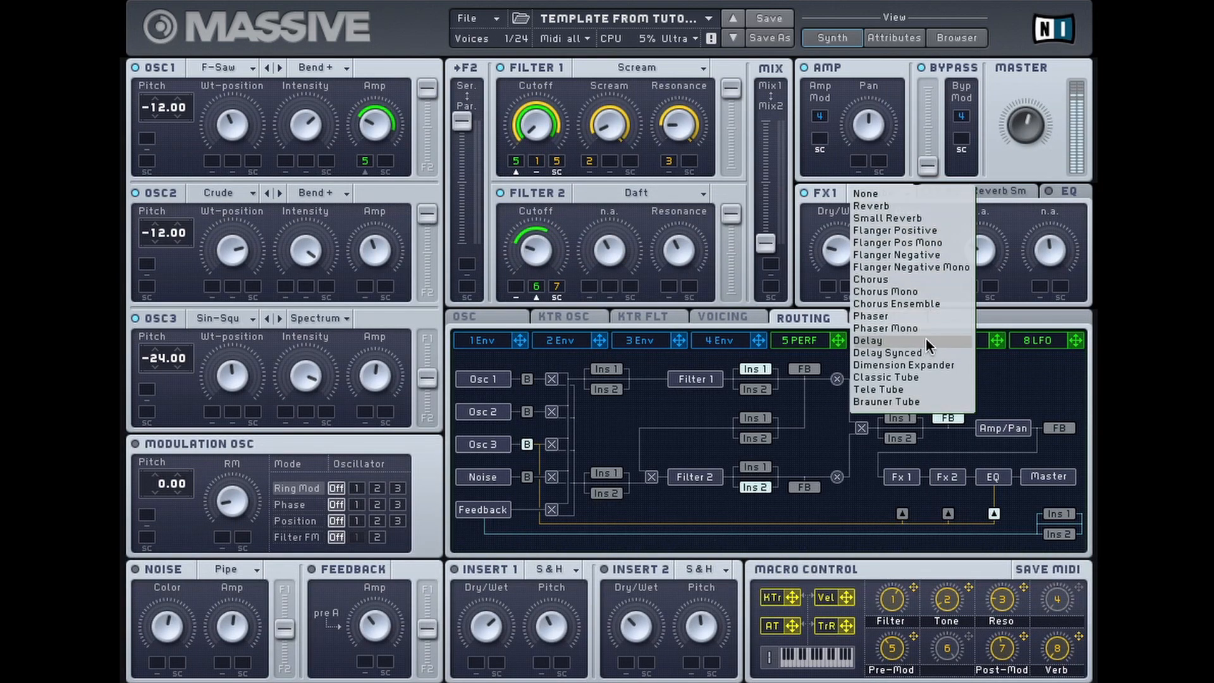
left_click(935, 302)
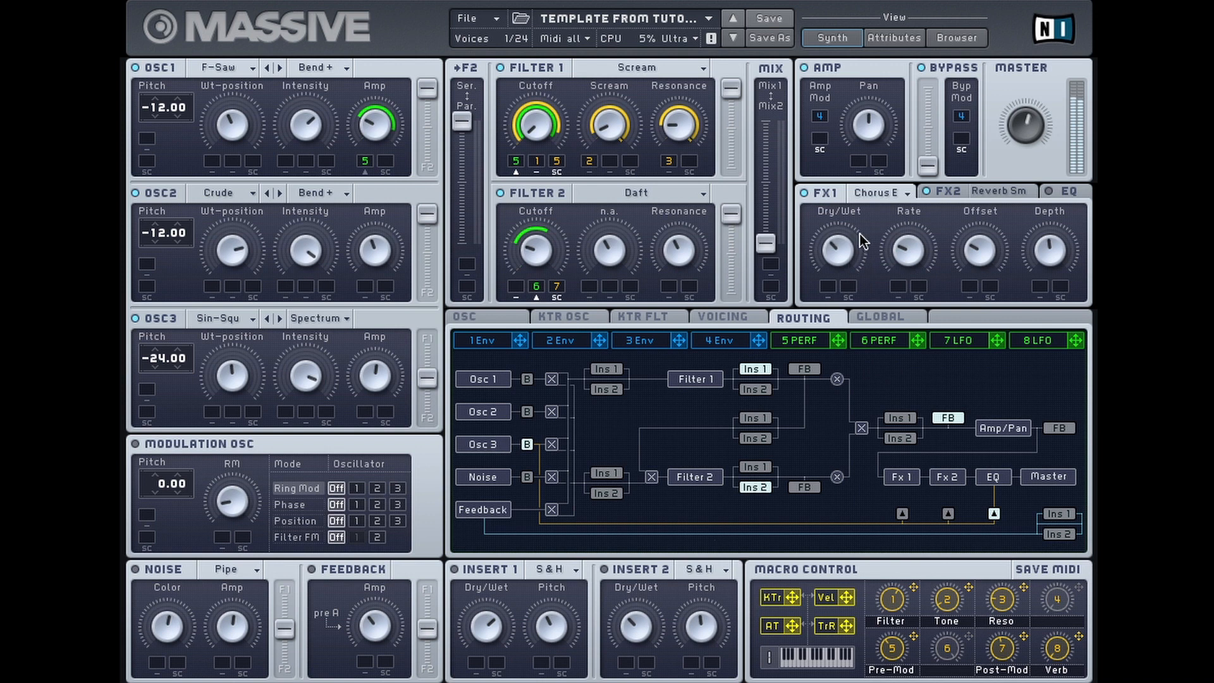
left_click_drag(861, 247, 861, 253)
left_click(808, 193)
left_click_drag(838, 250, 833, 349)
left_click_drag(842, 210, 853, 347)
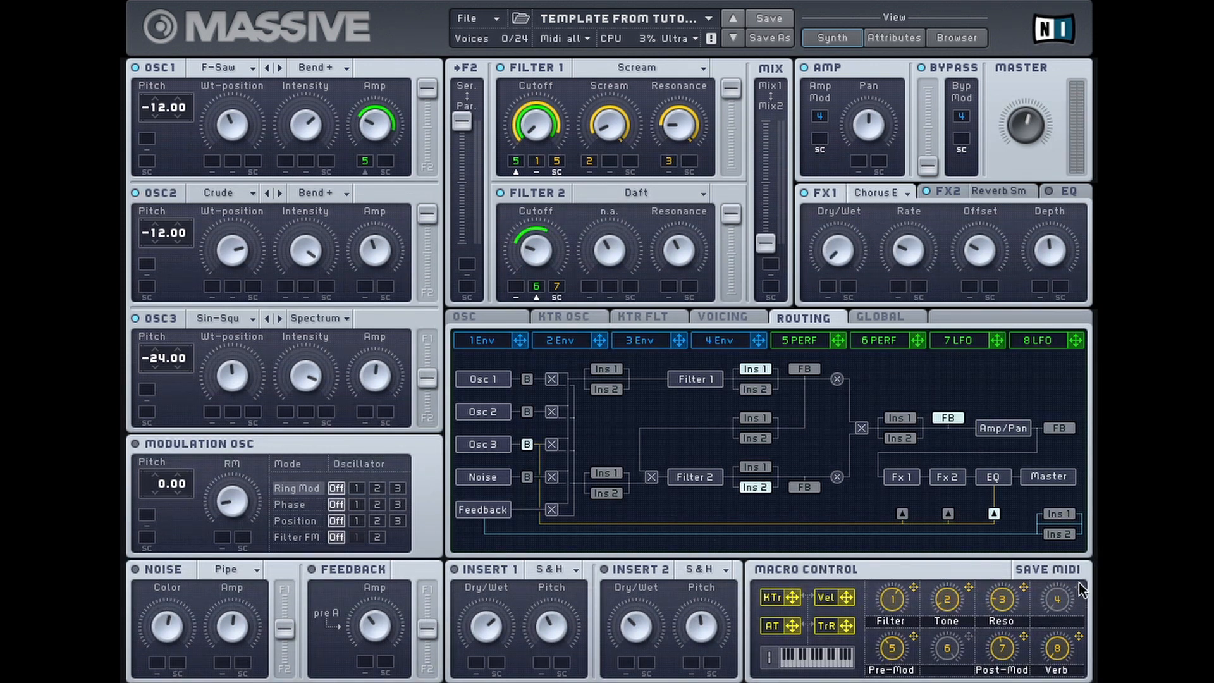
Assign macro 4 to the FX1 chorus's dry/wet over part of its range and name the macro Chorus.
left_click_drag(1078, 587, 844, 279)
type("Chorus")
key("Return")
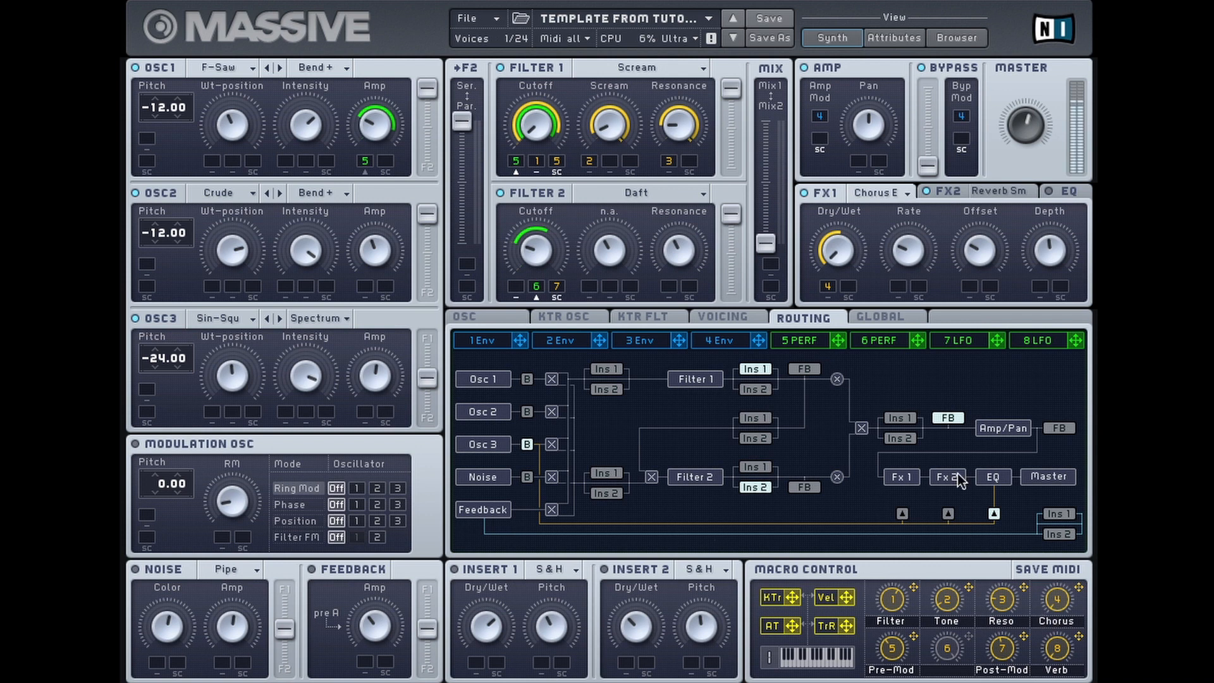
Try seven unison voices with a lowered master volume, and set Unisono to 3.
left_click(714, 316)
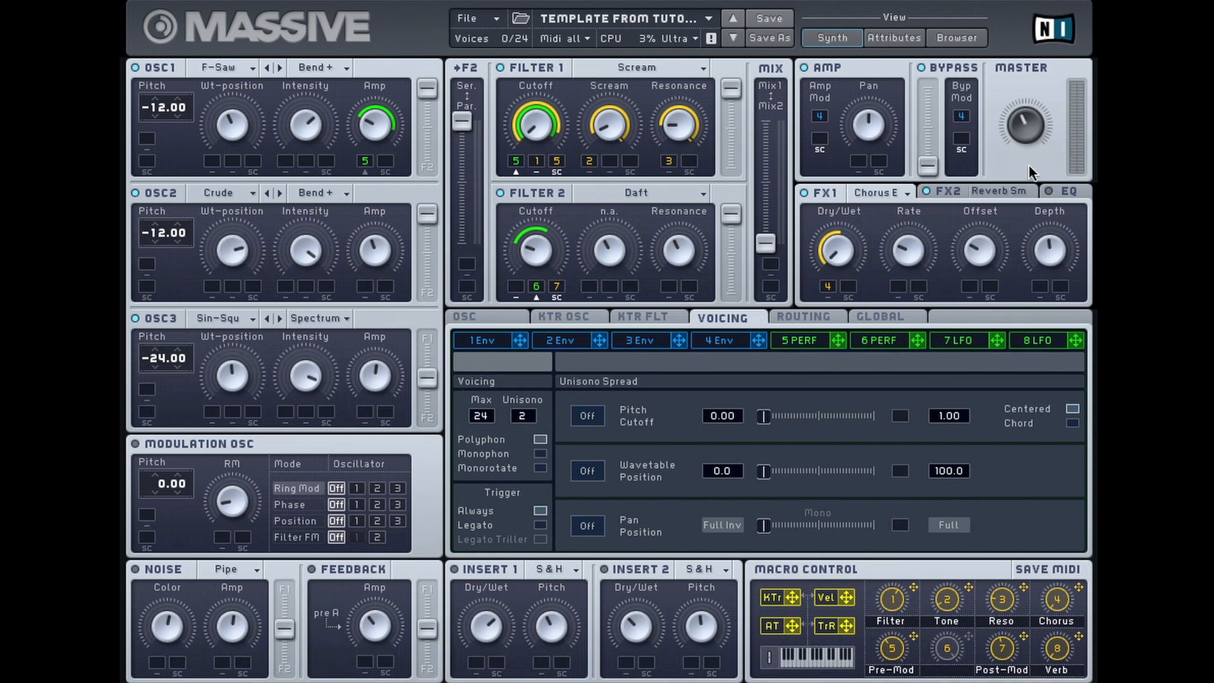
left_click_drag(531, 416, 530, 400)
left_click_drag(1037, 128, 1034, 147)
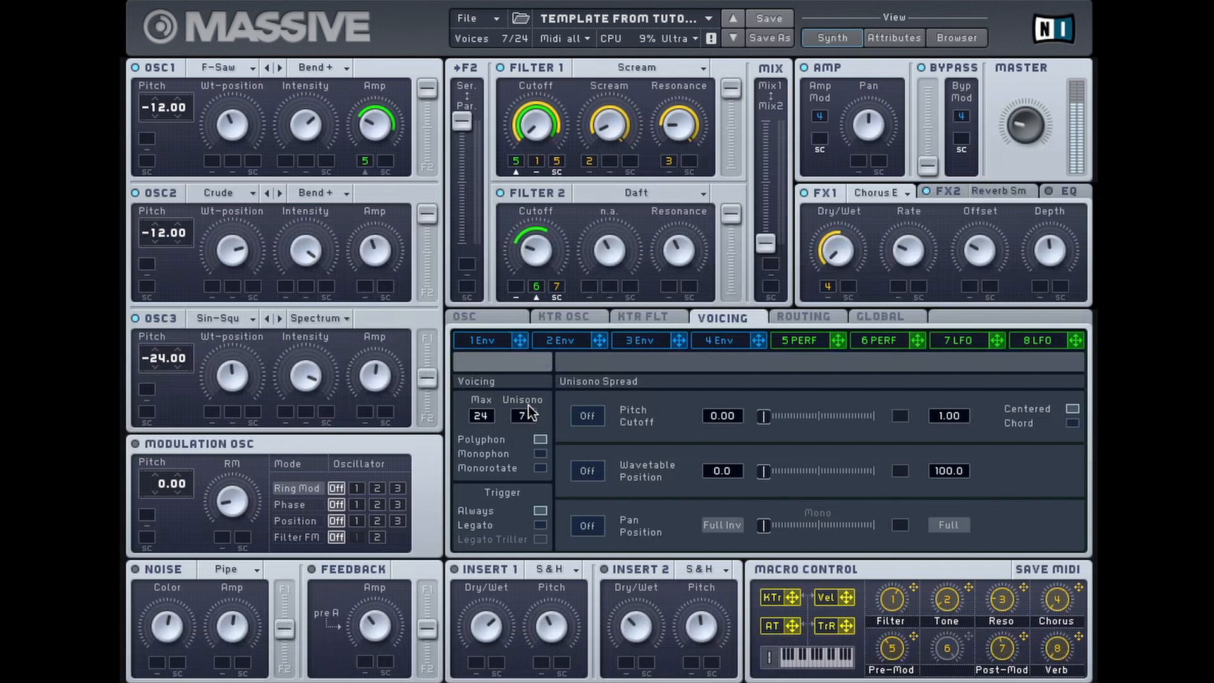
left_click_drag(527, 414, 527, 465)
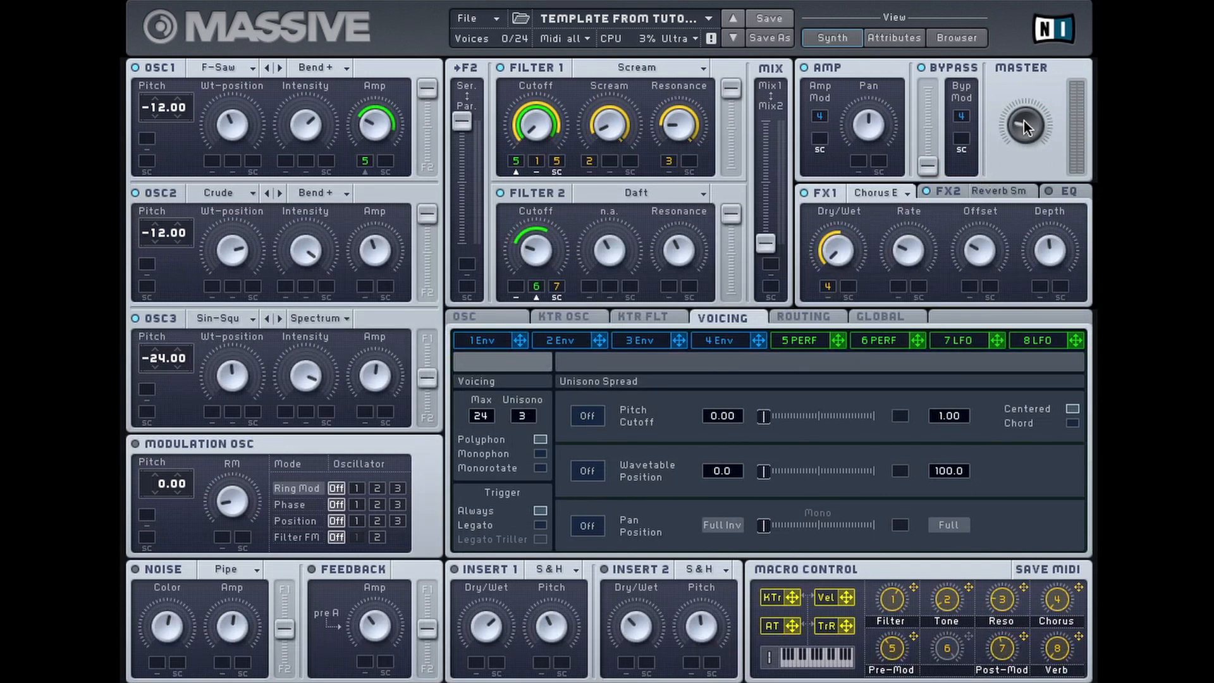
Try a slight Pitch Cutoff unison spread and check the oscillator phase settings.
left_click(587, 416)
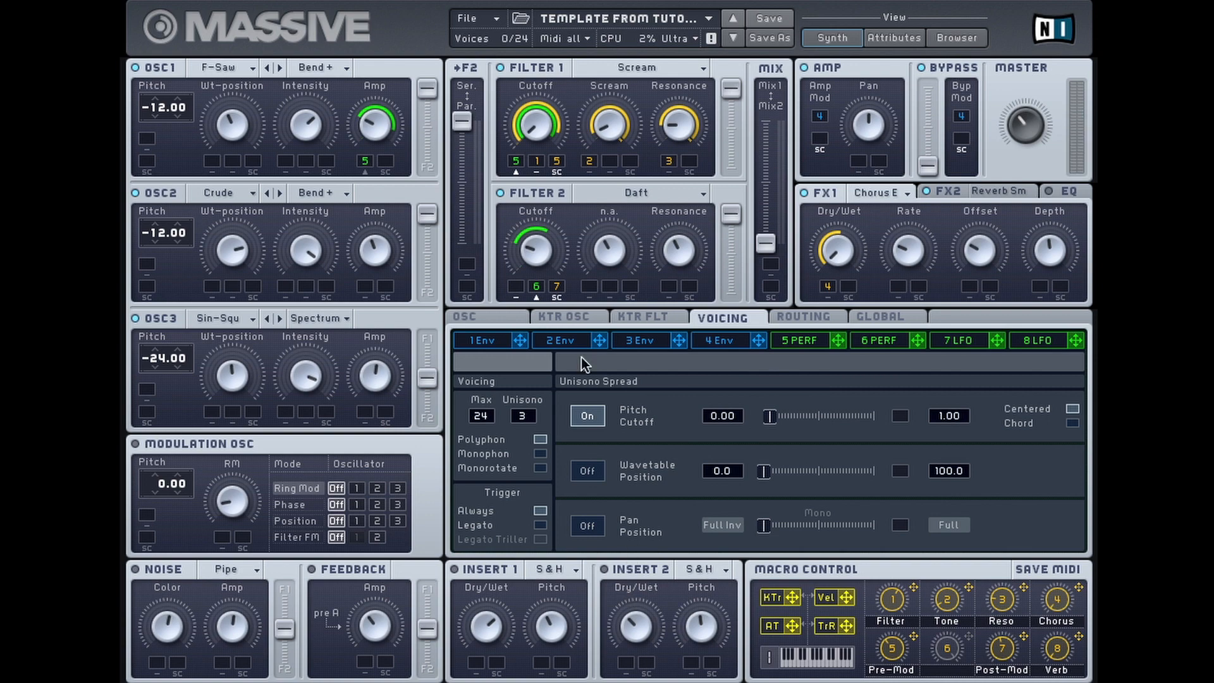
left_click(488, 317)
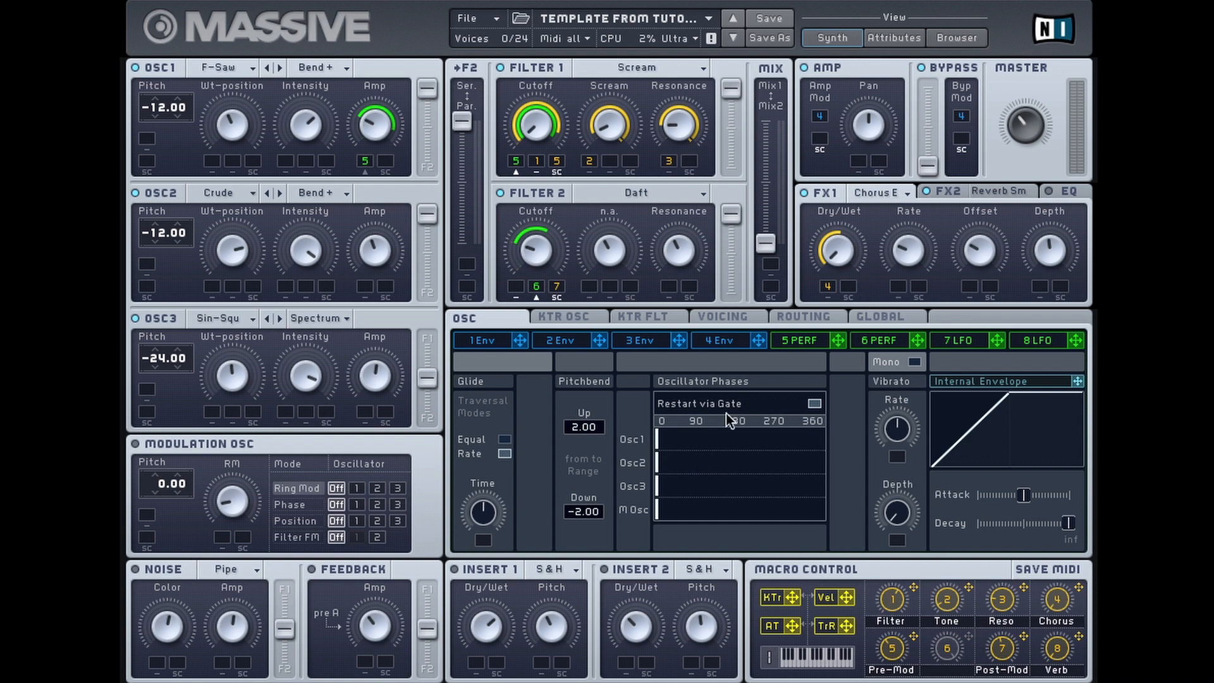
left_click(727, 317)
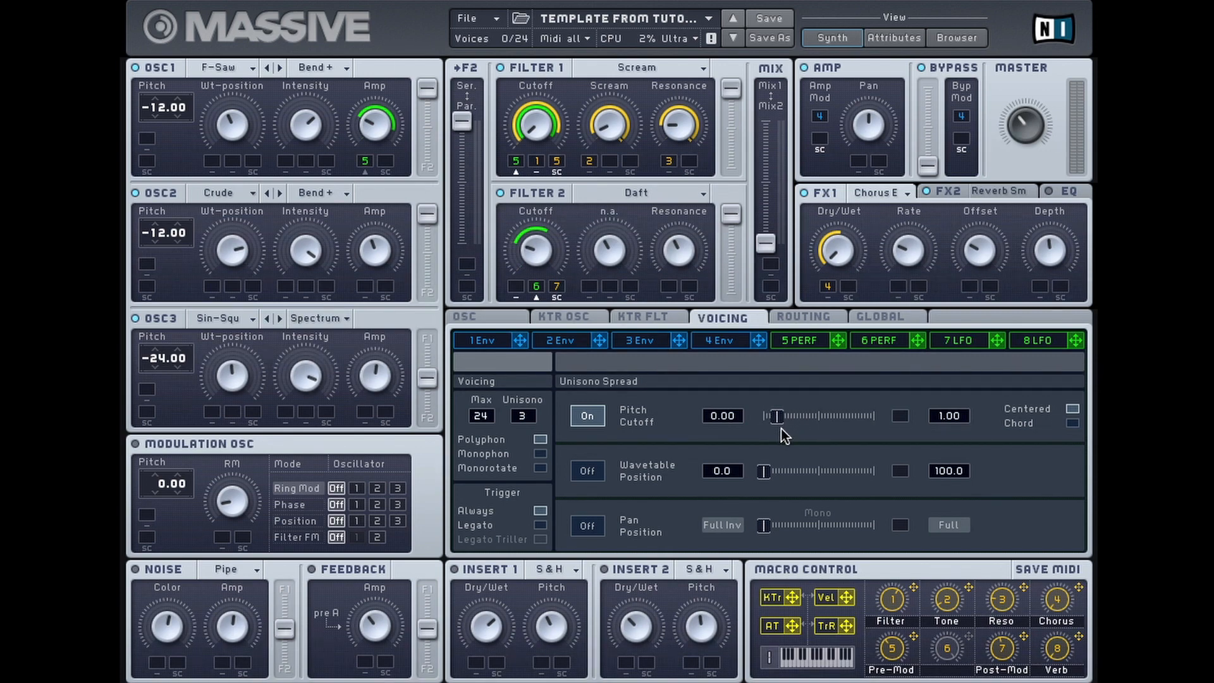
left_click(474, 318)
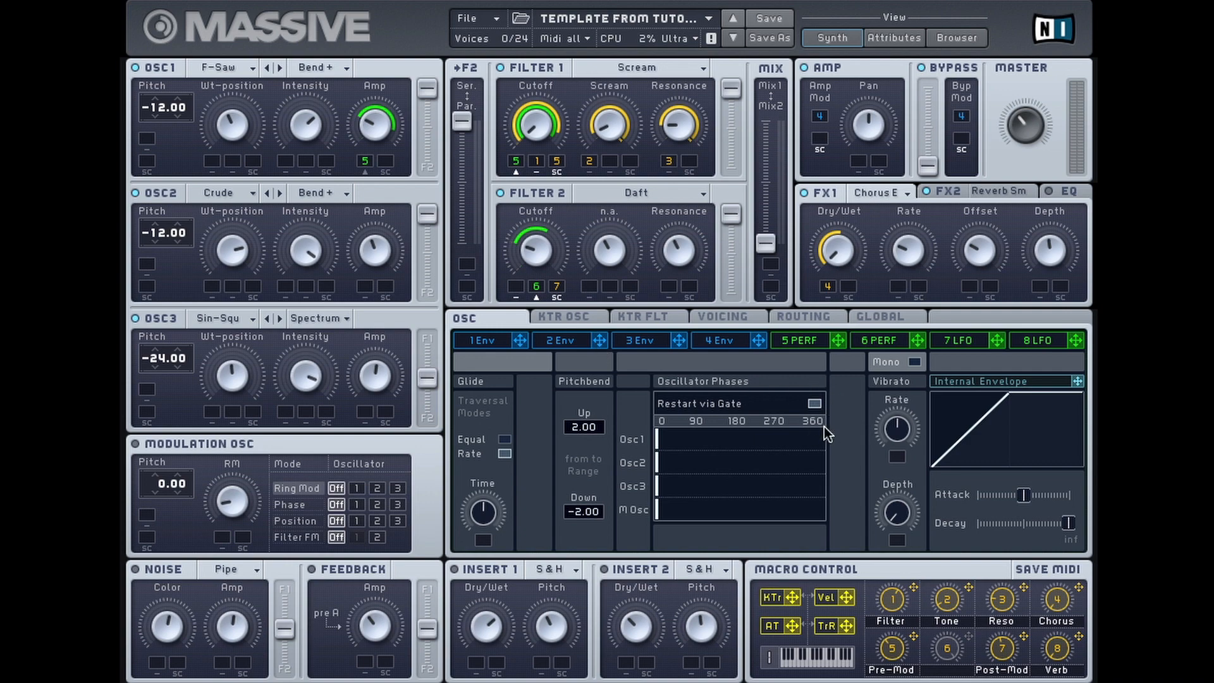
left_click(734, 321)
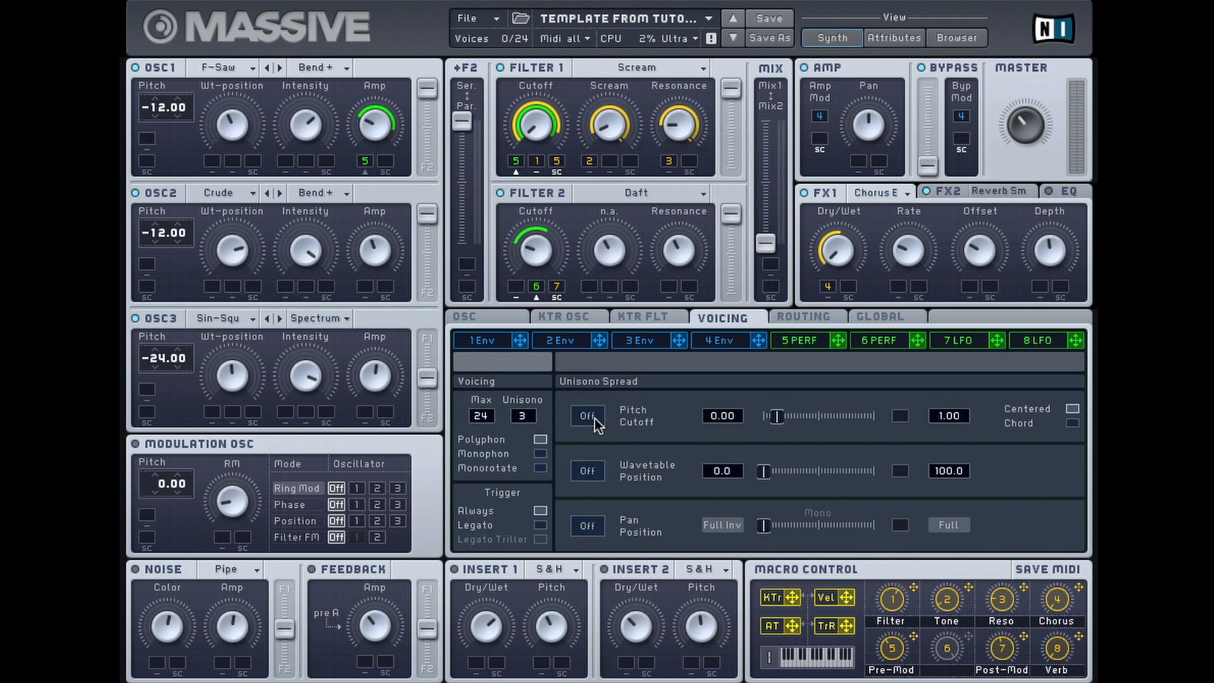
Try the Wavetable Position and Pan Position unison spreads, turn both off, and set Unisono to 1.
left_click(594, 471)
left_click_drag(767, 472, 619, 461)
left_click(592, 472)
left_click(595, 533)
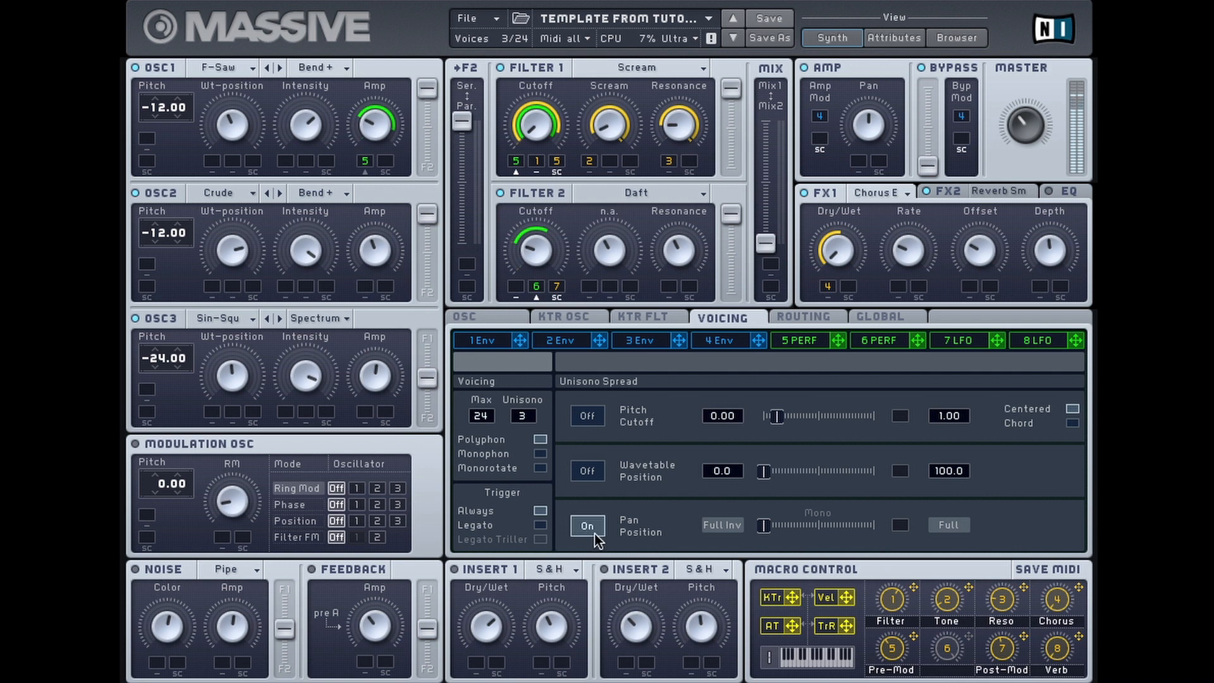
left_click(594, 533)
left_click_drag(527, 409, 527, 429)
Enable the Noise oscillator and raise its amp and color.
left_click(168, 567)
left_click_drag(244, 635, 263, 595)
left_click_drag(170, 631, 244, 623)
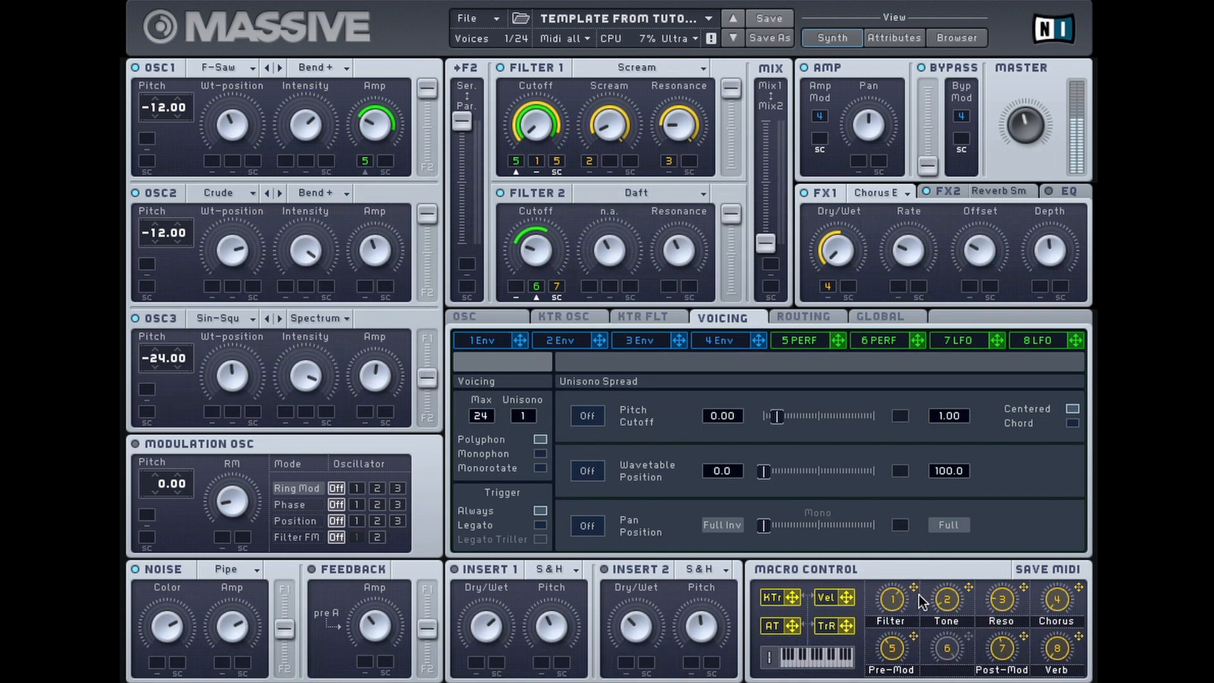
Assign macro 6 to Filter 2's cutoff, set its modulation range, and name the macro Post Filter.
left_click_drag(966, 639, 647, 373)
left_click_drag(517, 282, 531, 244)
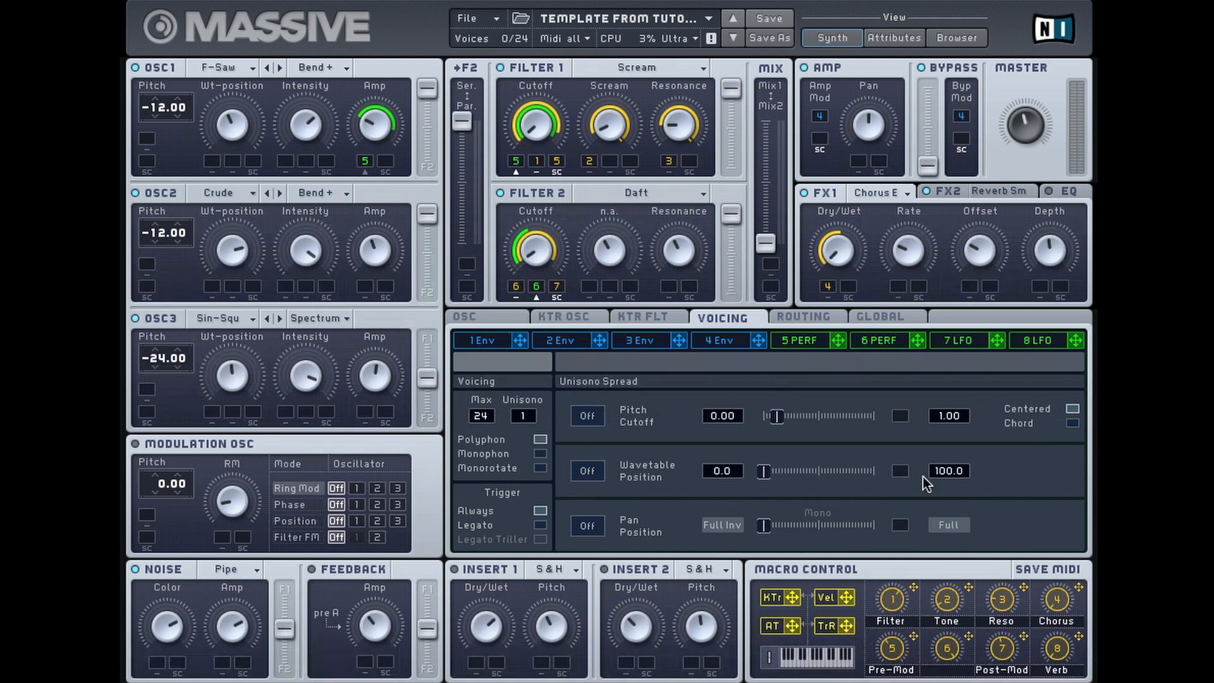
double_click(943, 670)
type("Post Filter")
key("Return")
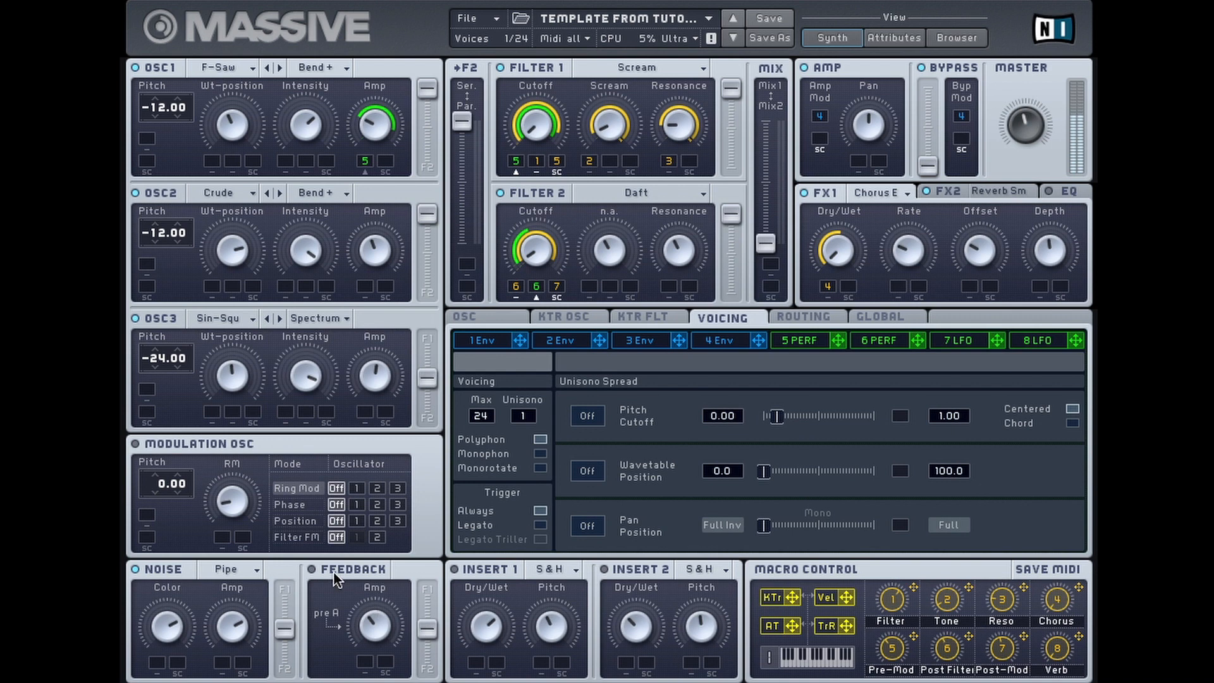
Compare the sound with Noise off and on, and try a different noise color.
left_click(176, 570)
left_click(178, 572)
left_click_drag(180, 622, 205, 624)
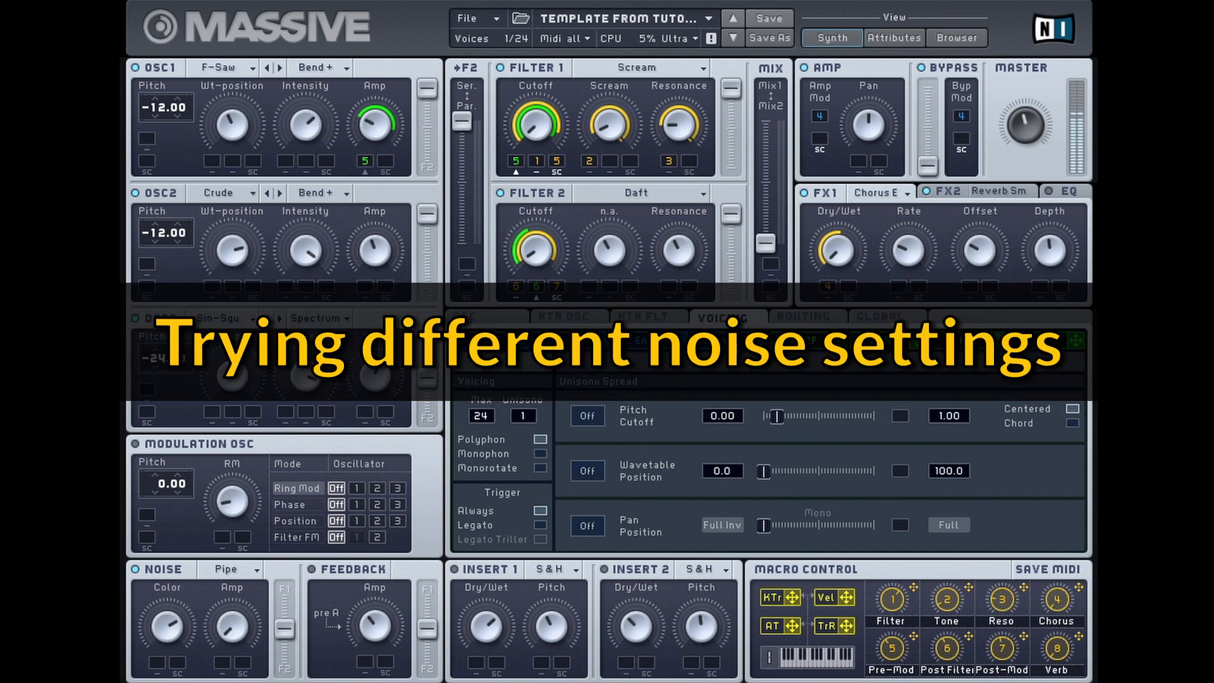
Audition other noise types such as Metallic, and set the noise type back to Water Pipes.
left_click(241, 567)
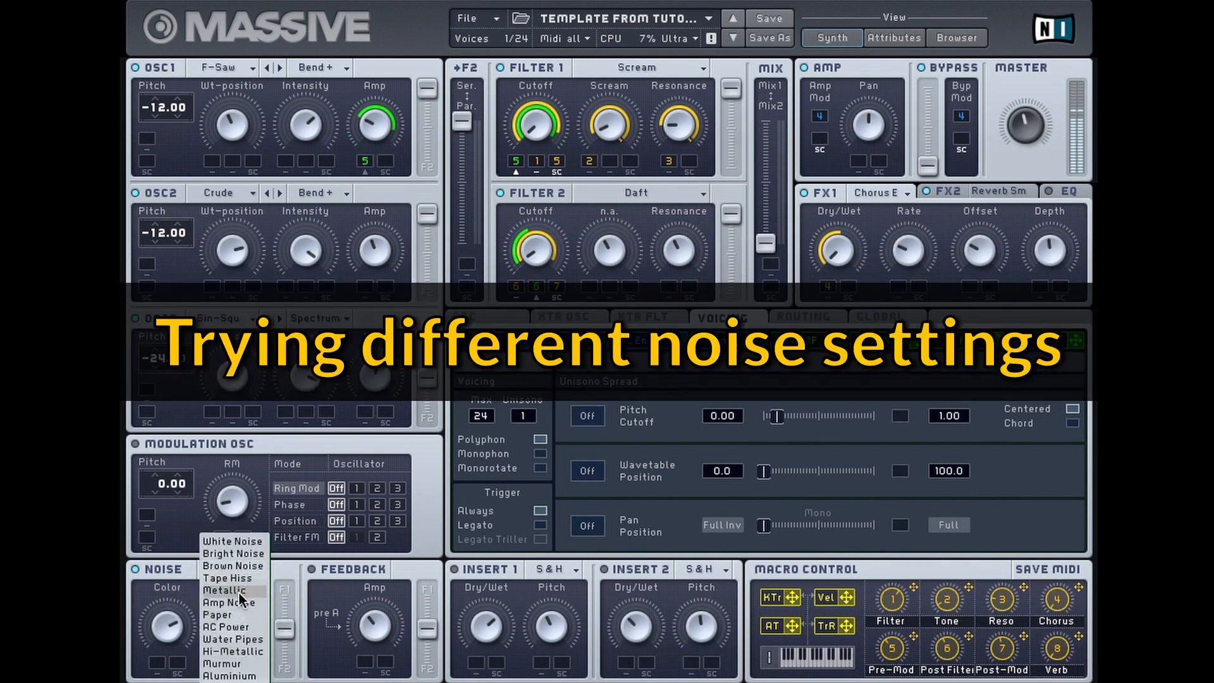
left_click(240, 591)
left_click(249, 571)
left_click(249, 574)
left_click(247, 572)
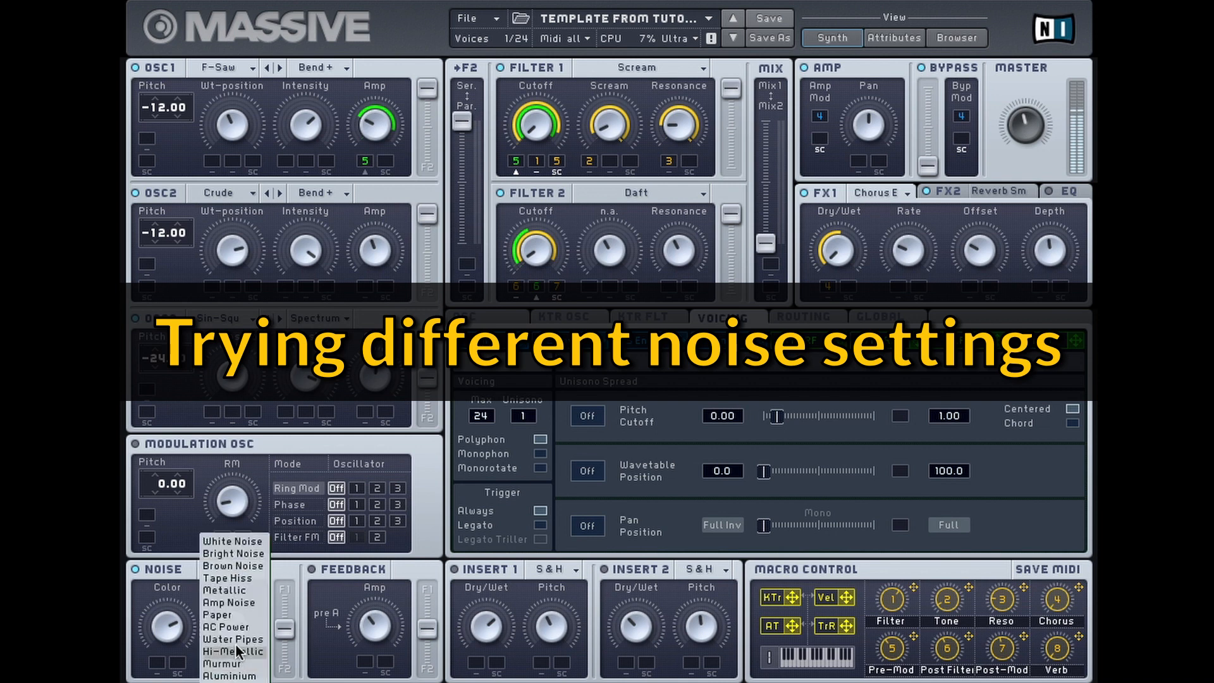
left_click(233, 641)
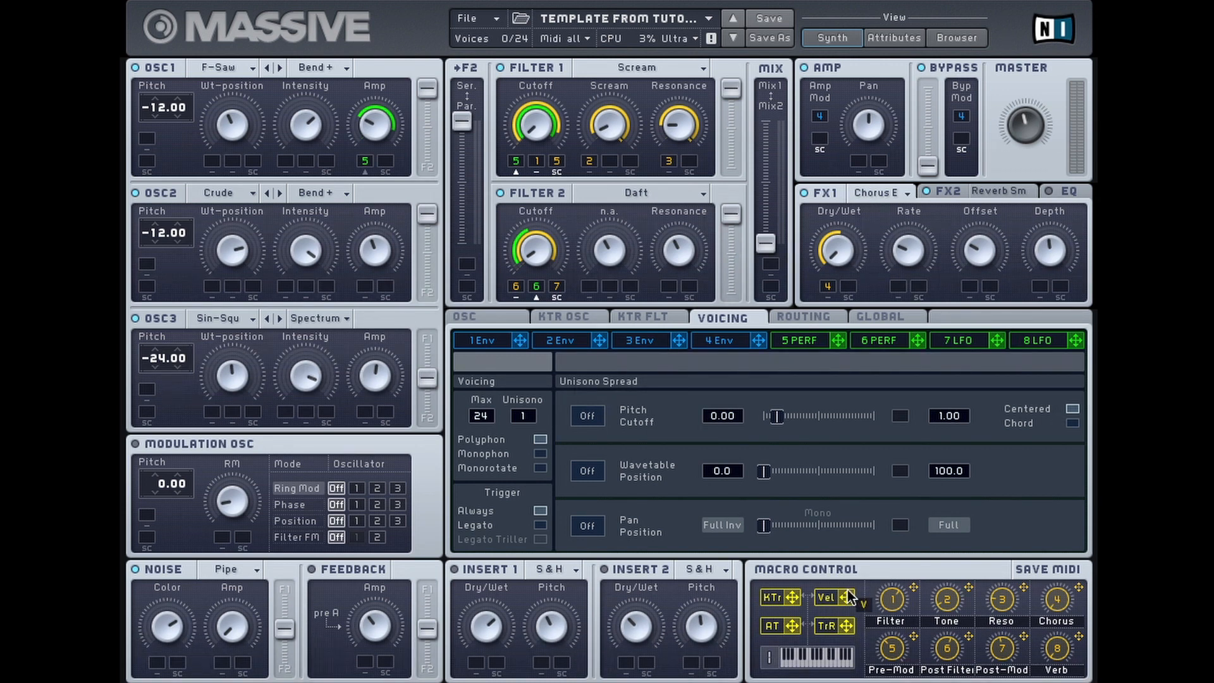
Assign velocity to the Noise amp and extend its modulation range over most of the knob.
left_click_drag(848, 591, 216, 662)
left_click_drag(222, 663, 222, 682)
left_click(721, 342)
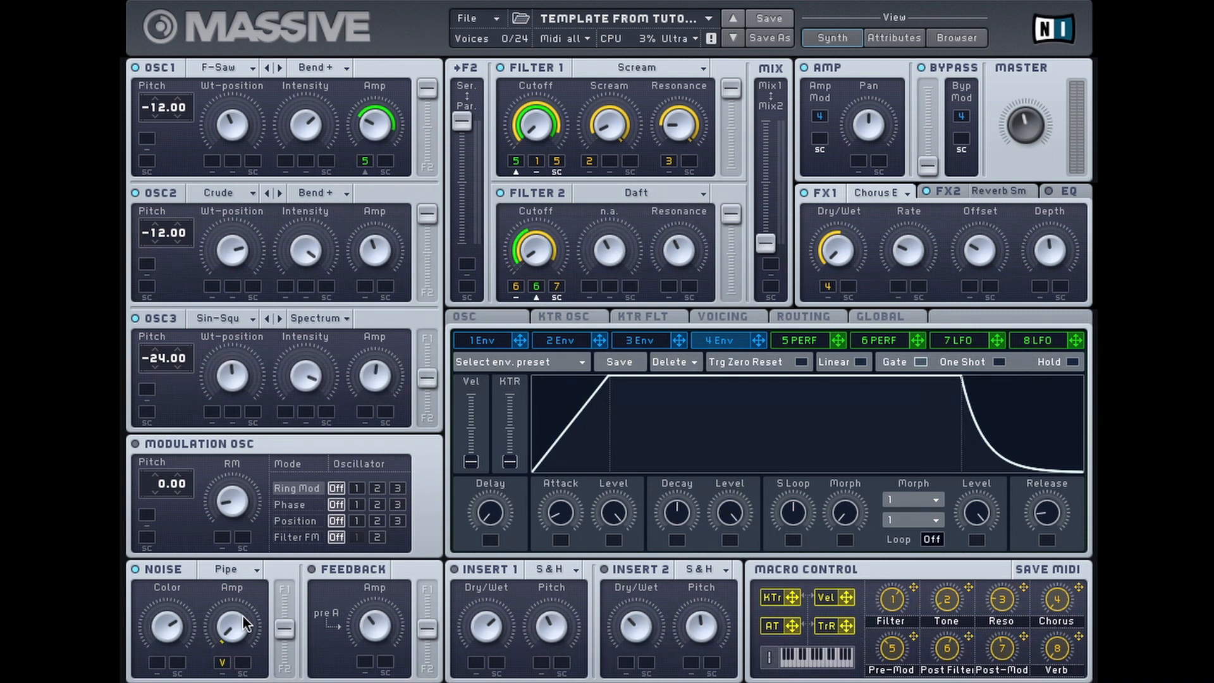
left_click_drag(221, 661, 244, 616)
left_click_drag(246, 571, 249, 549)
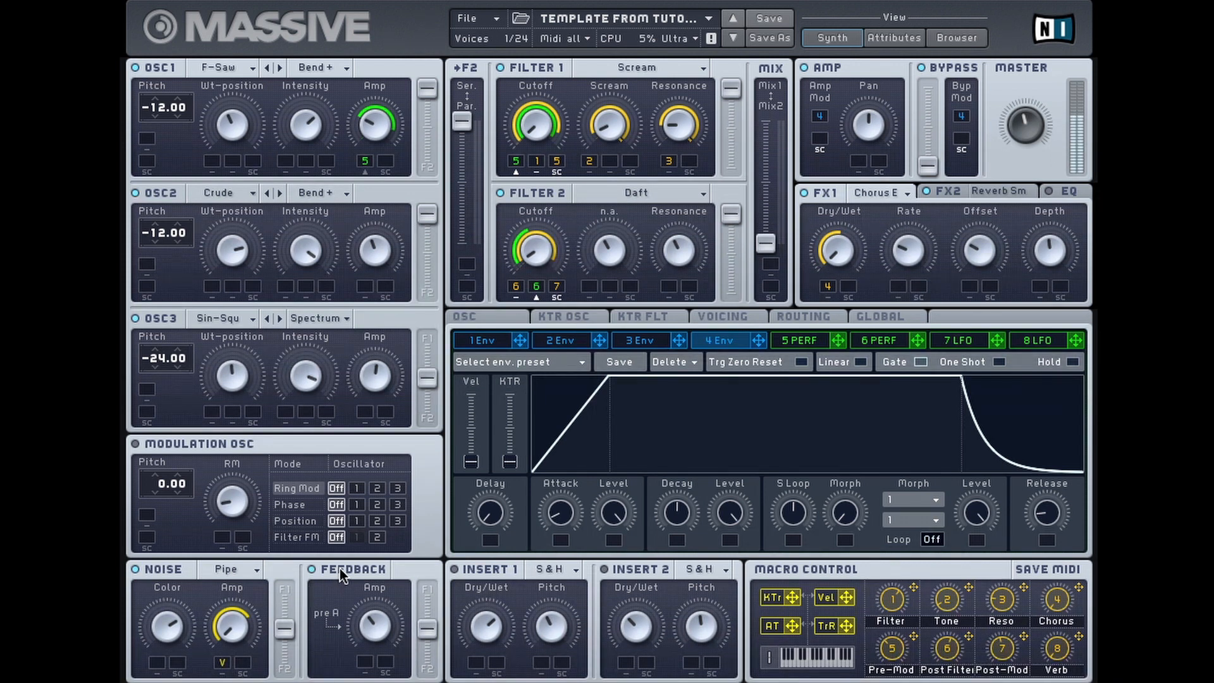
Enable Feedback and lower its amp level.
left_click_drag(385, 619, 367, 673)
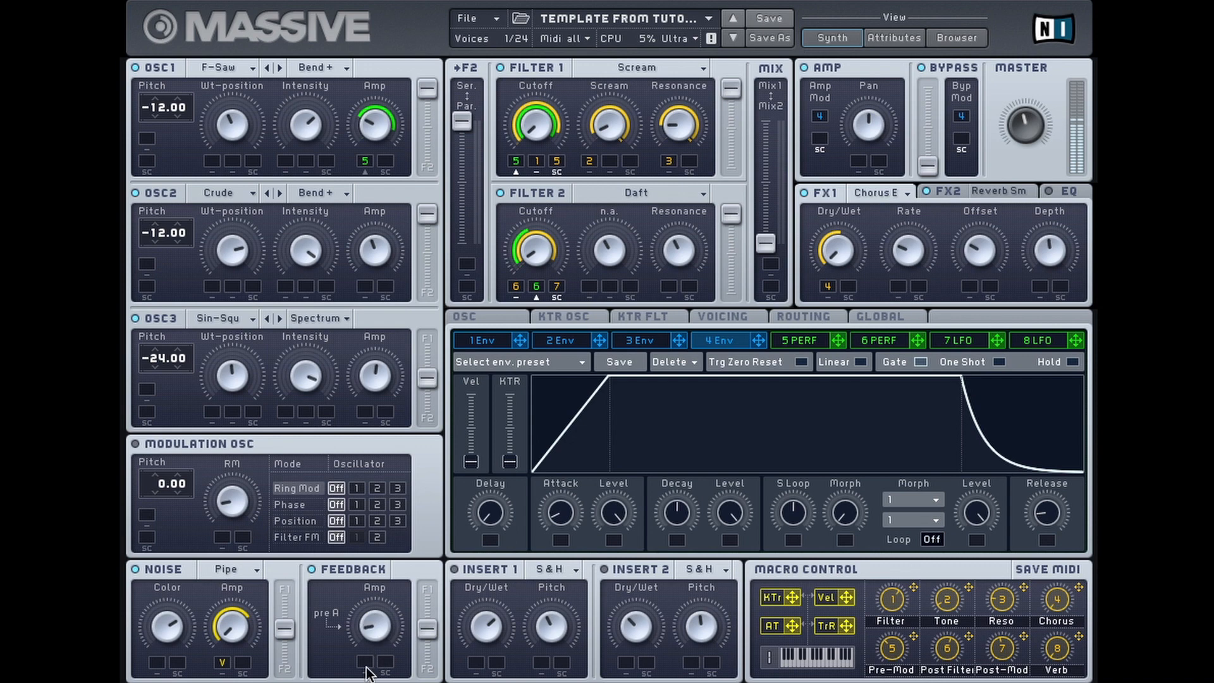